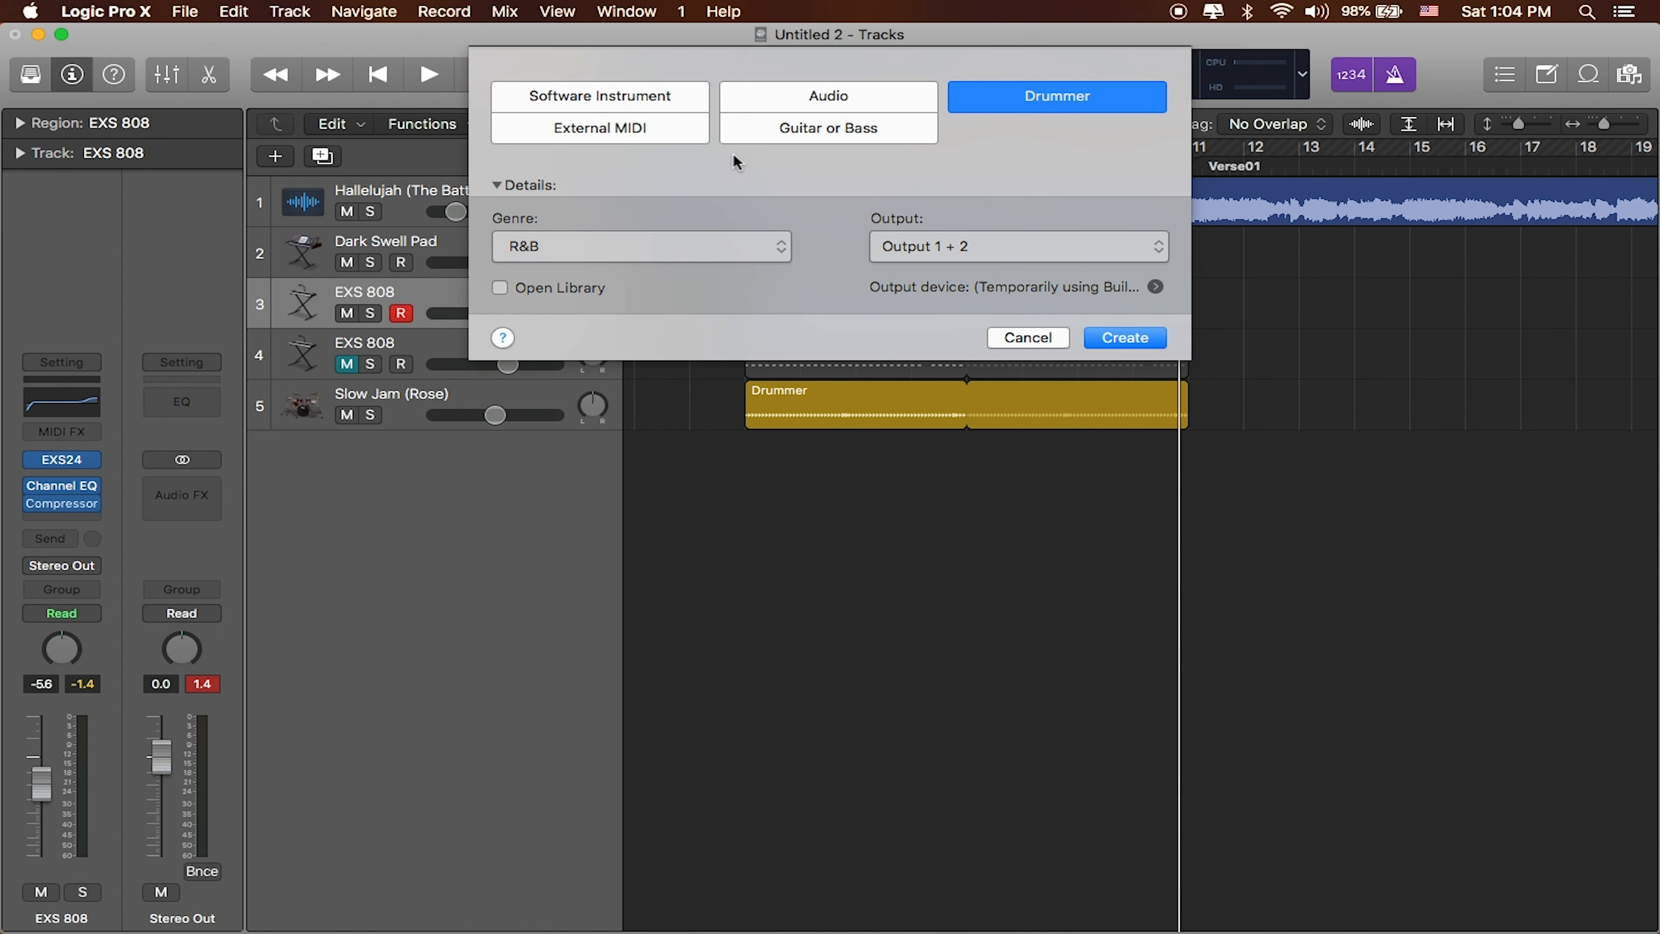
- Create a new software instrument track that uses the Retro Synth in stereo
left_click(670, 111)
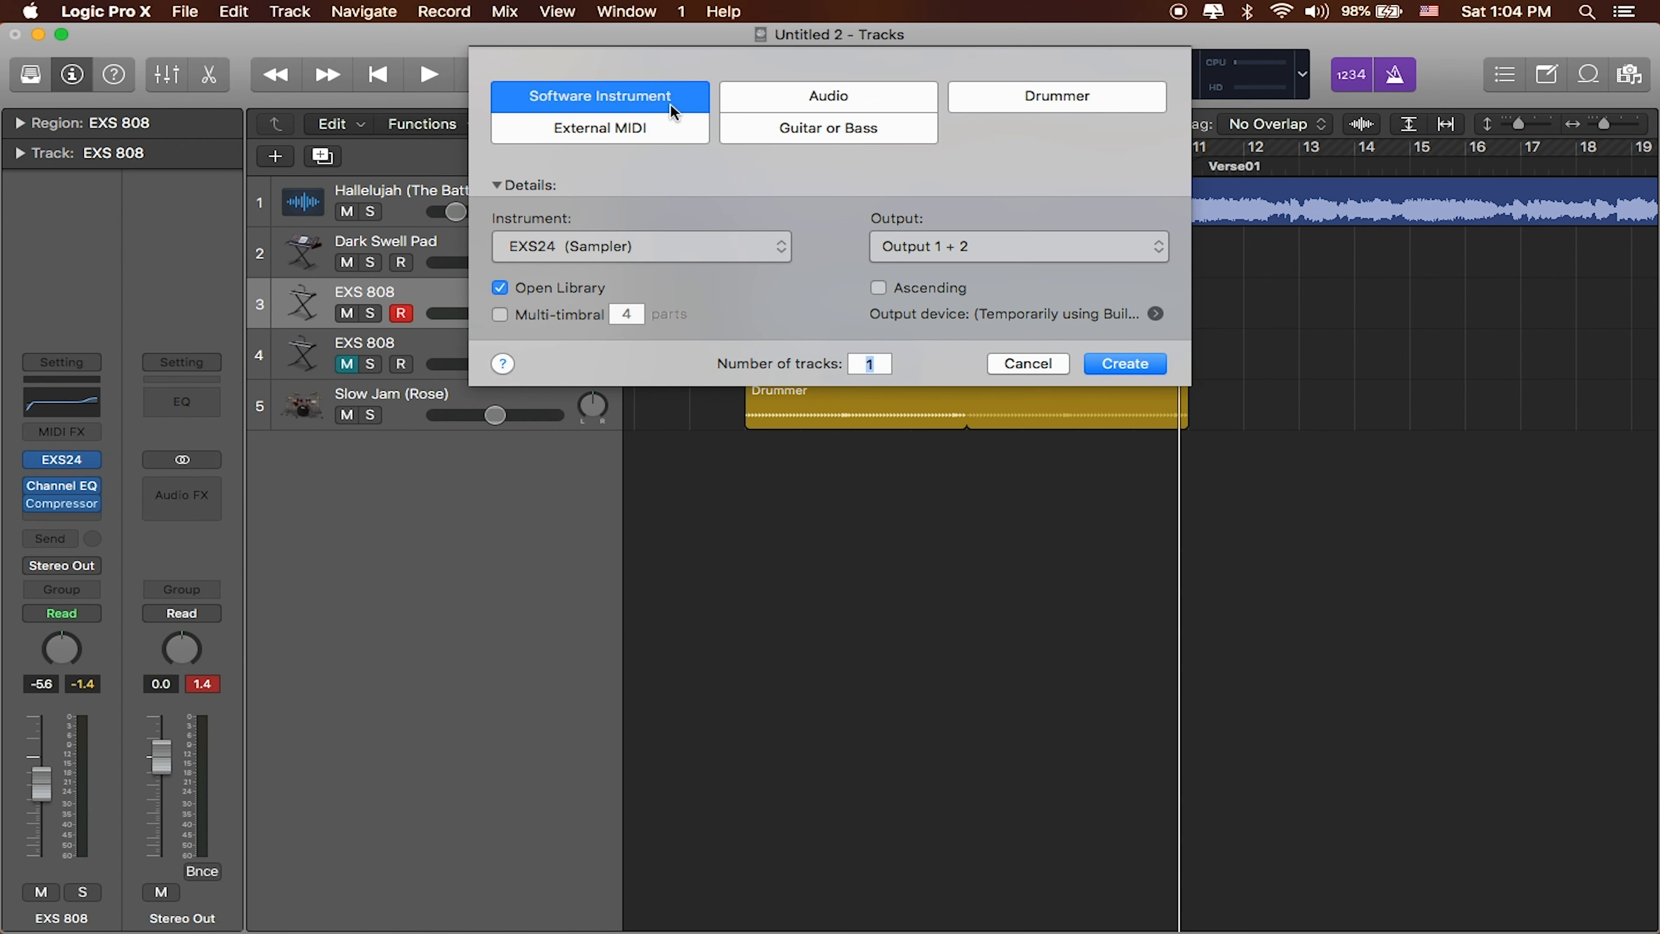
left_click(784, 252)
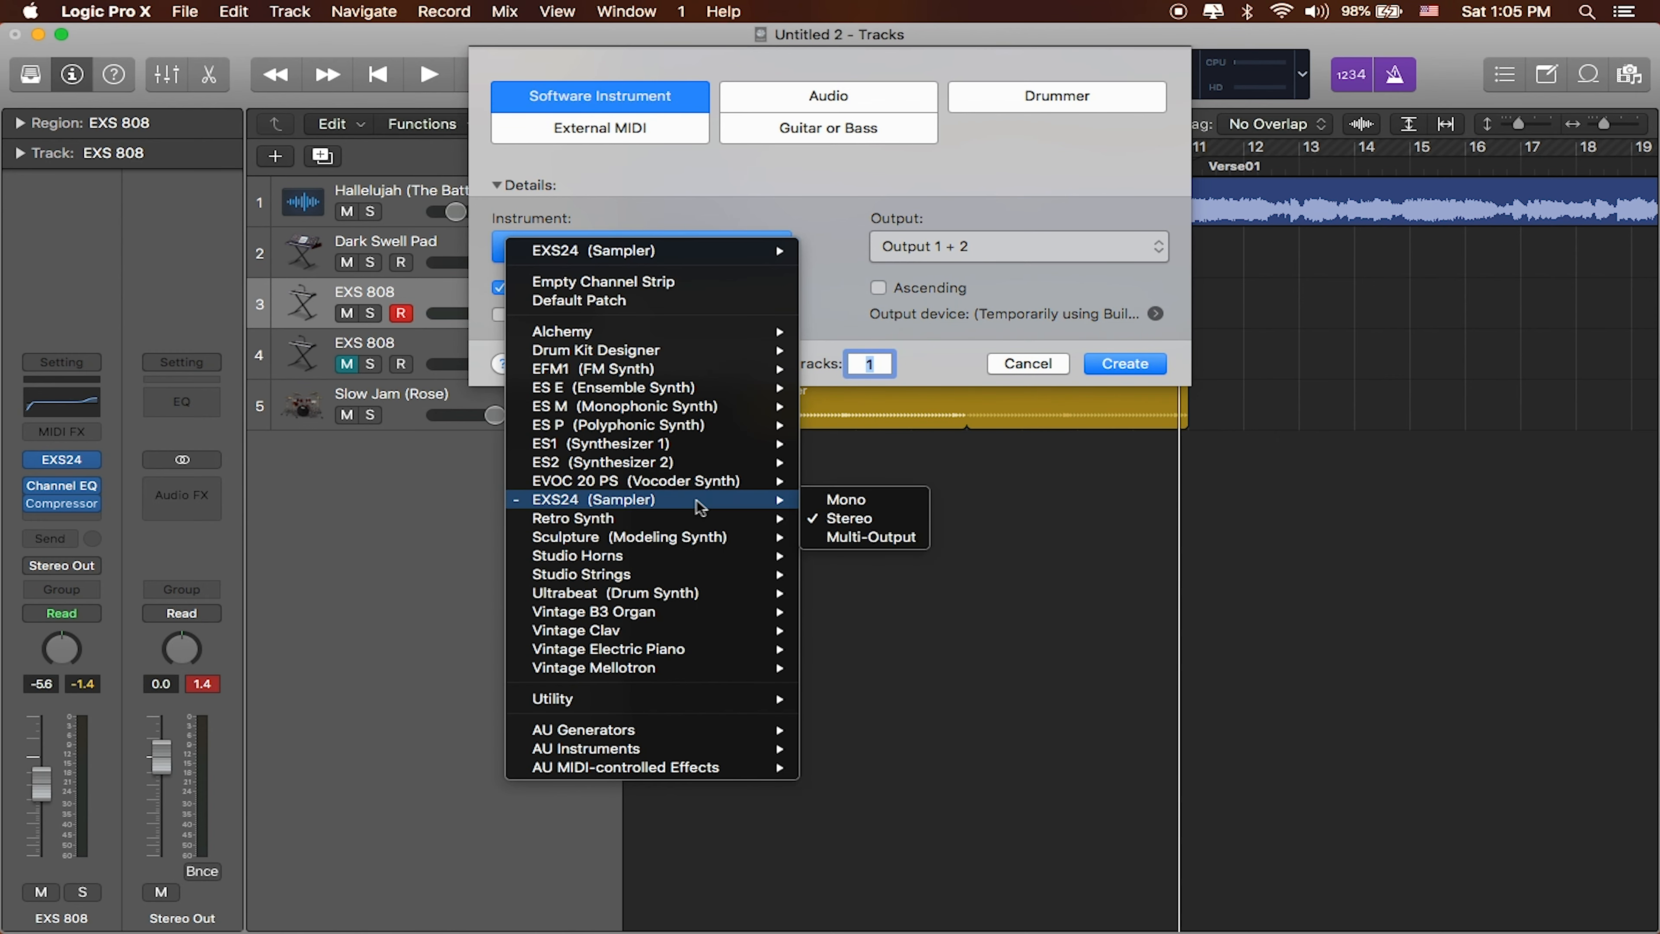
mouse_move(680, 522)
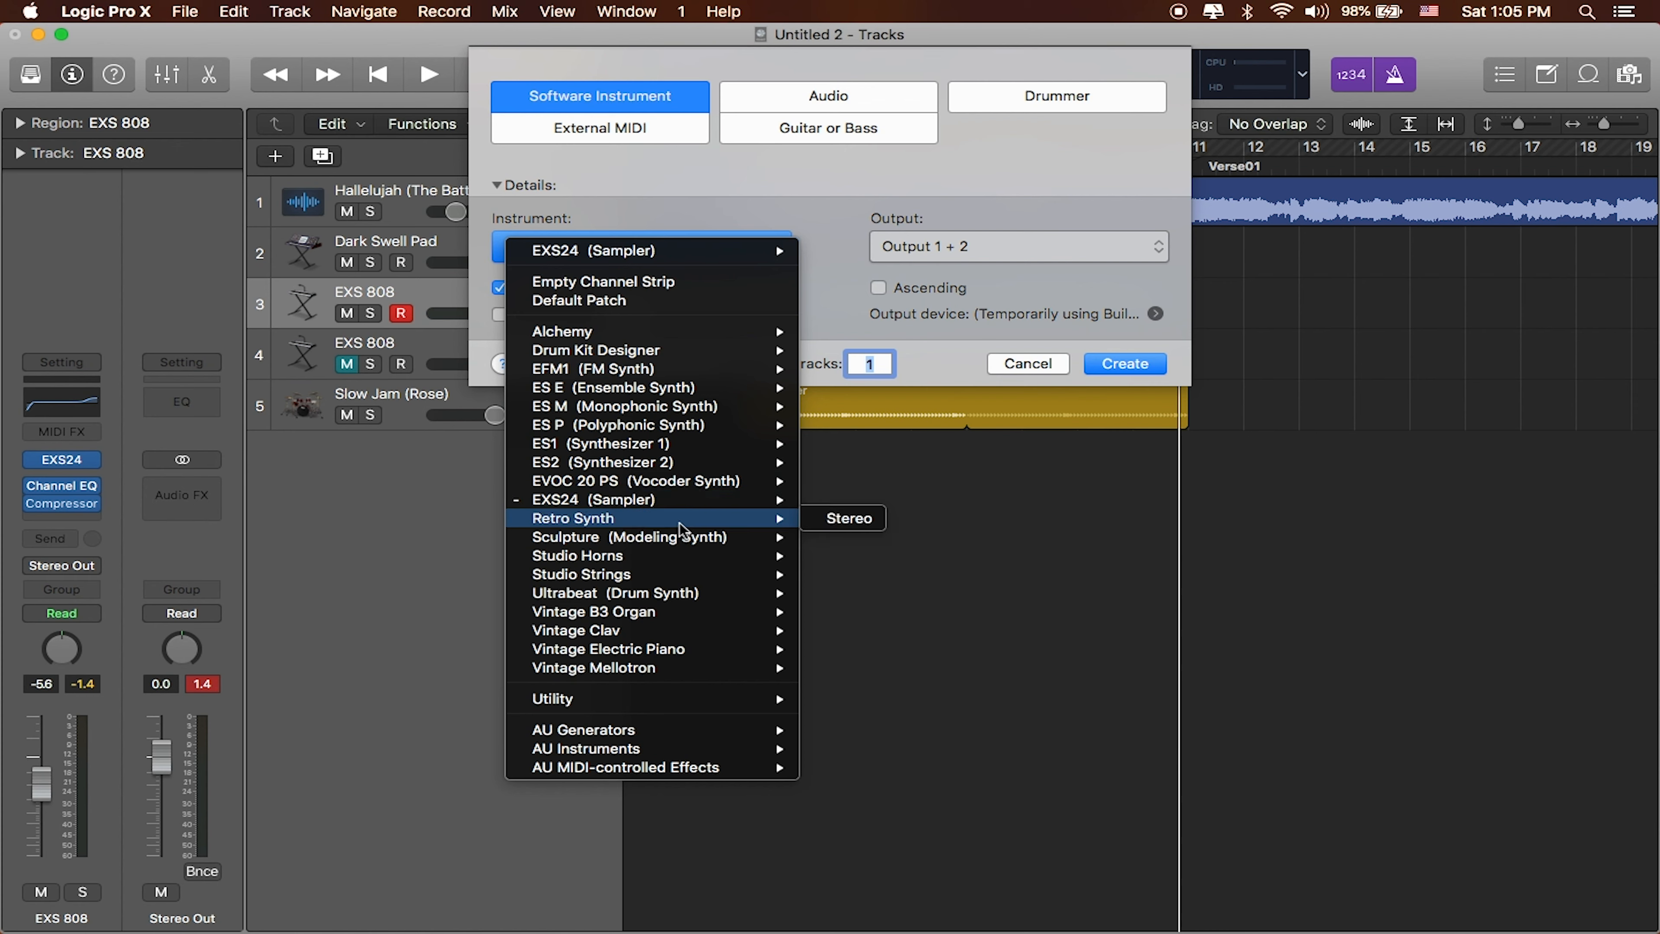
left_click(857, 518)
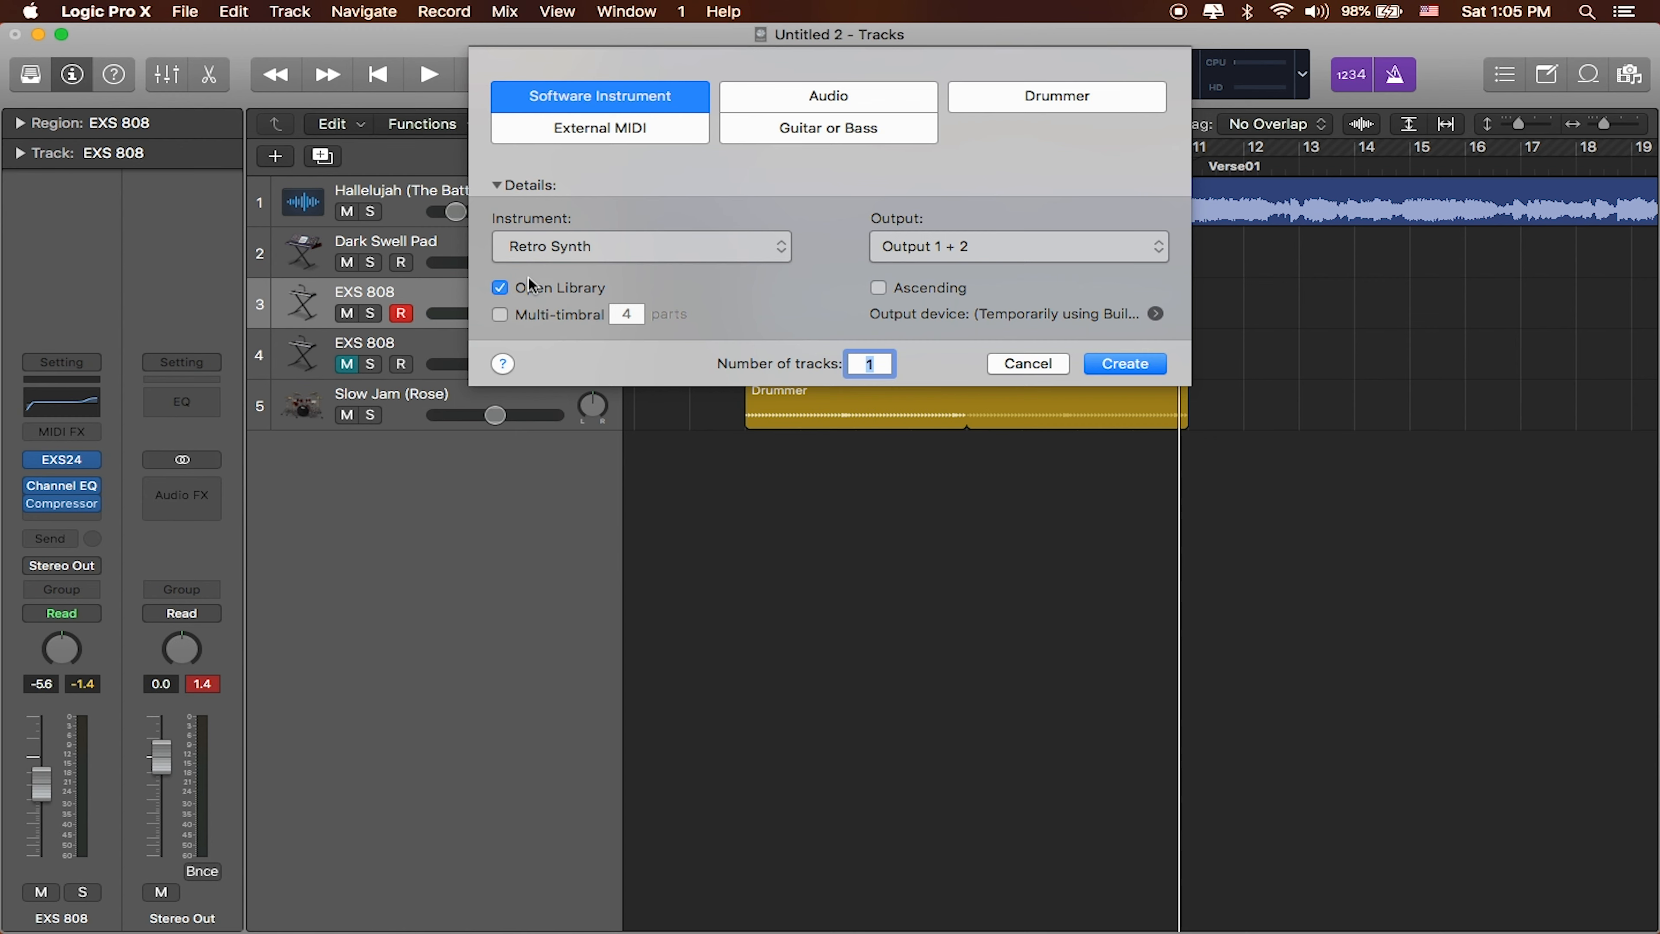
left_click(1125, 363)
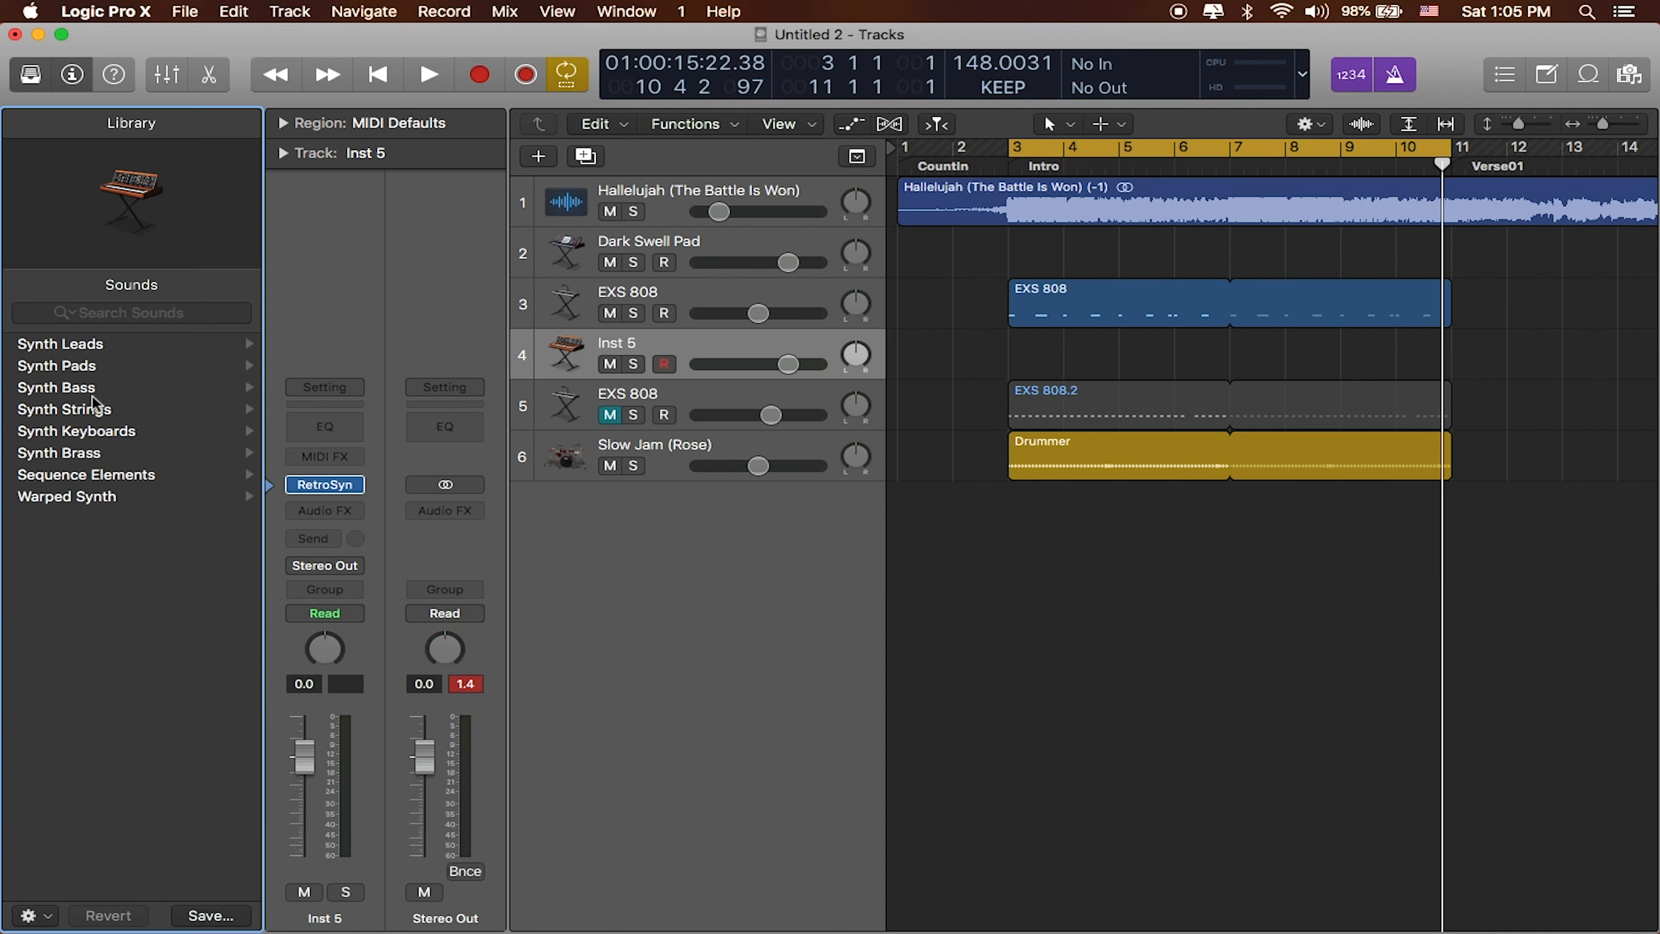
- Load the Classic Analog Bass patch from the Synth Bass sounds onto the new track
left_click(78, 391)
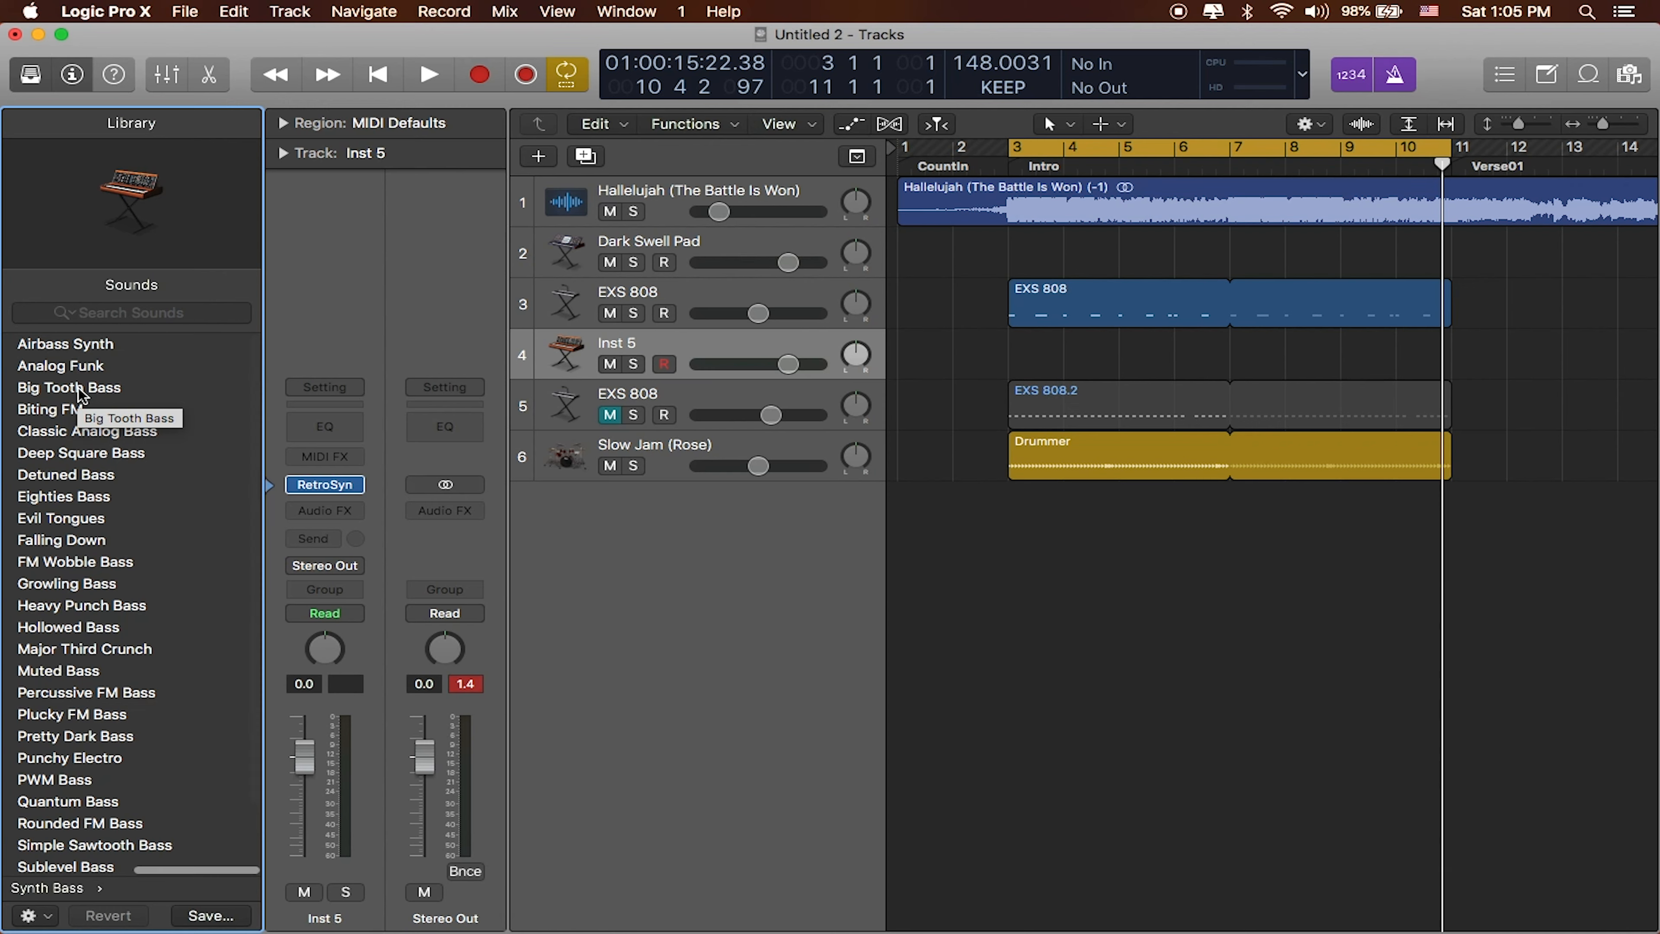
scroll(134, 414, "down", 1)
scroll(134, 413, "down", 2)
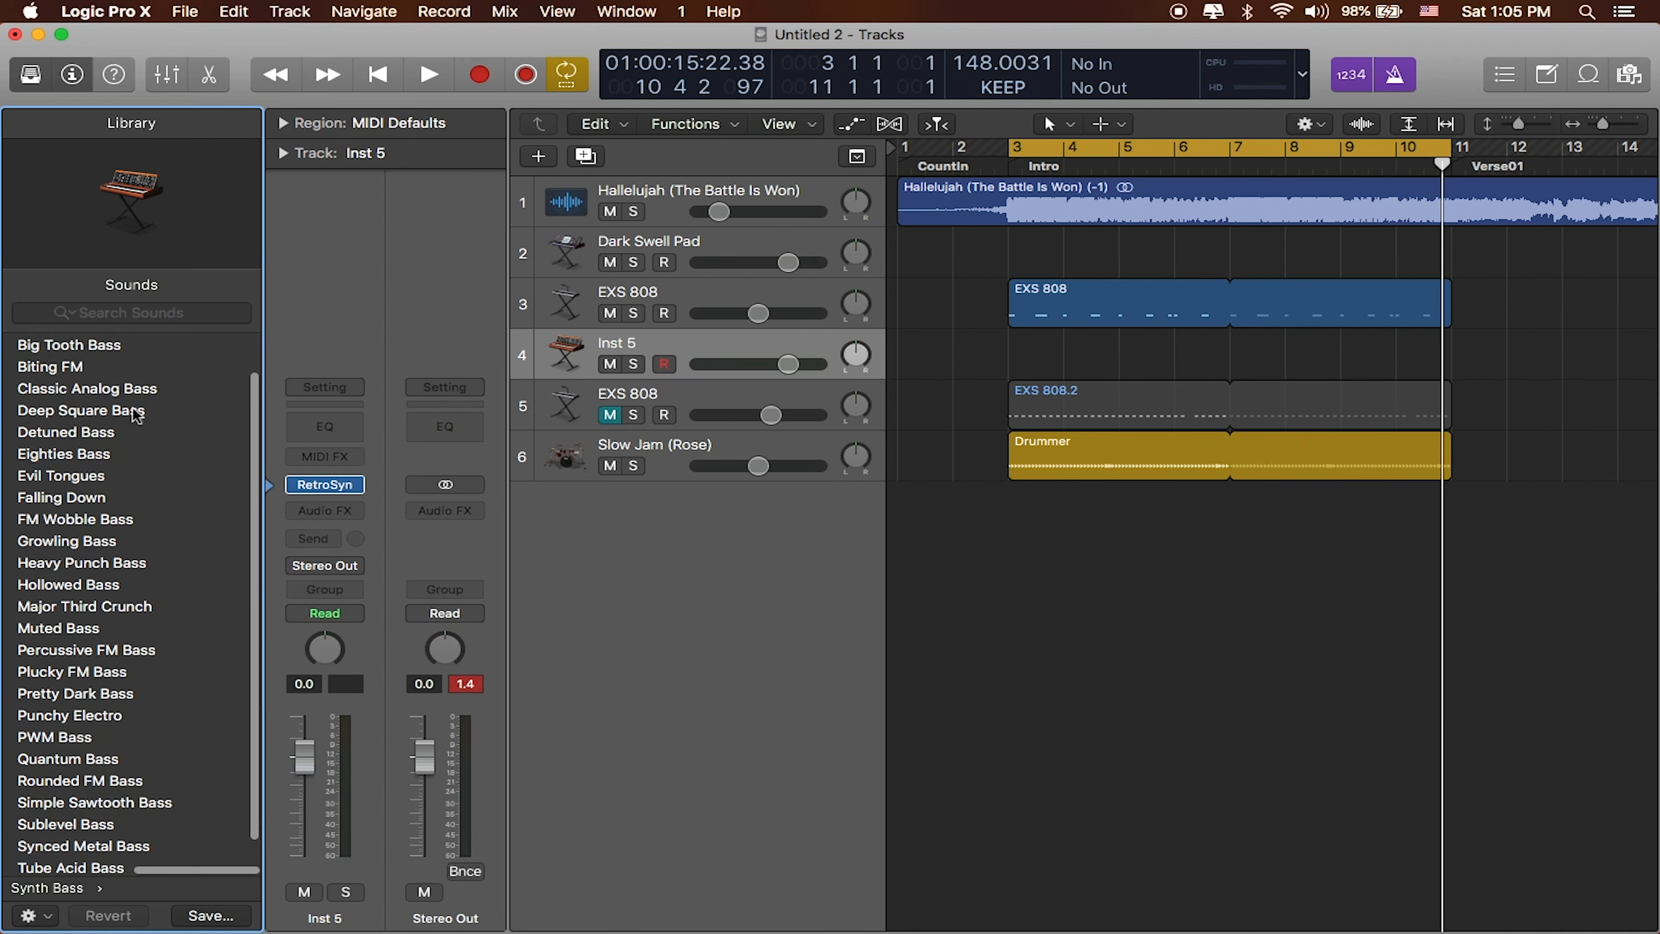
left_click(131, 384)
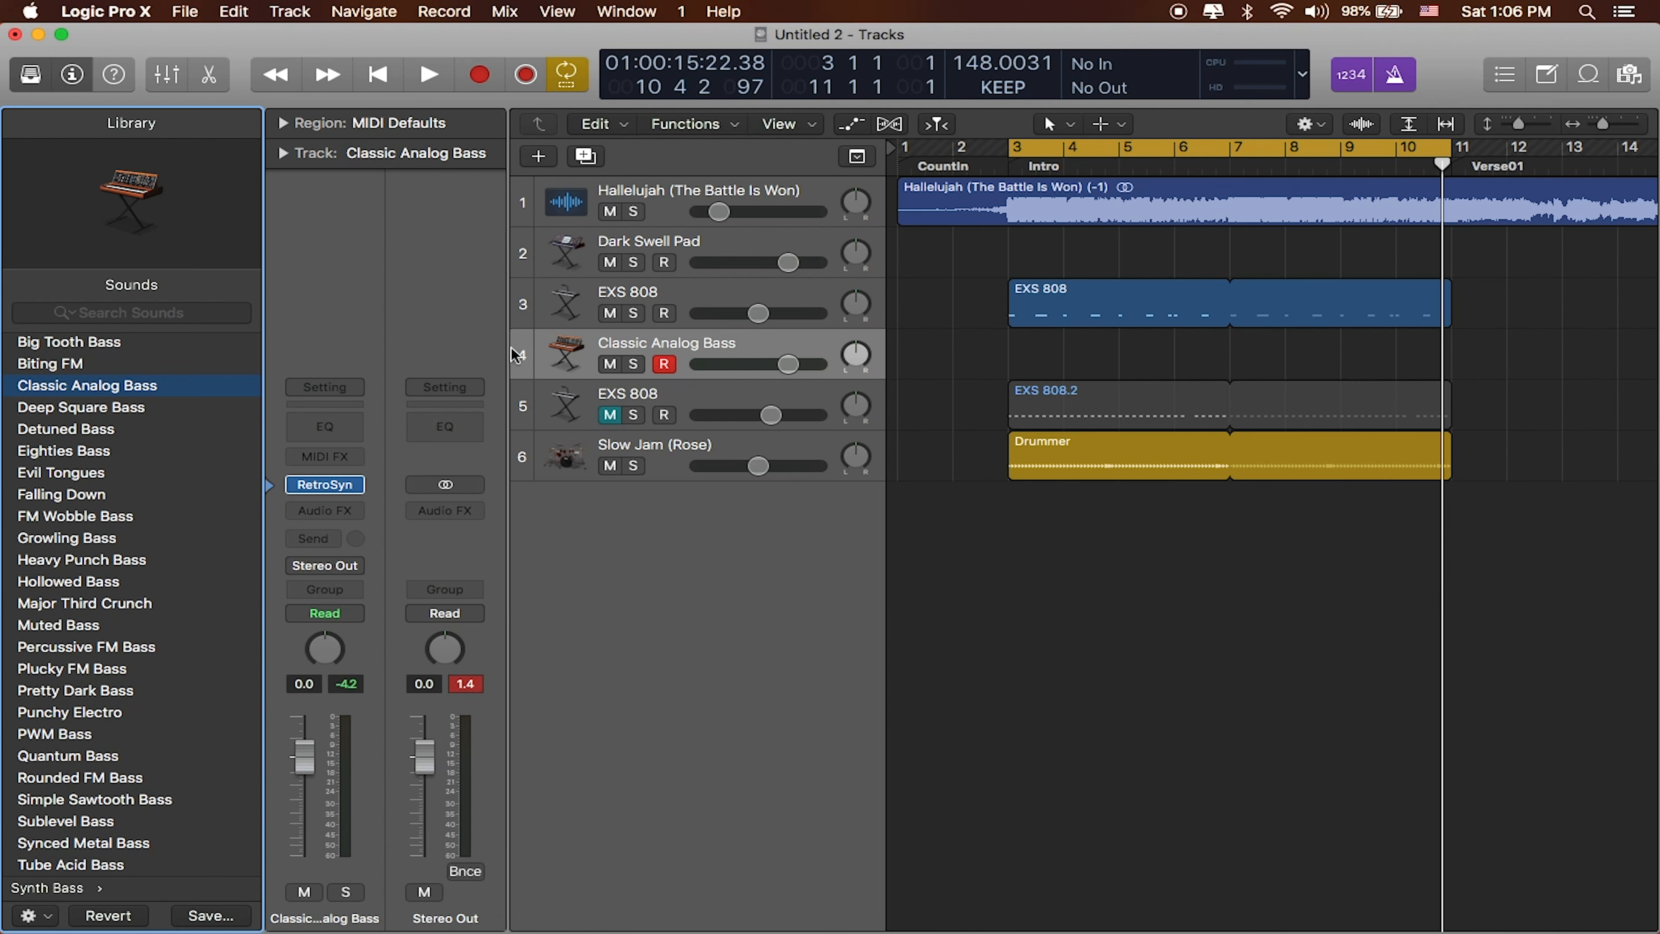
- Open the Retro Synth on the bass track and look through its Sync, Table and FM modes before returning to Analog
mouse_move(335, 491)
left_click(326, 489)
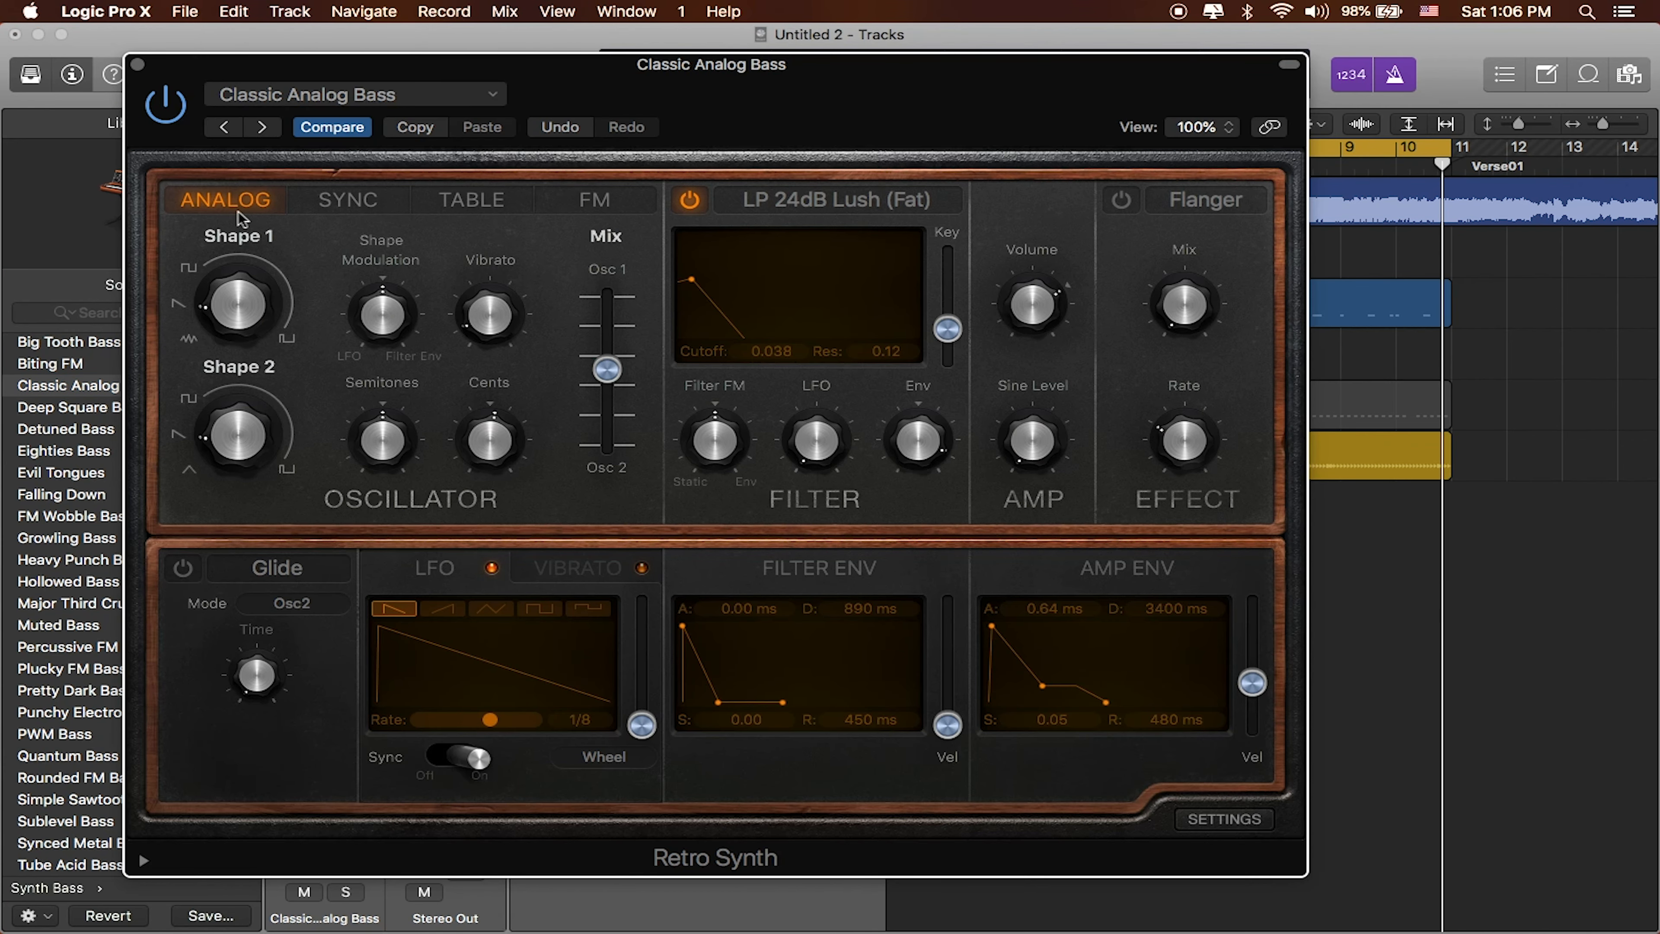
left_click(368, 213)
left_click(471, 212)
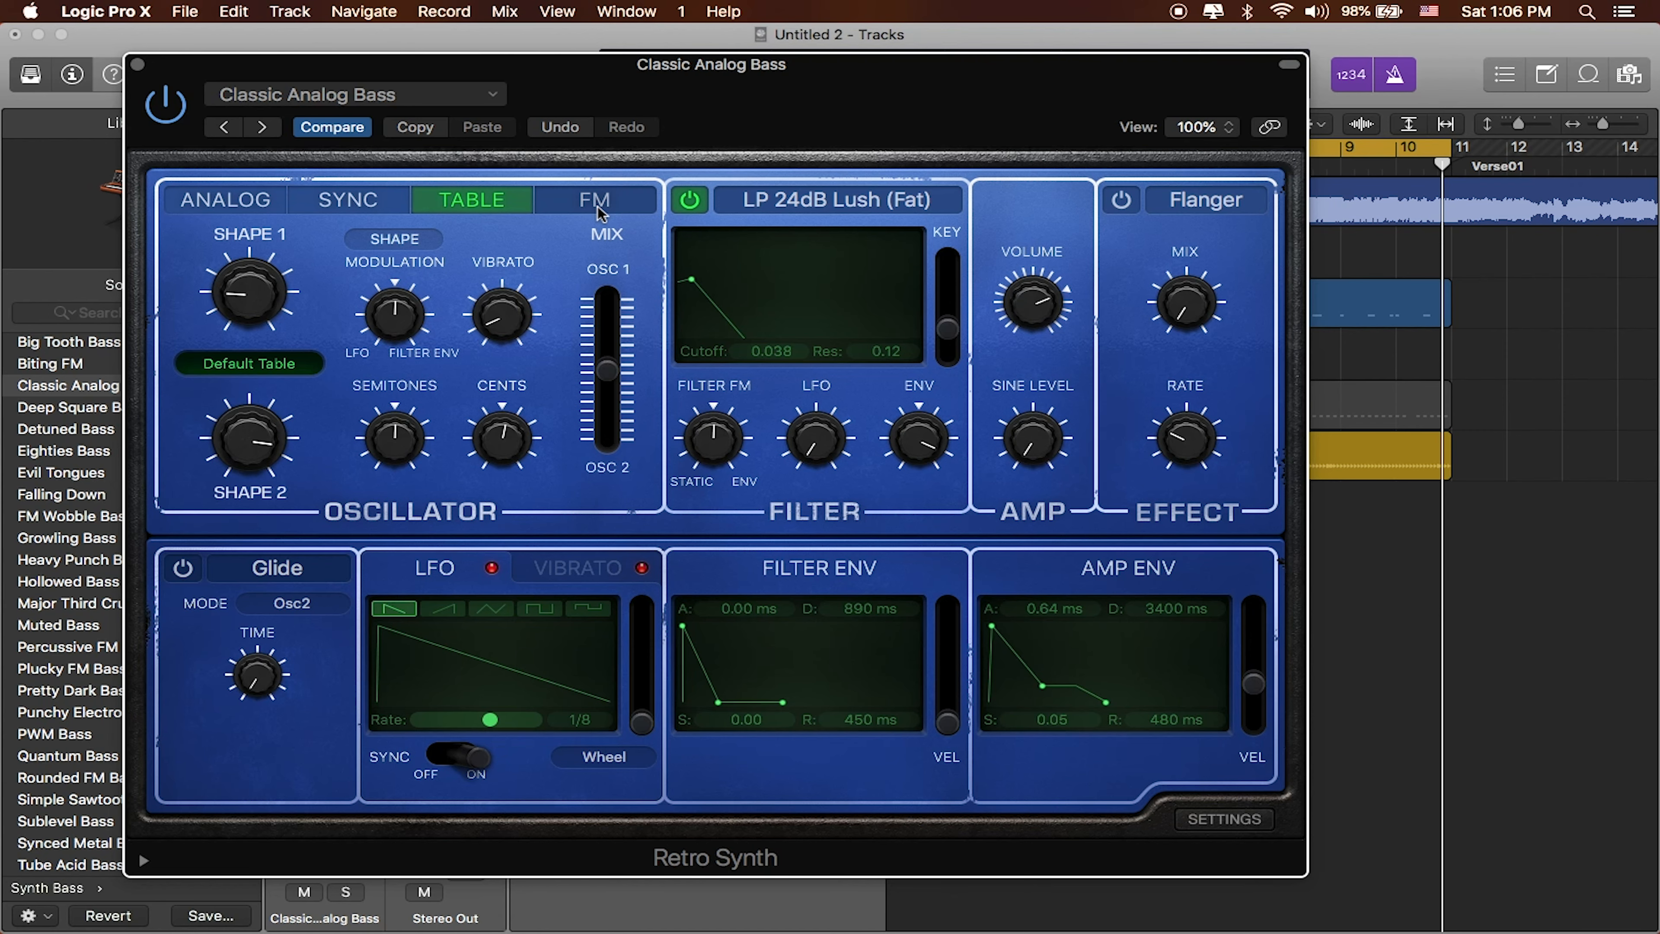
left_click(596, 211)
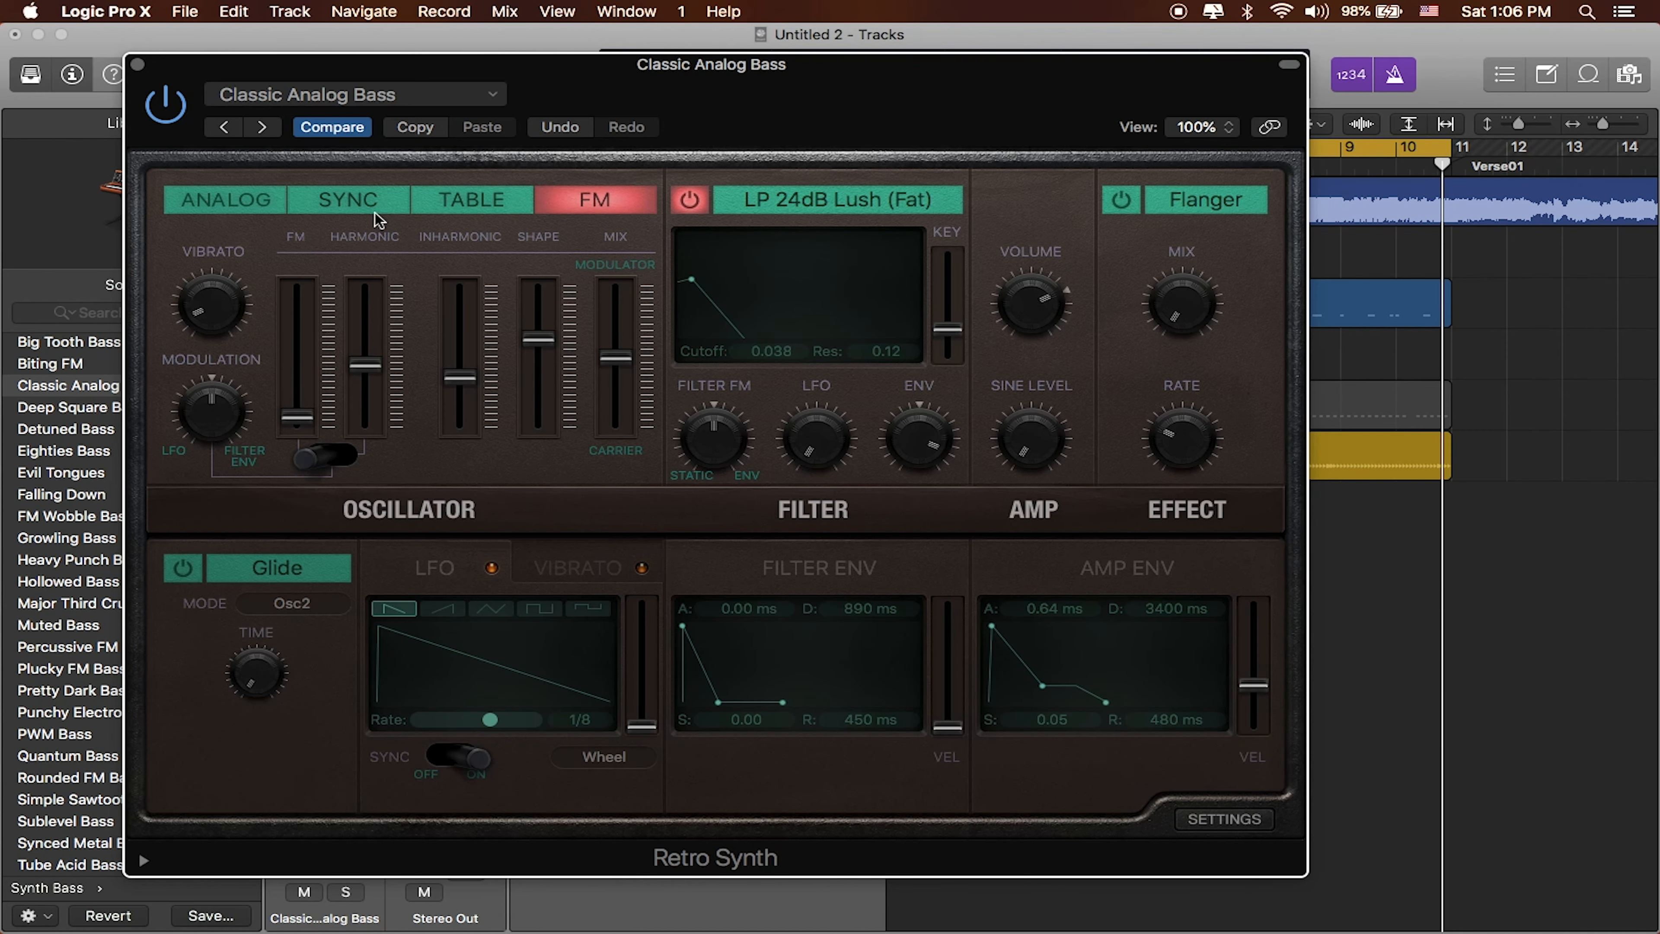
left_click(222, 200)
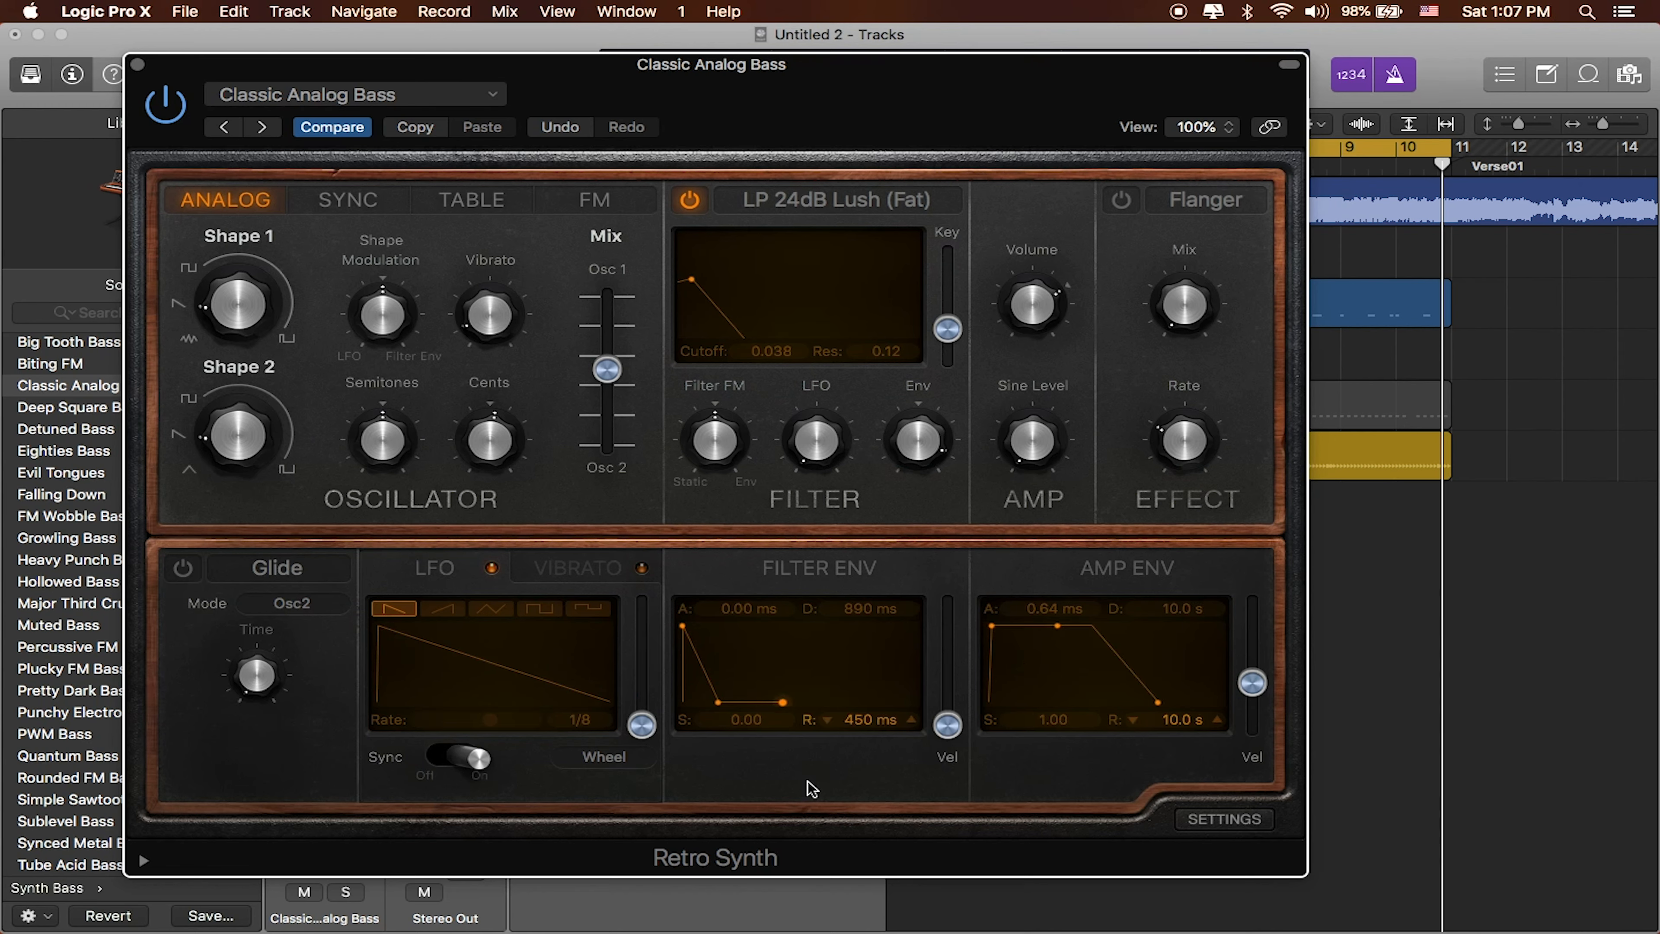
- Set the filter envelope to 10.0 s decay and 1.00 sustain, and turn up the oscillator's Shape 1
left_click_drag(718, 702, 853, 615)
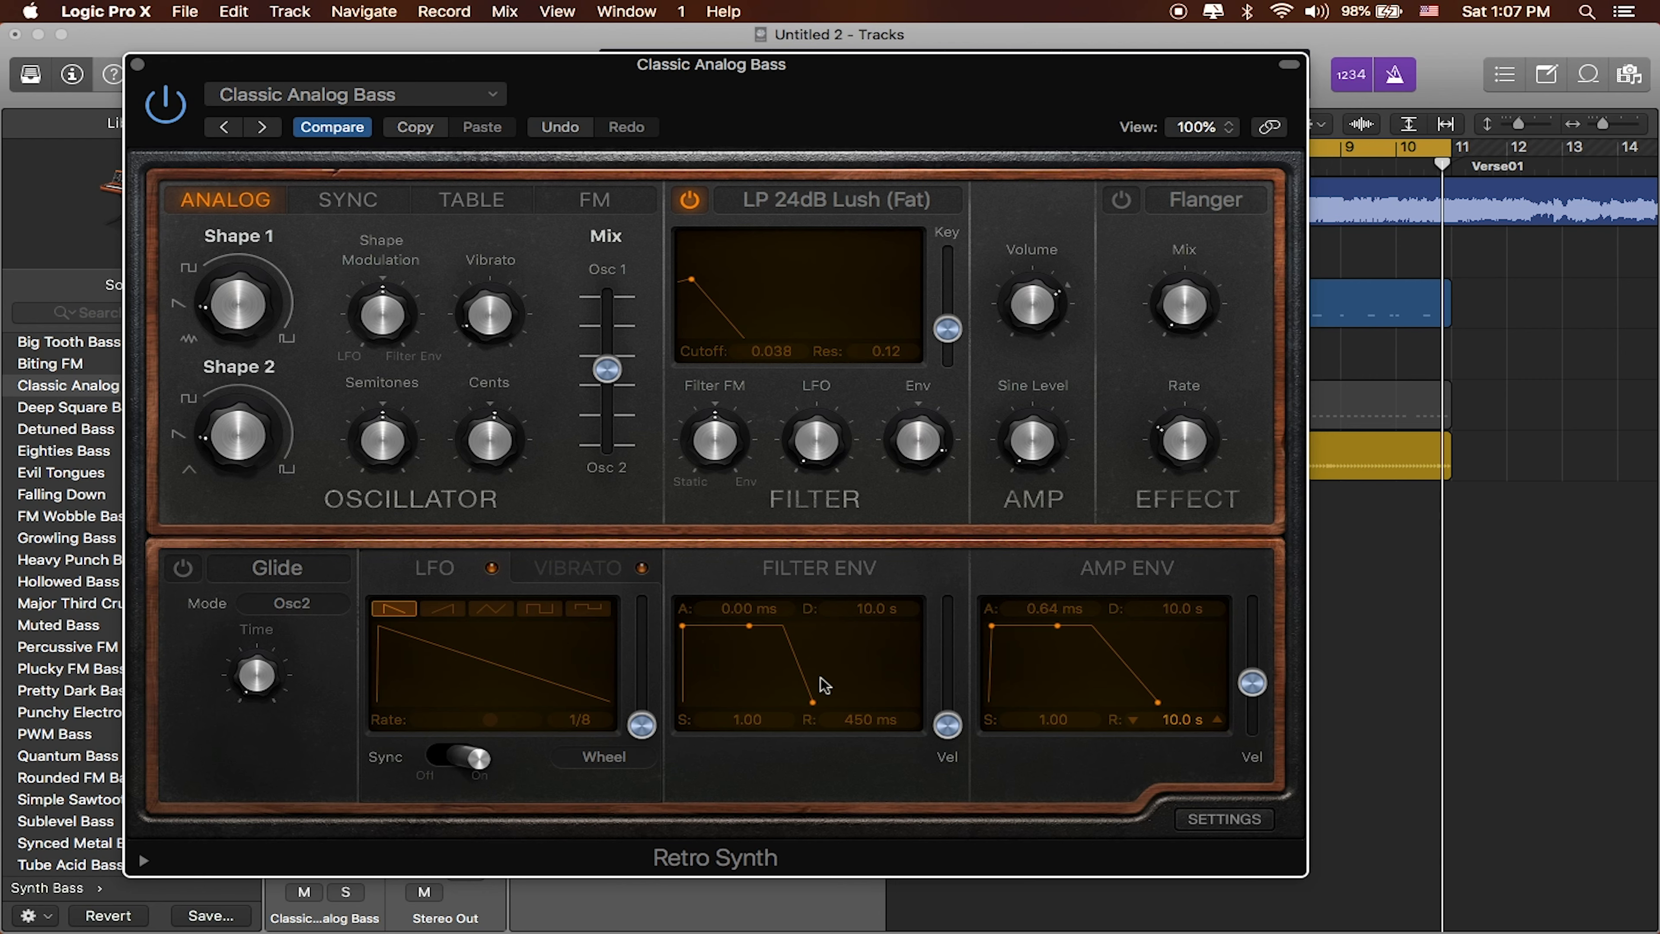
mouse_move(238, 318)
left_click_drag(238, 311, 245, 248)
mouse_move(386, 287)
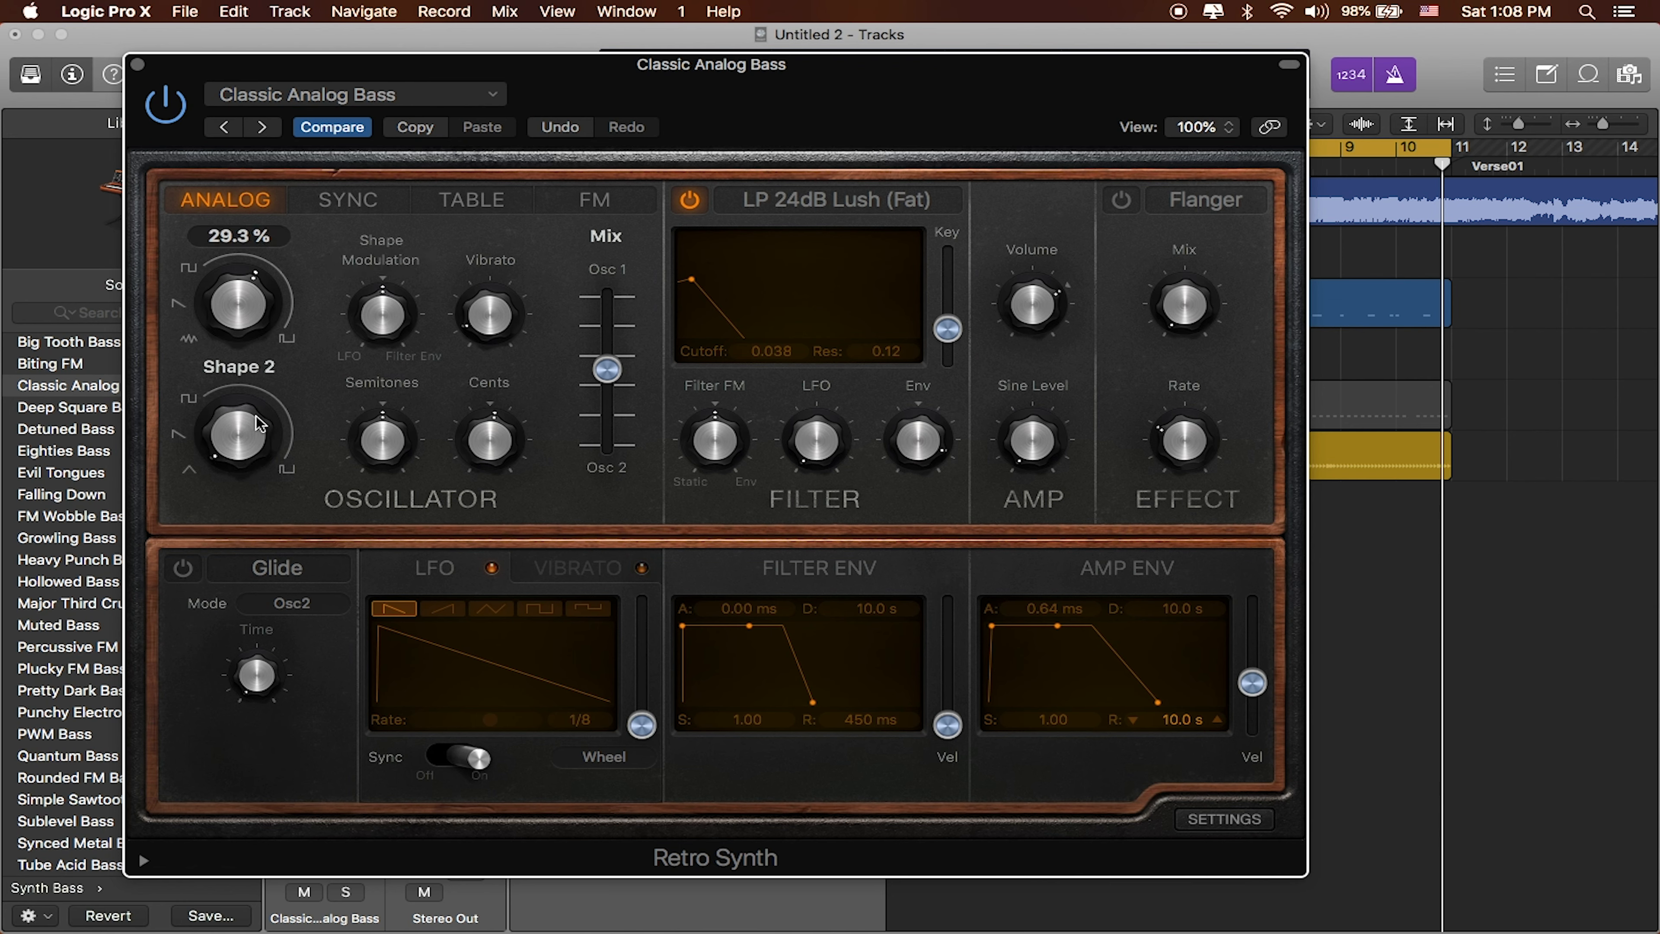
mouse_move(619, 397)
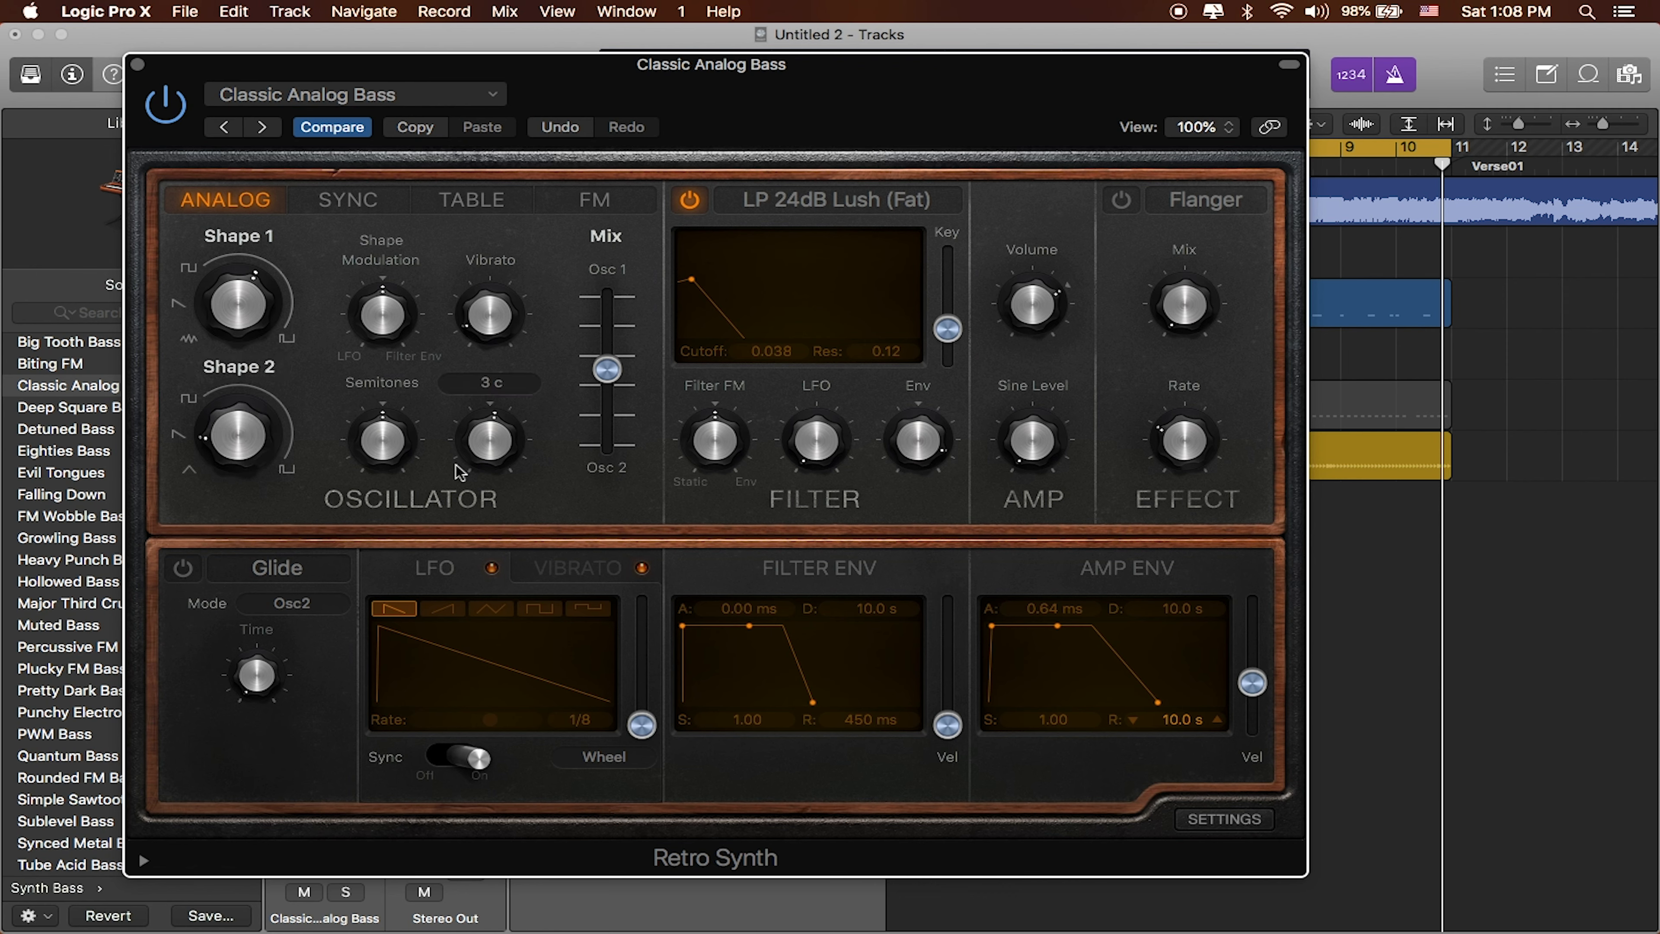
left_click_drag(271, 274, 234, 331)
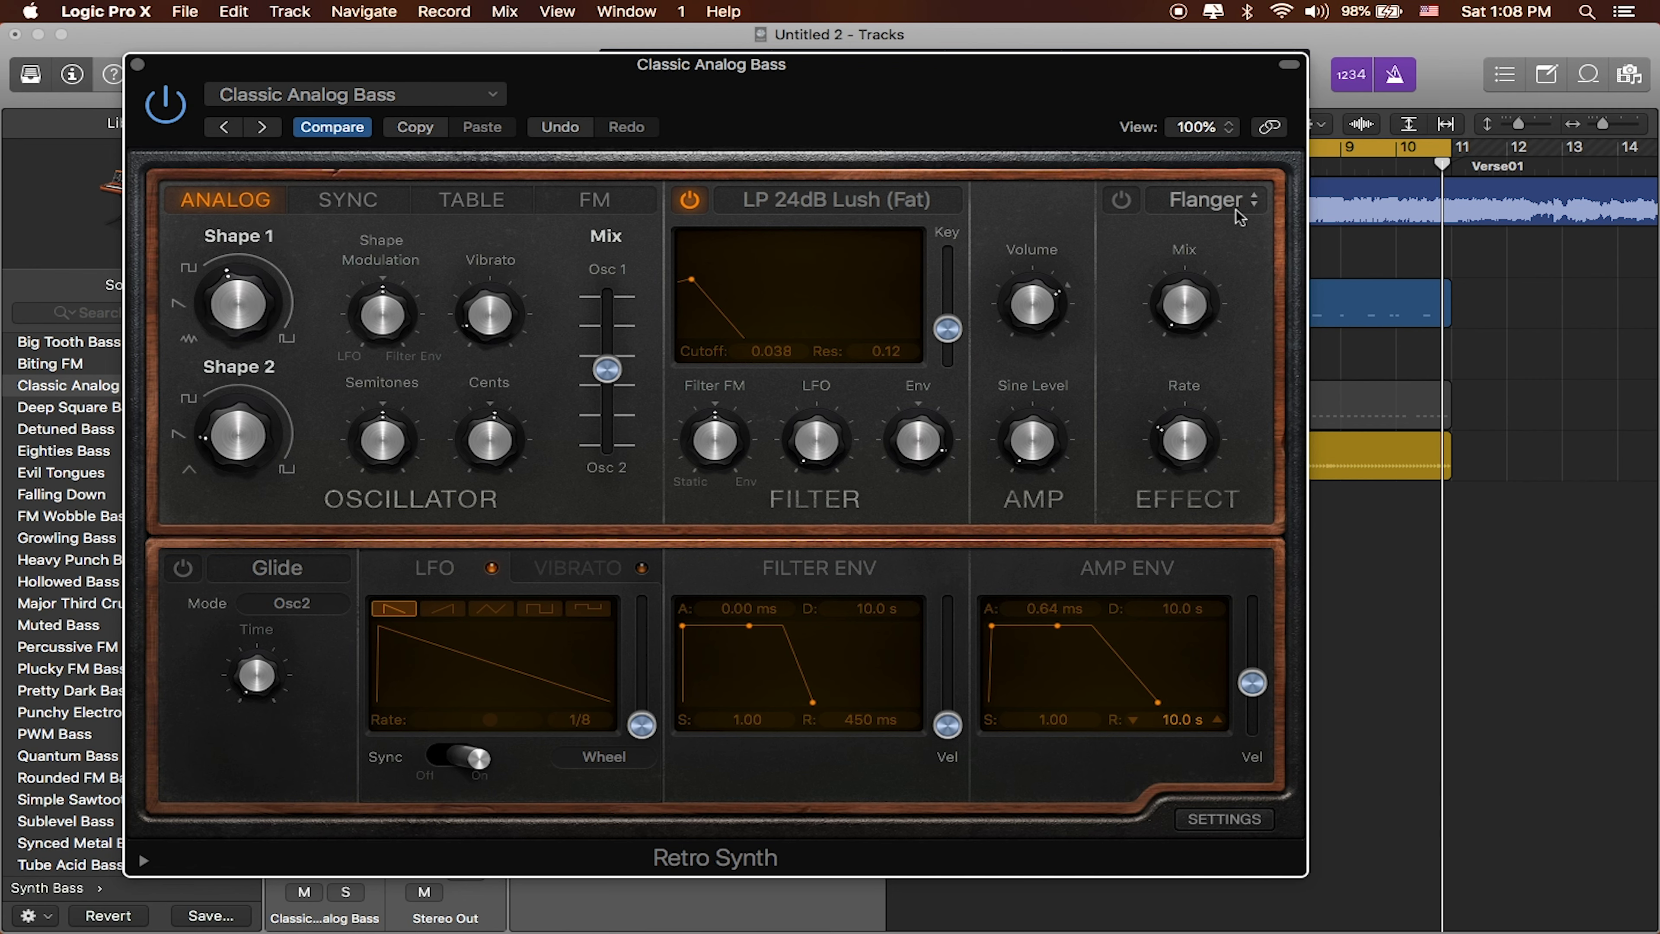
- Switch the synth's effect on as Chorus instead of Flanger, adjust its mix, and close the Retro Synth window
left_click(1257, 202)
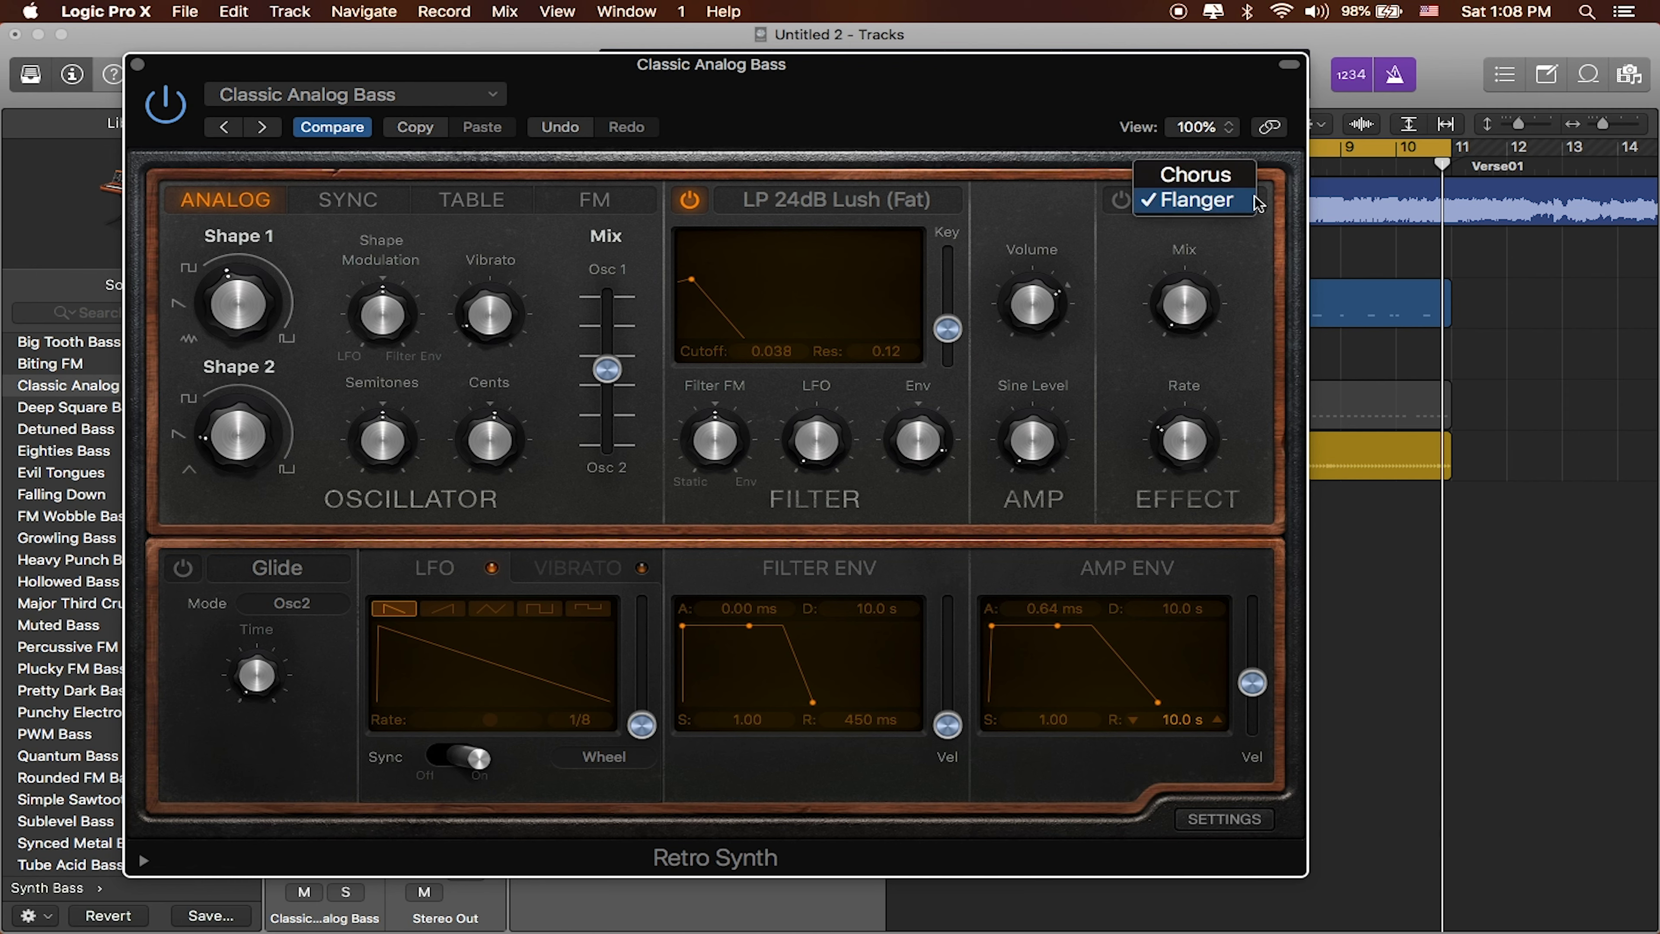
left_click(1239, 177)
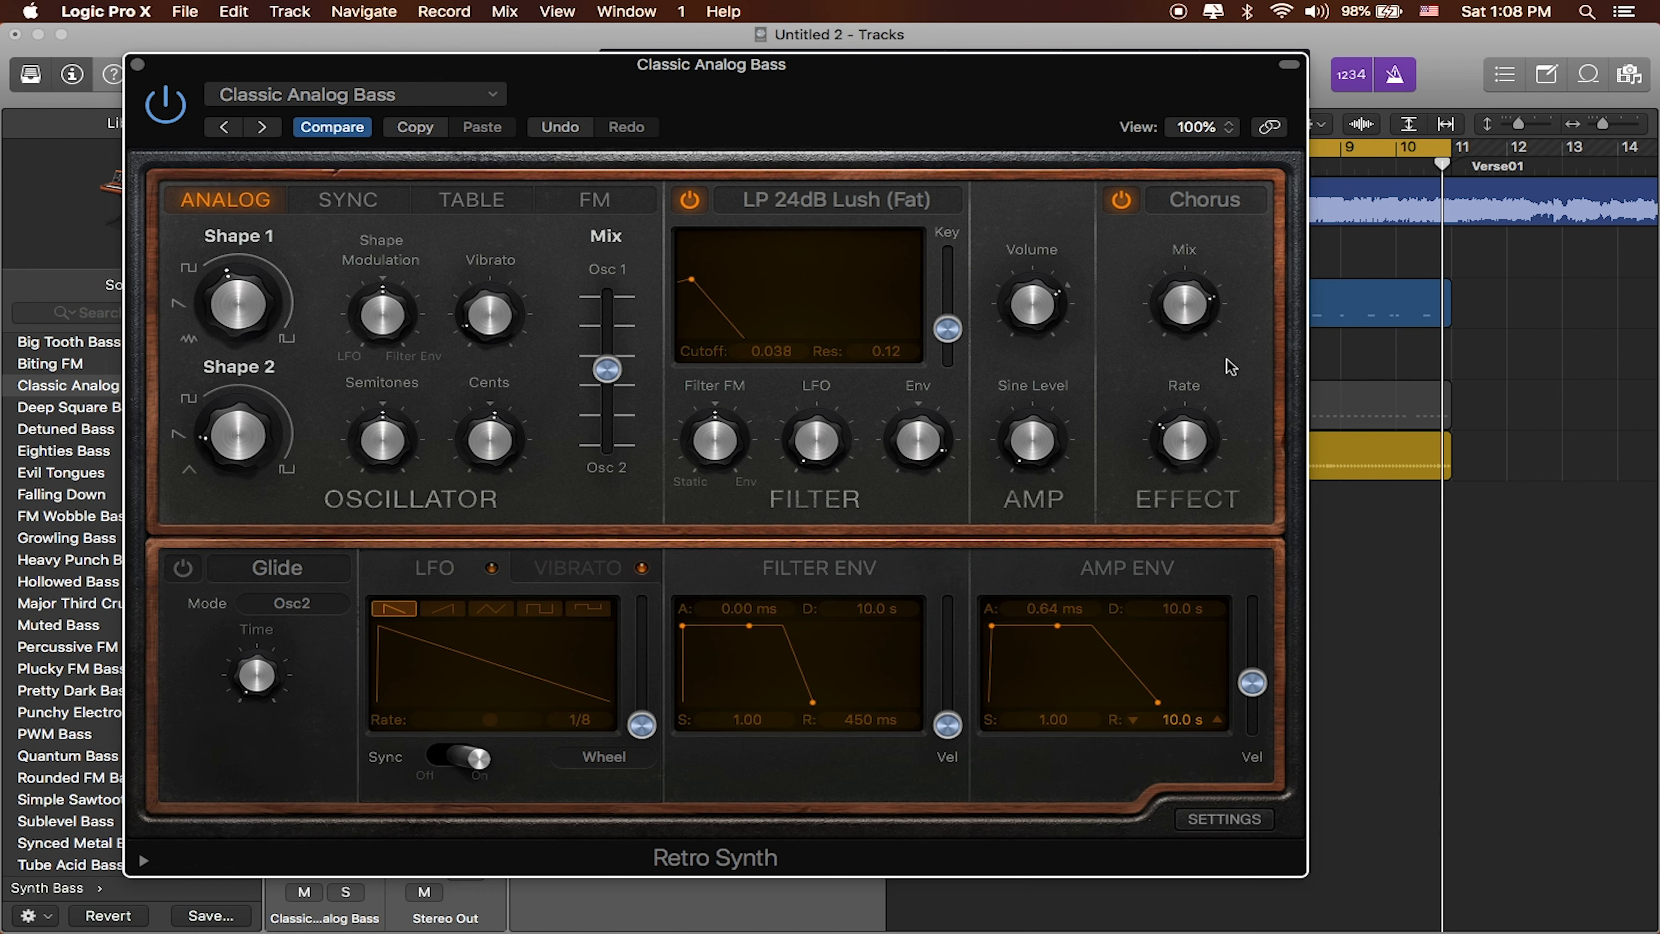
left_click_drag(1161, 321, 1187, 410)
left_click(138, 65)
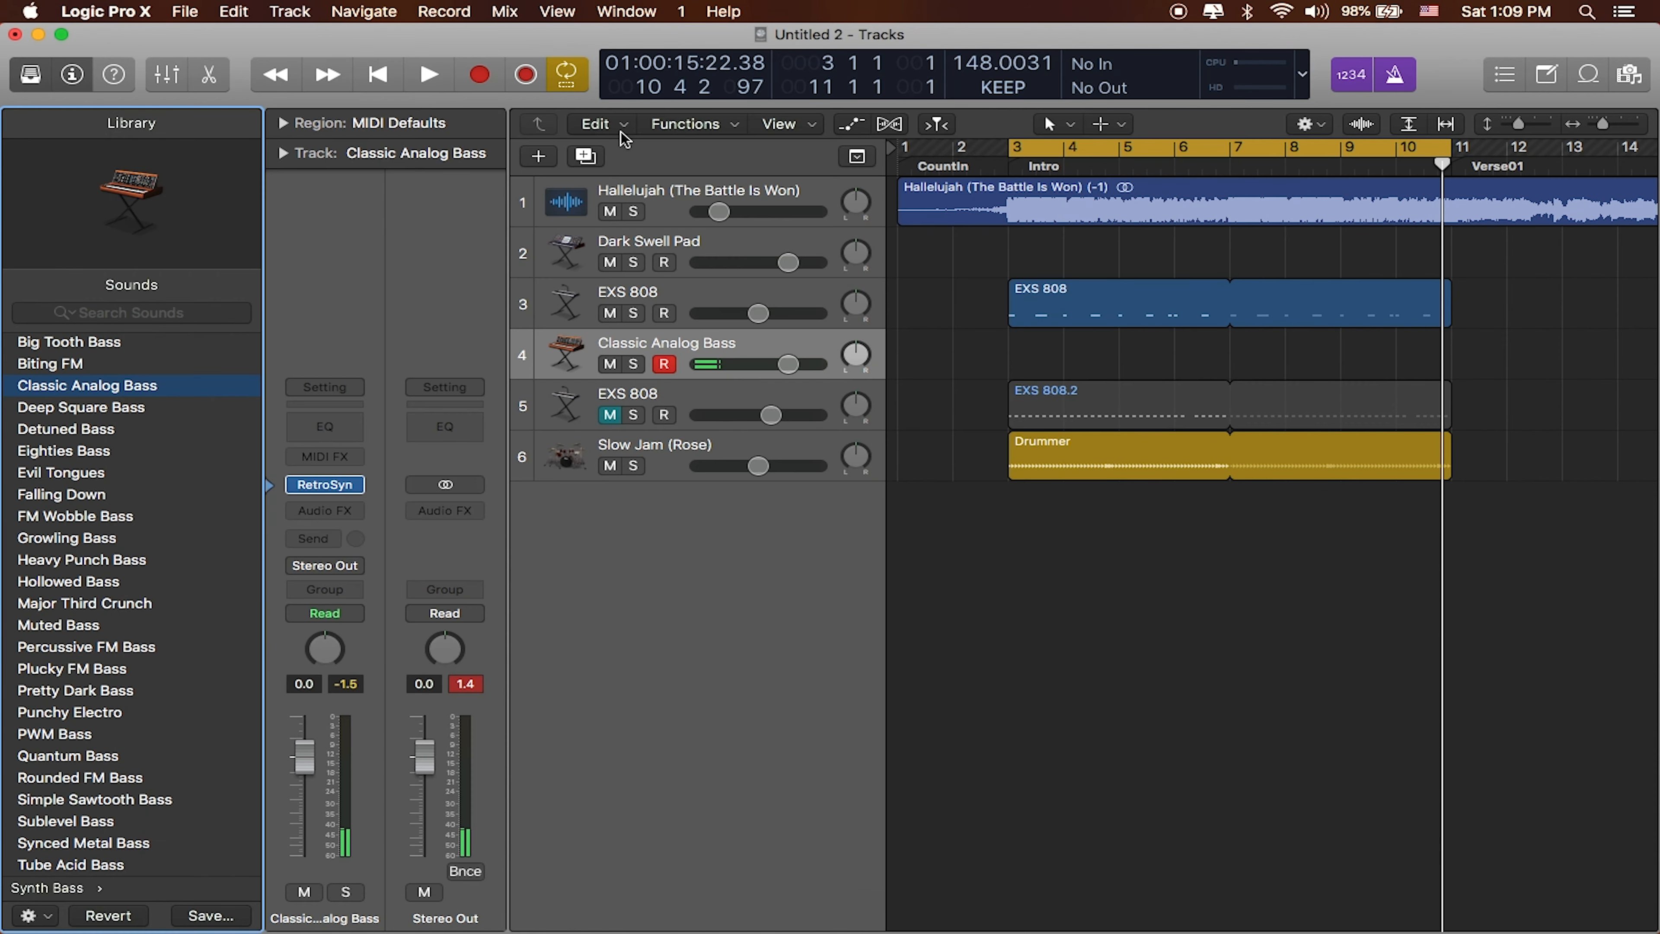
- Record a bass part on the Classic Analog Bass track across the Intro cycle range from bar 3 to 11
mouse_move(340, 488)
left_click(479, 77)
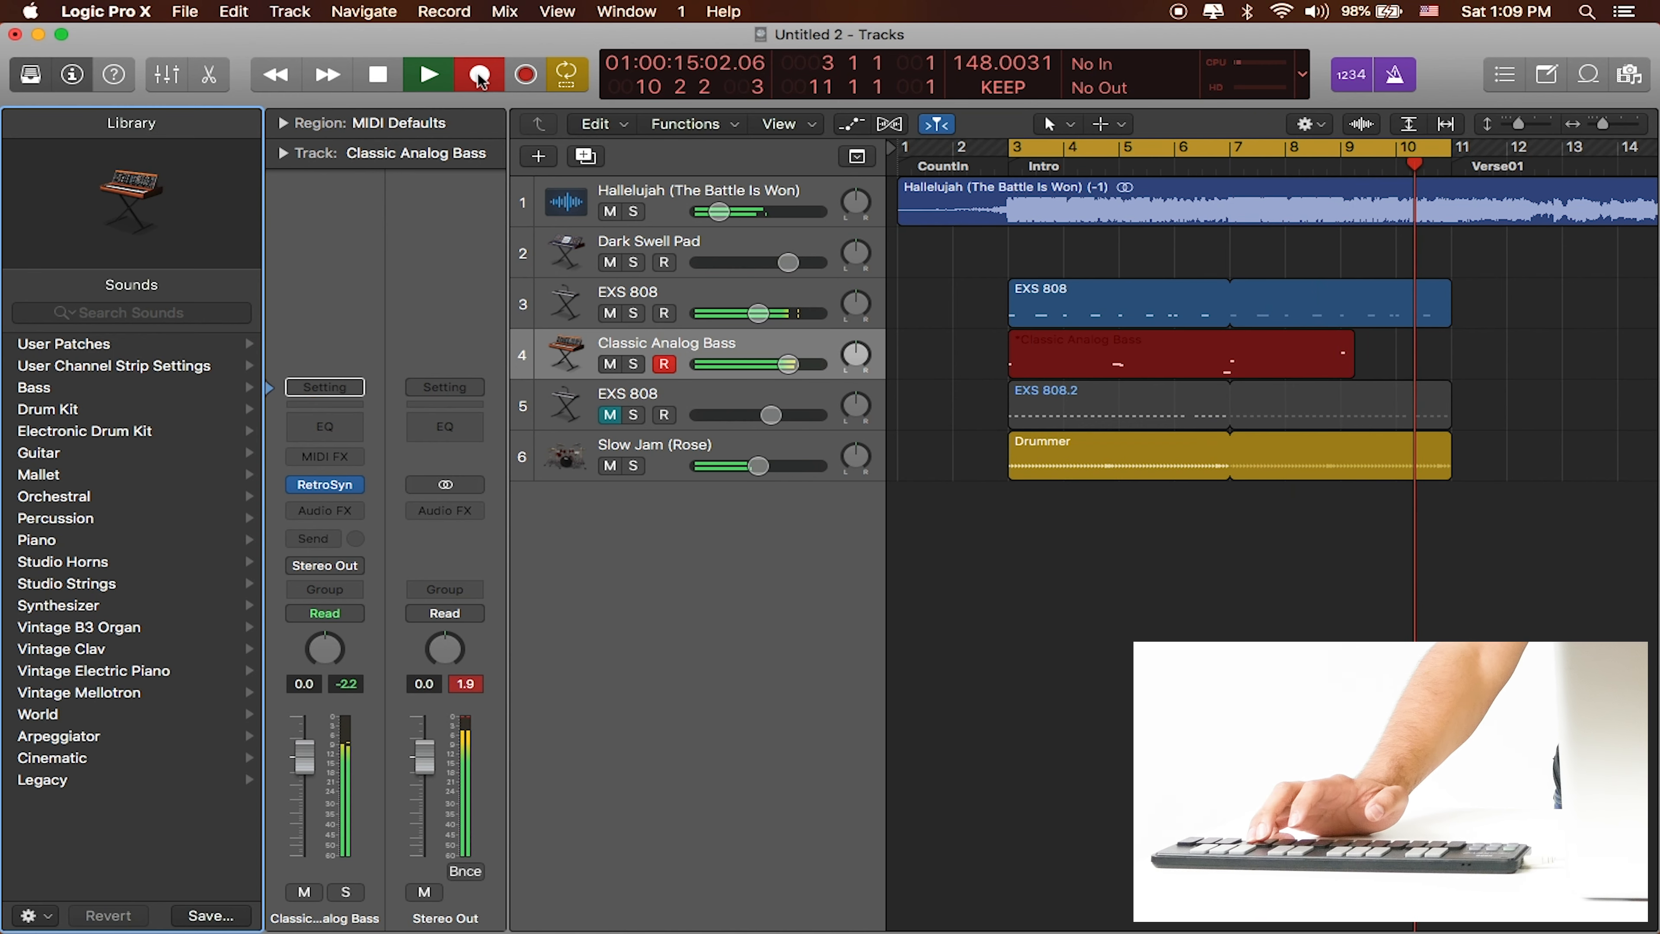
key("space")
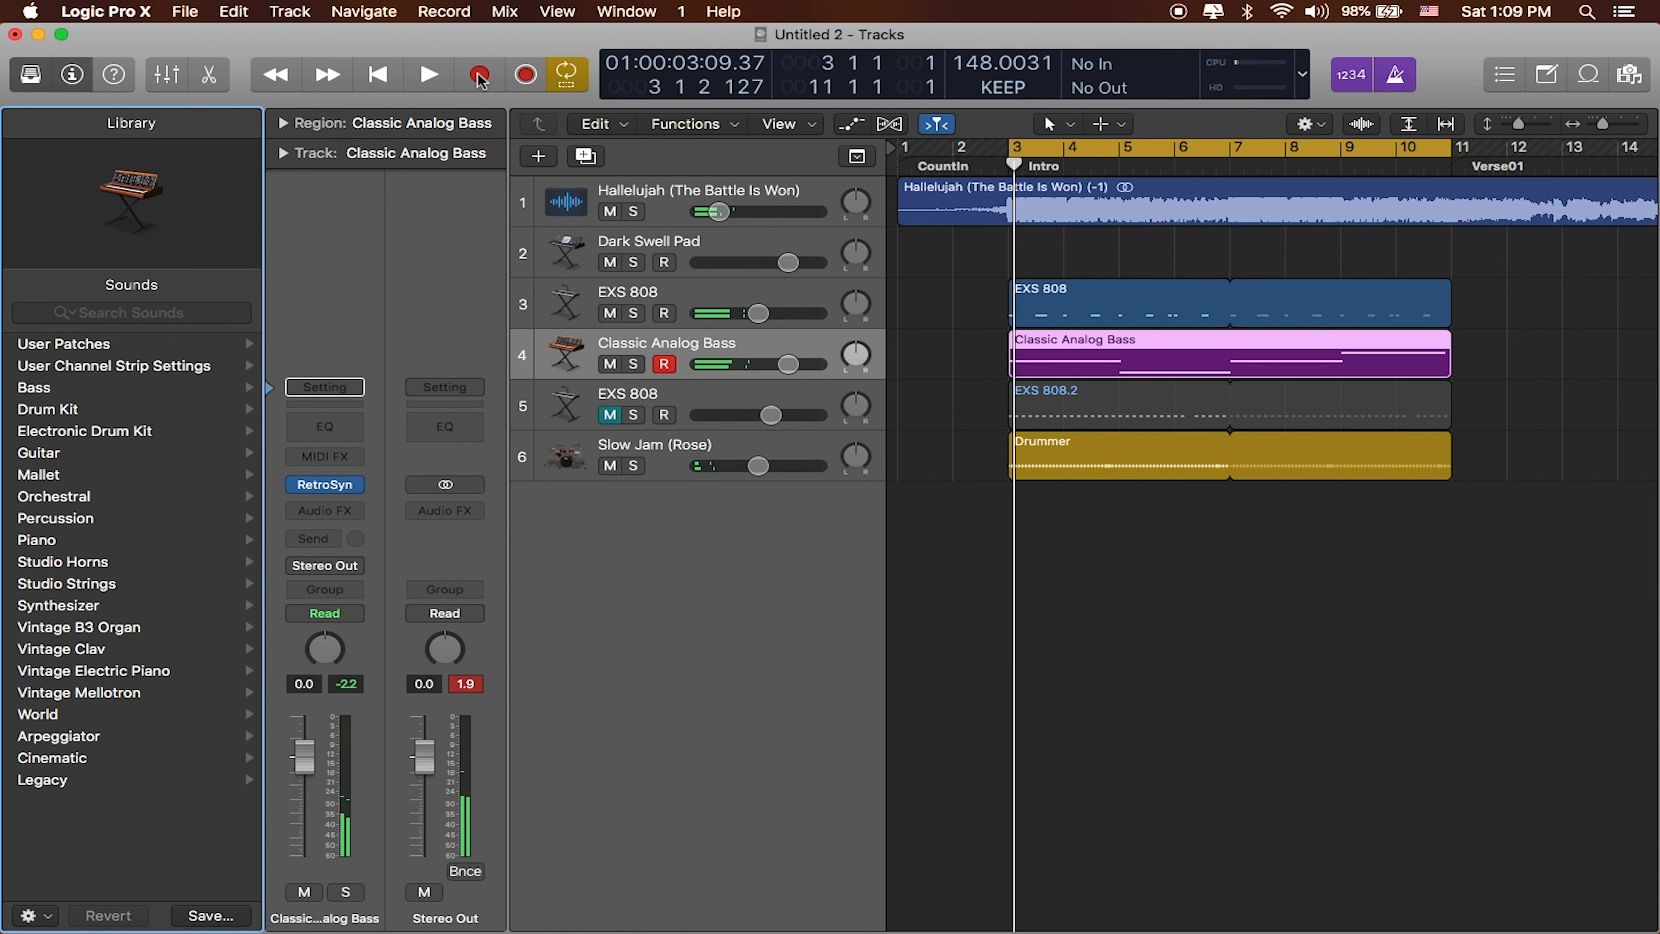
- Open the recorded bass region in the Piano Roll and lower the note starting at bar 9 by two semitones to F2
double_click(1151, 347)
scroll(1112, 779, "right", 10)
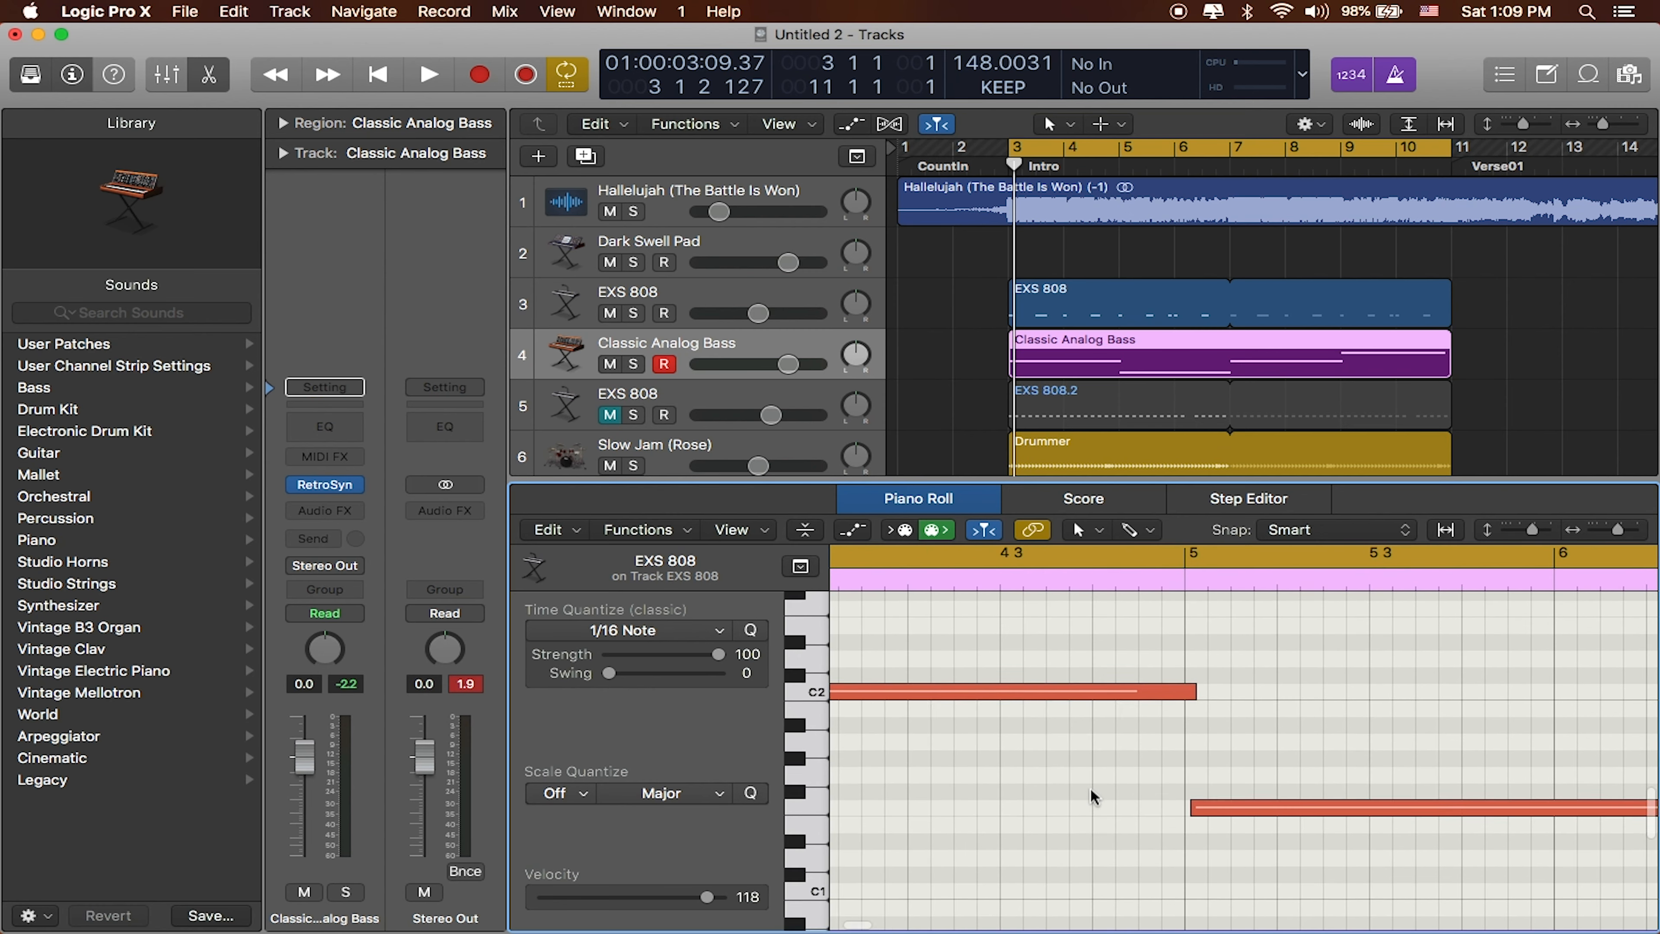
left_click(1122, 693)
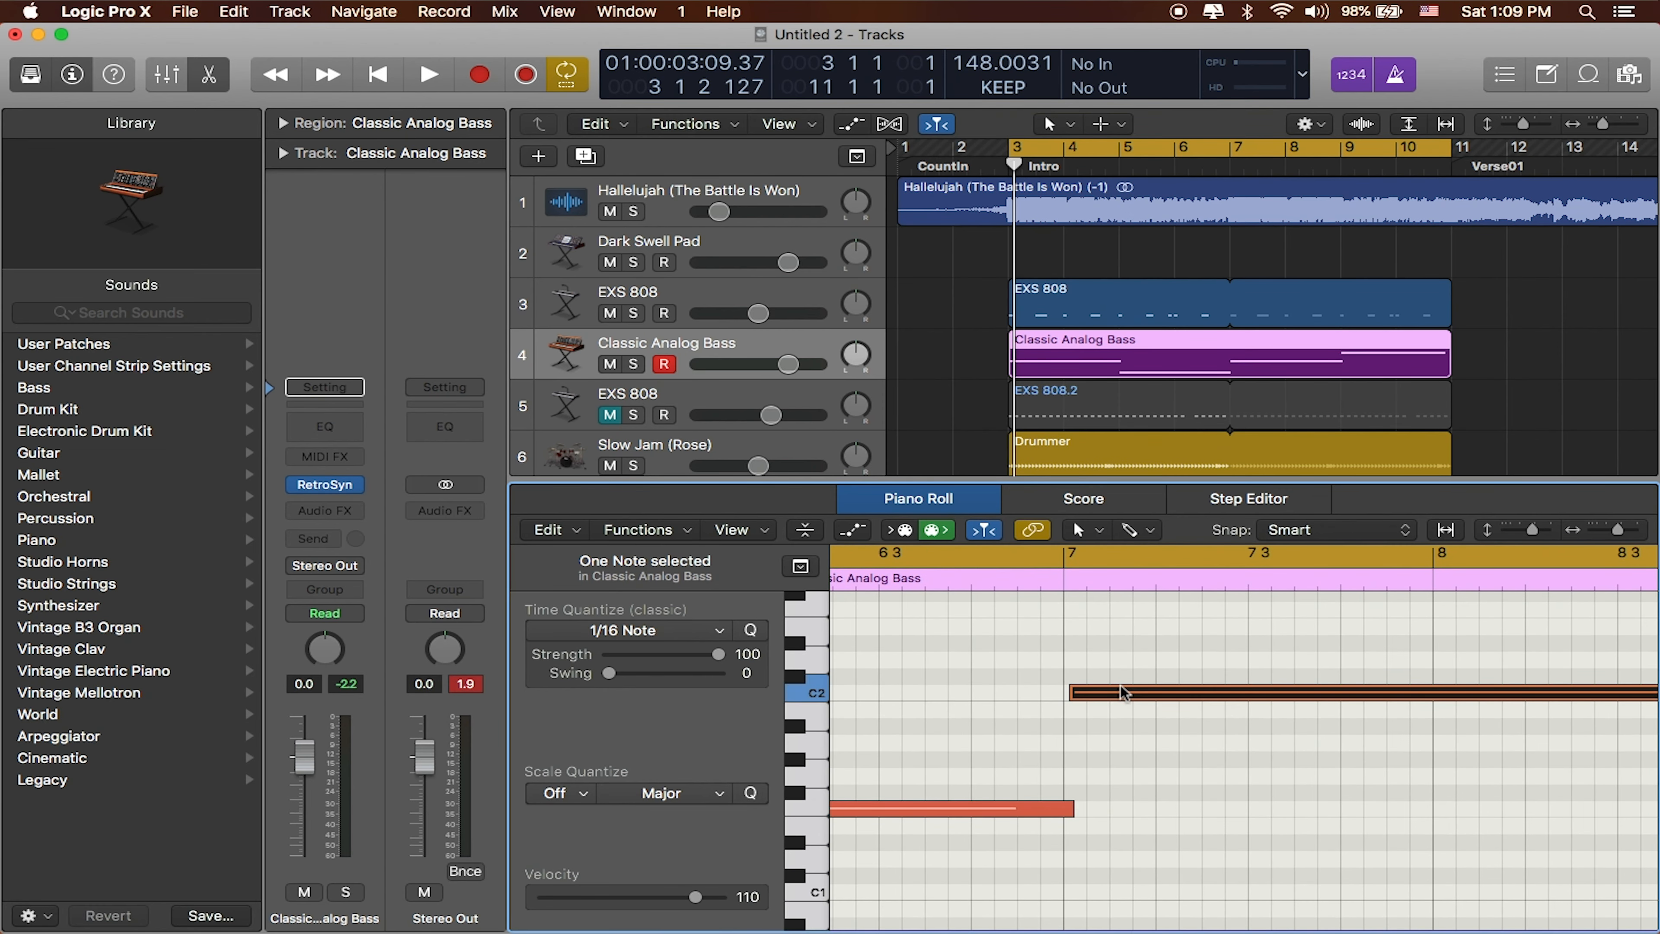
scroll(1137, 700, "right", 10)
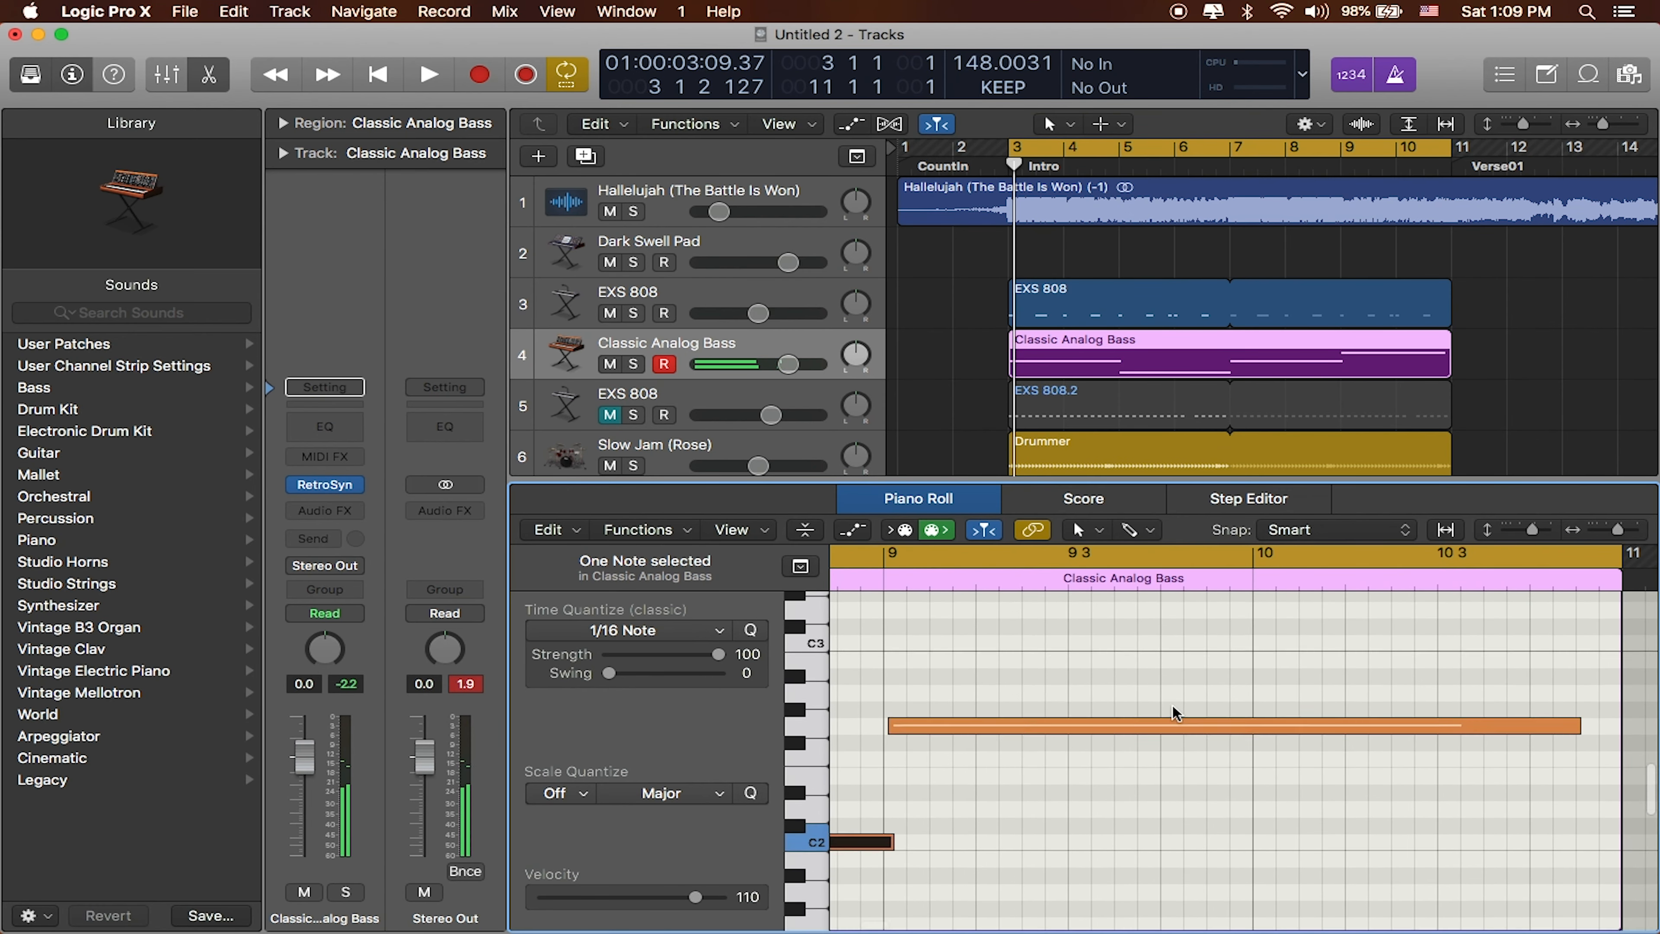
left_click(948, 750)
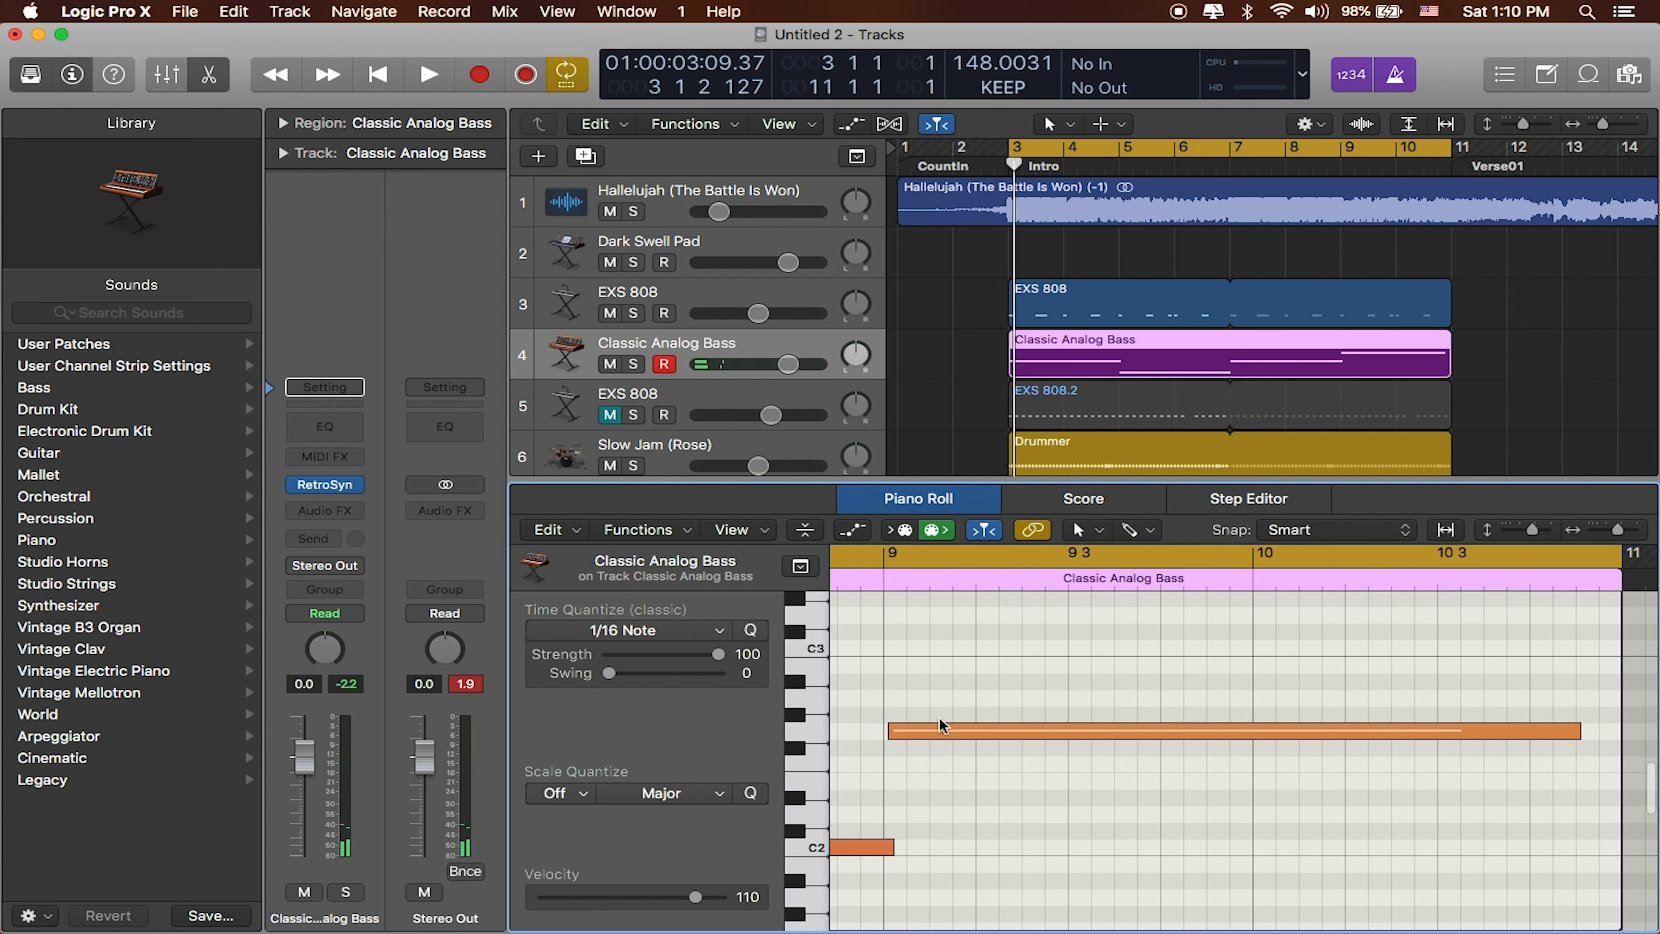
left_click(941, 729)
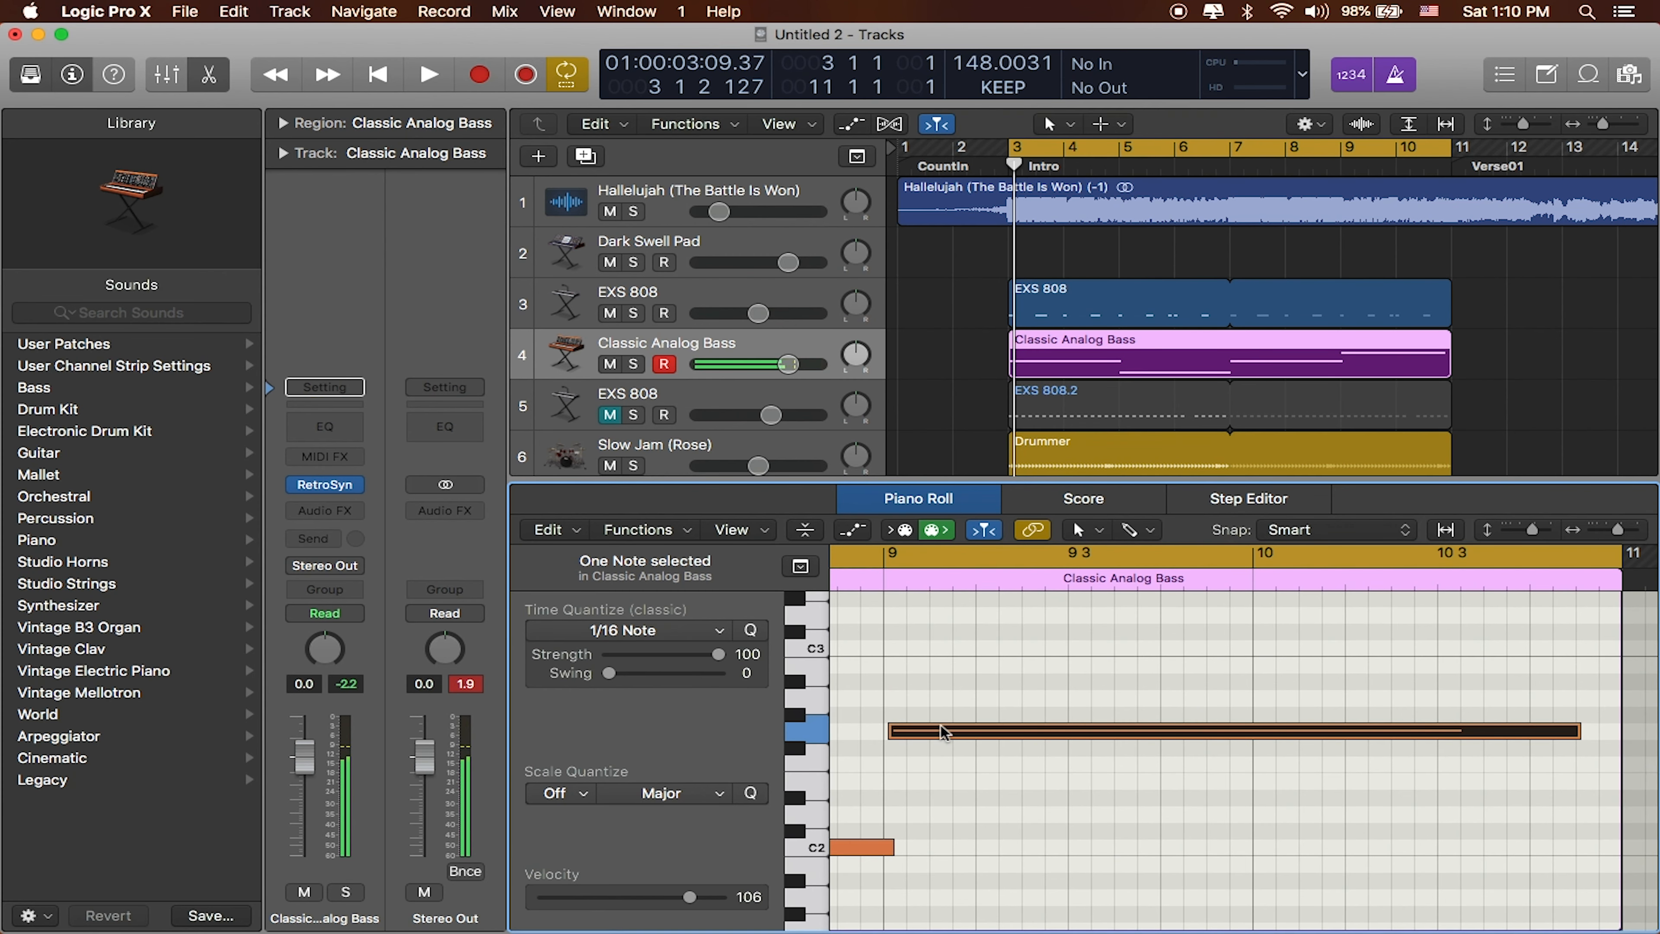
left_click_drag(941, 736, 941, 770)
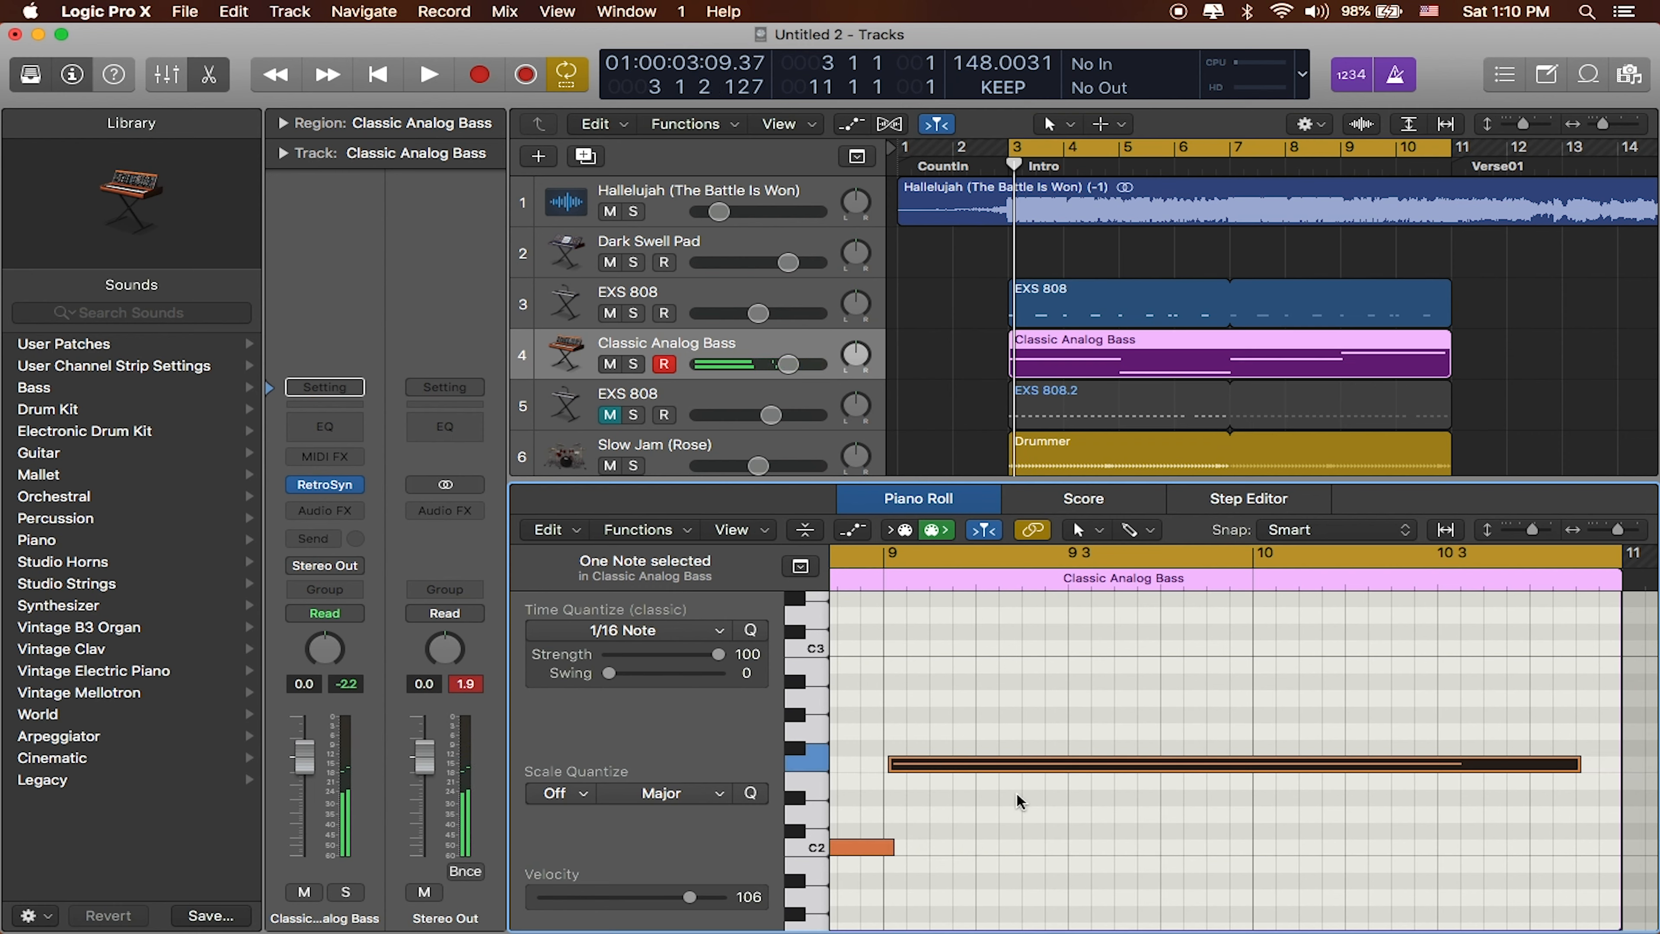
- Quantize all notes in the bass region to 1/16 Note and close the Piano Roll
scroll(1019, 801, "left", 10)
key("super+a")
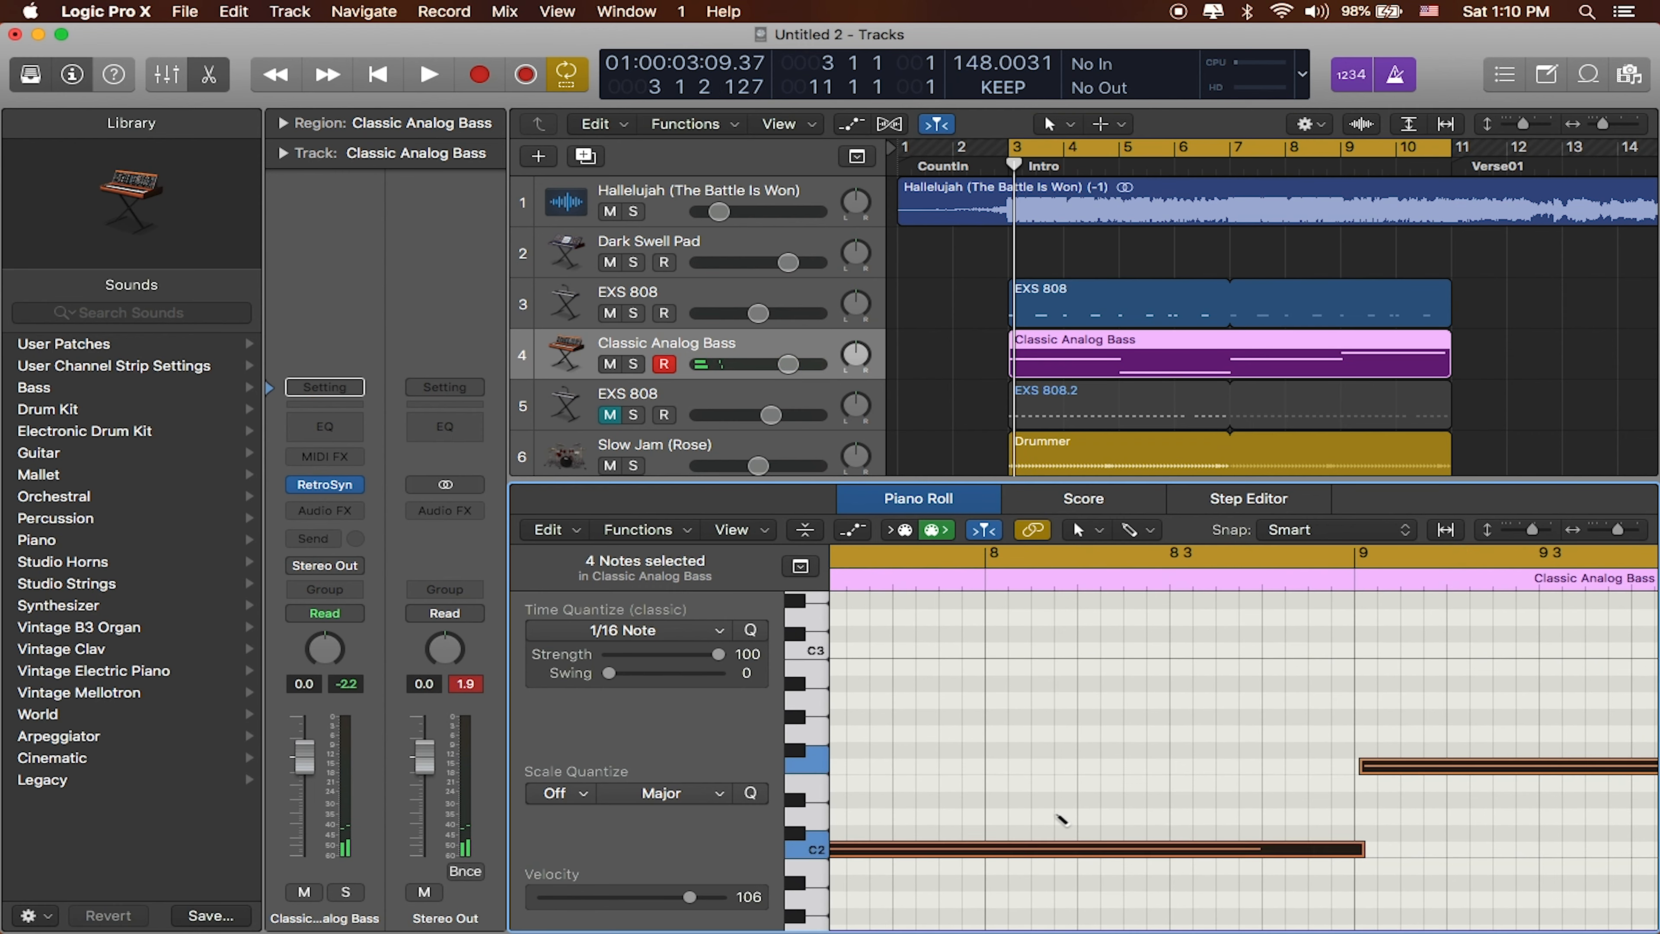
scroll(1058, 819, "left", 5)
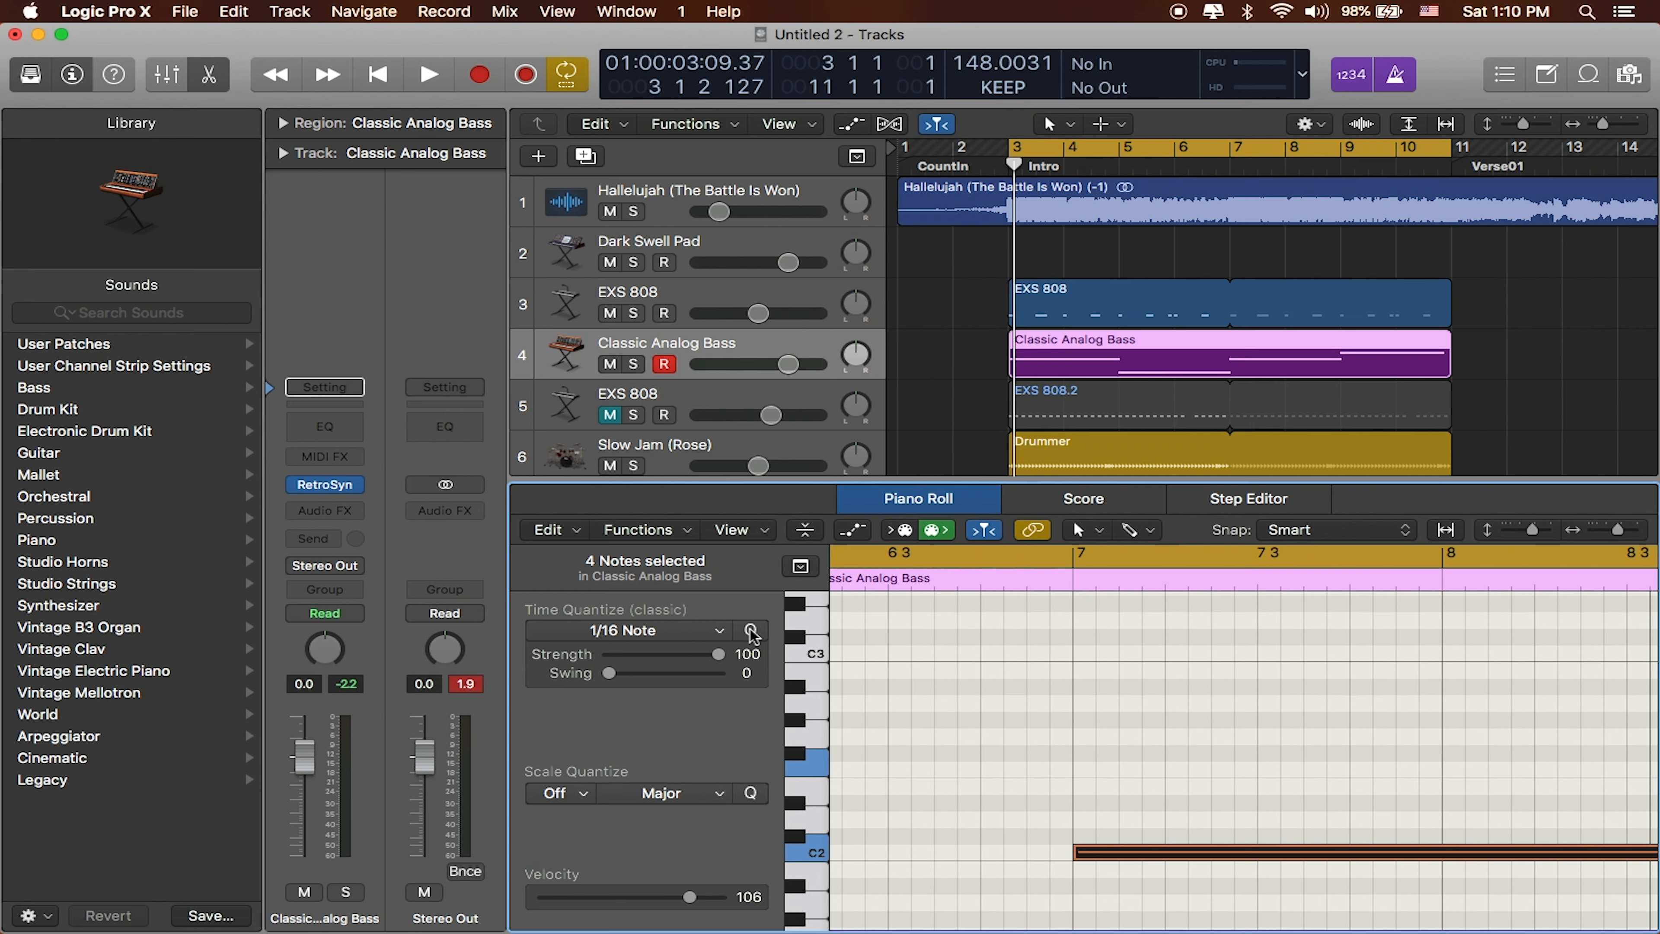
scroll(1429, 830, "right", 10)
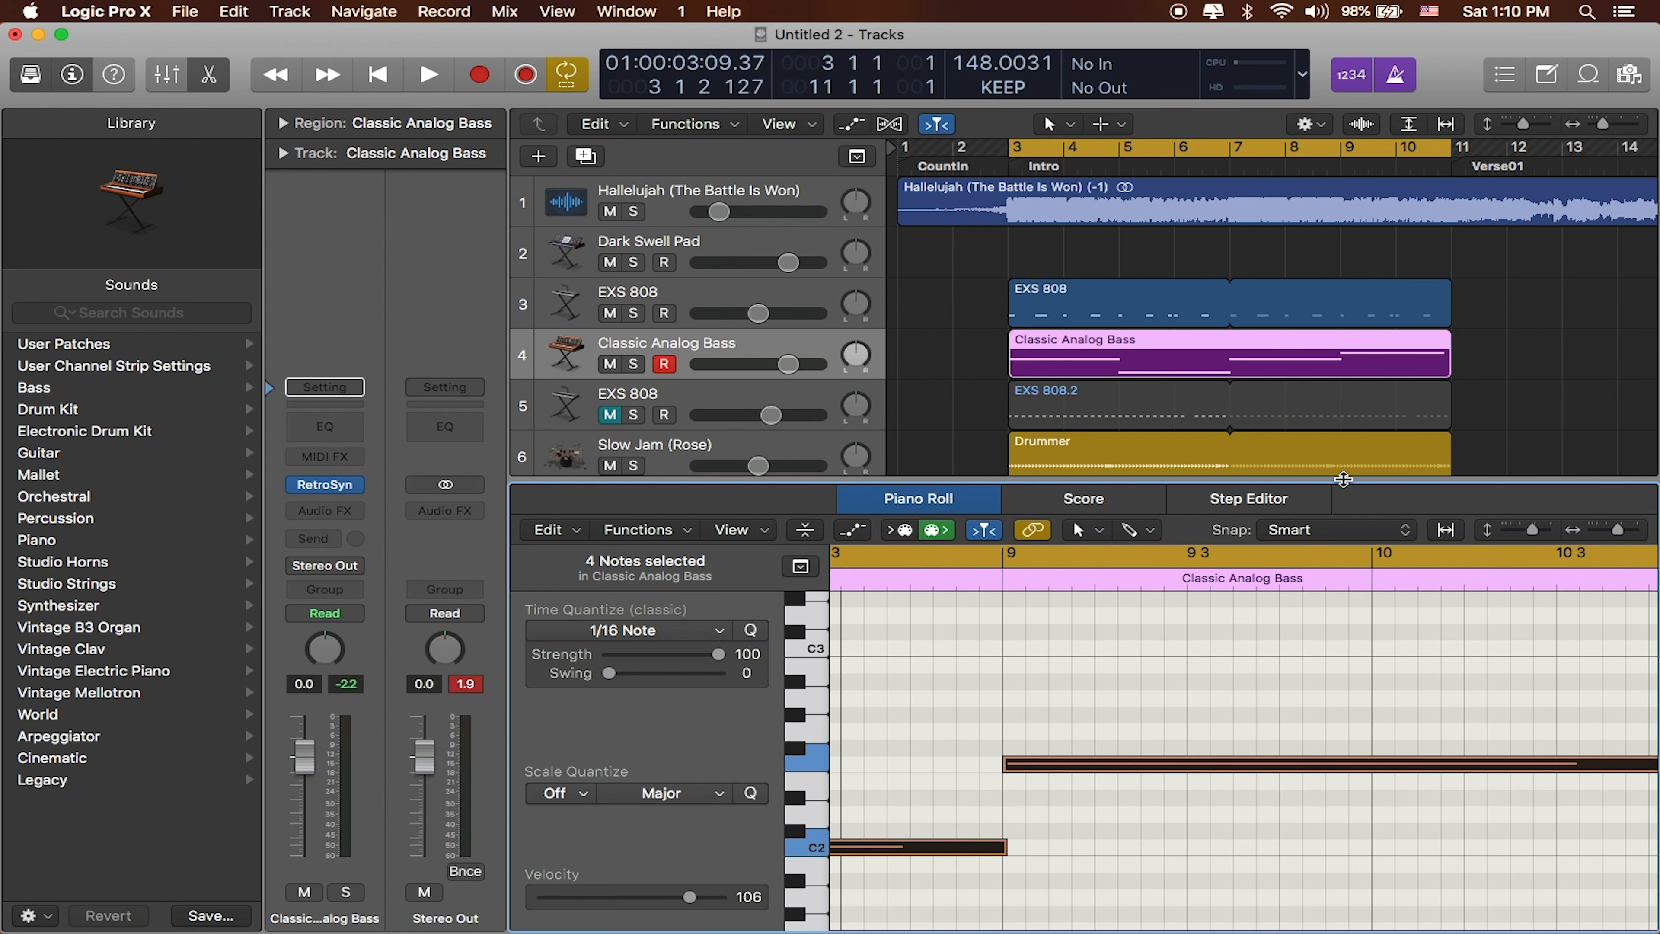
key("e")
- Play the Intro and lower the Classic Analog Bass track's volume to -4.2 dB
key("space")
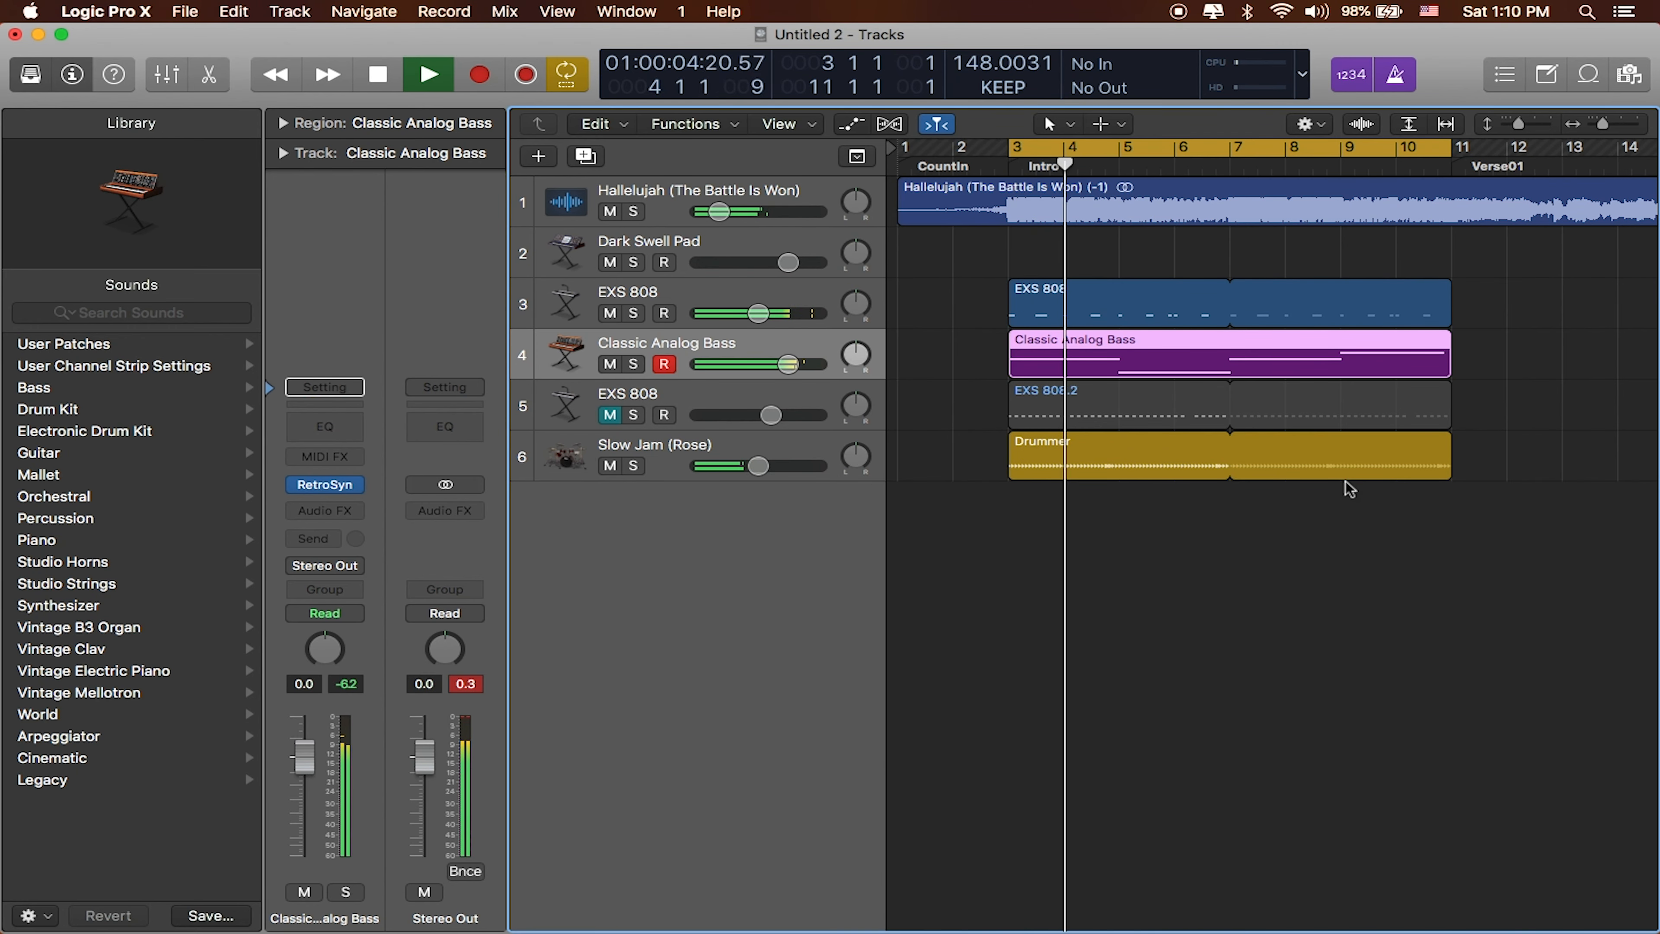
left_click_drag(789, 365, 742, 376)
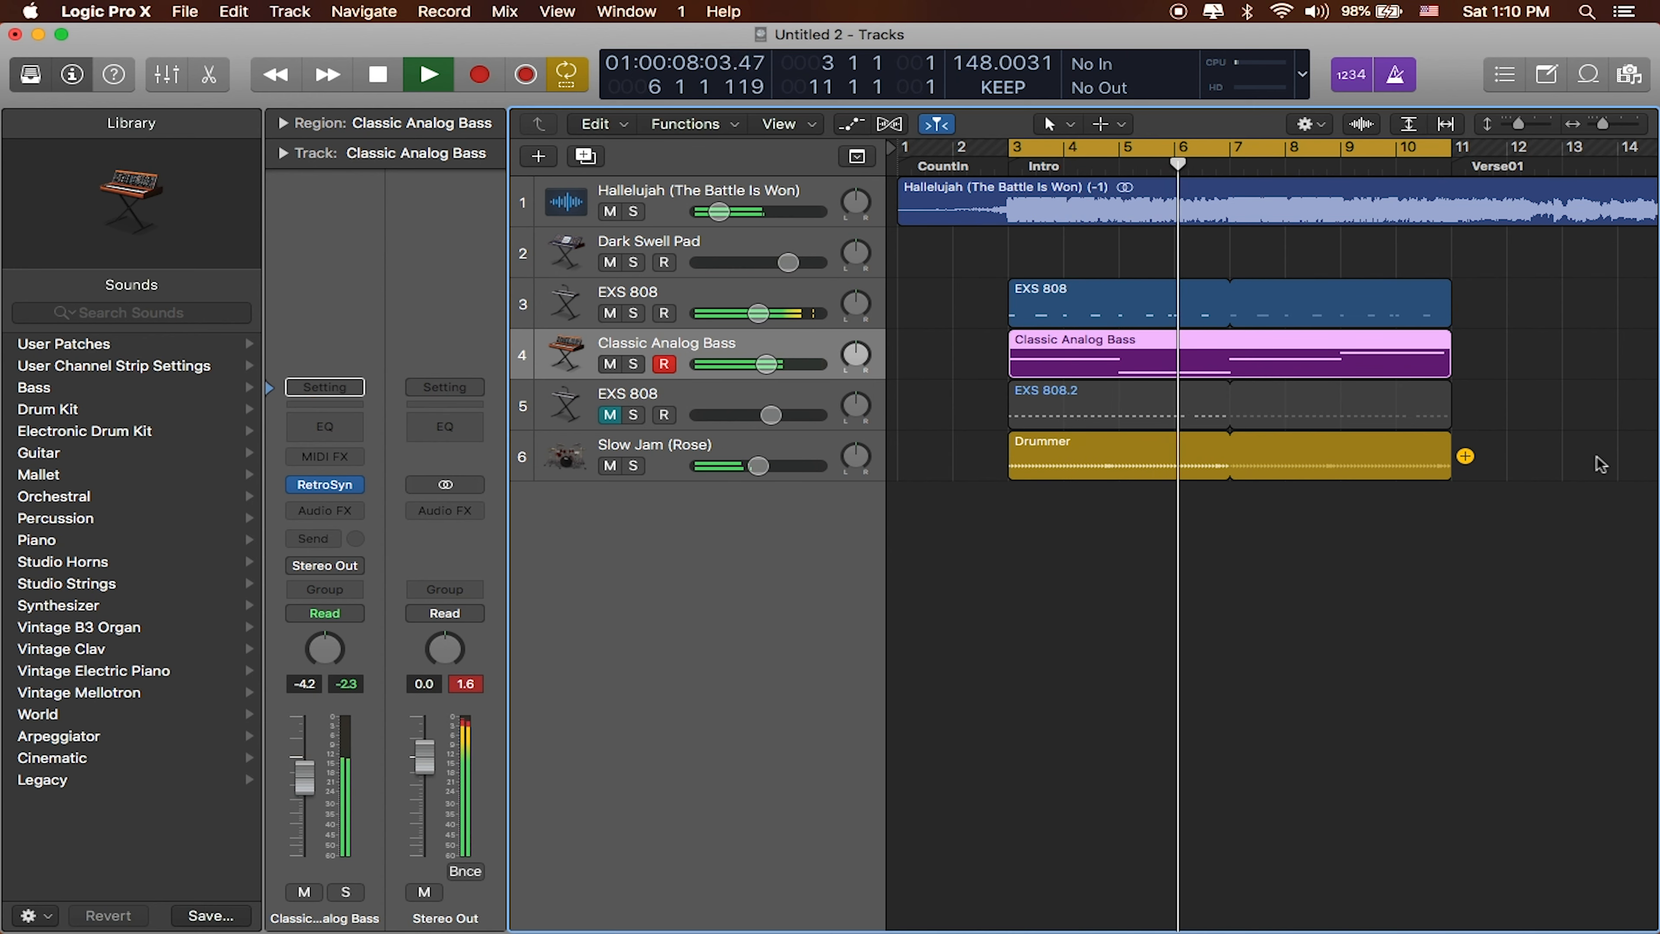
key("space")
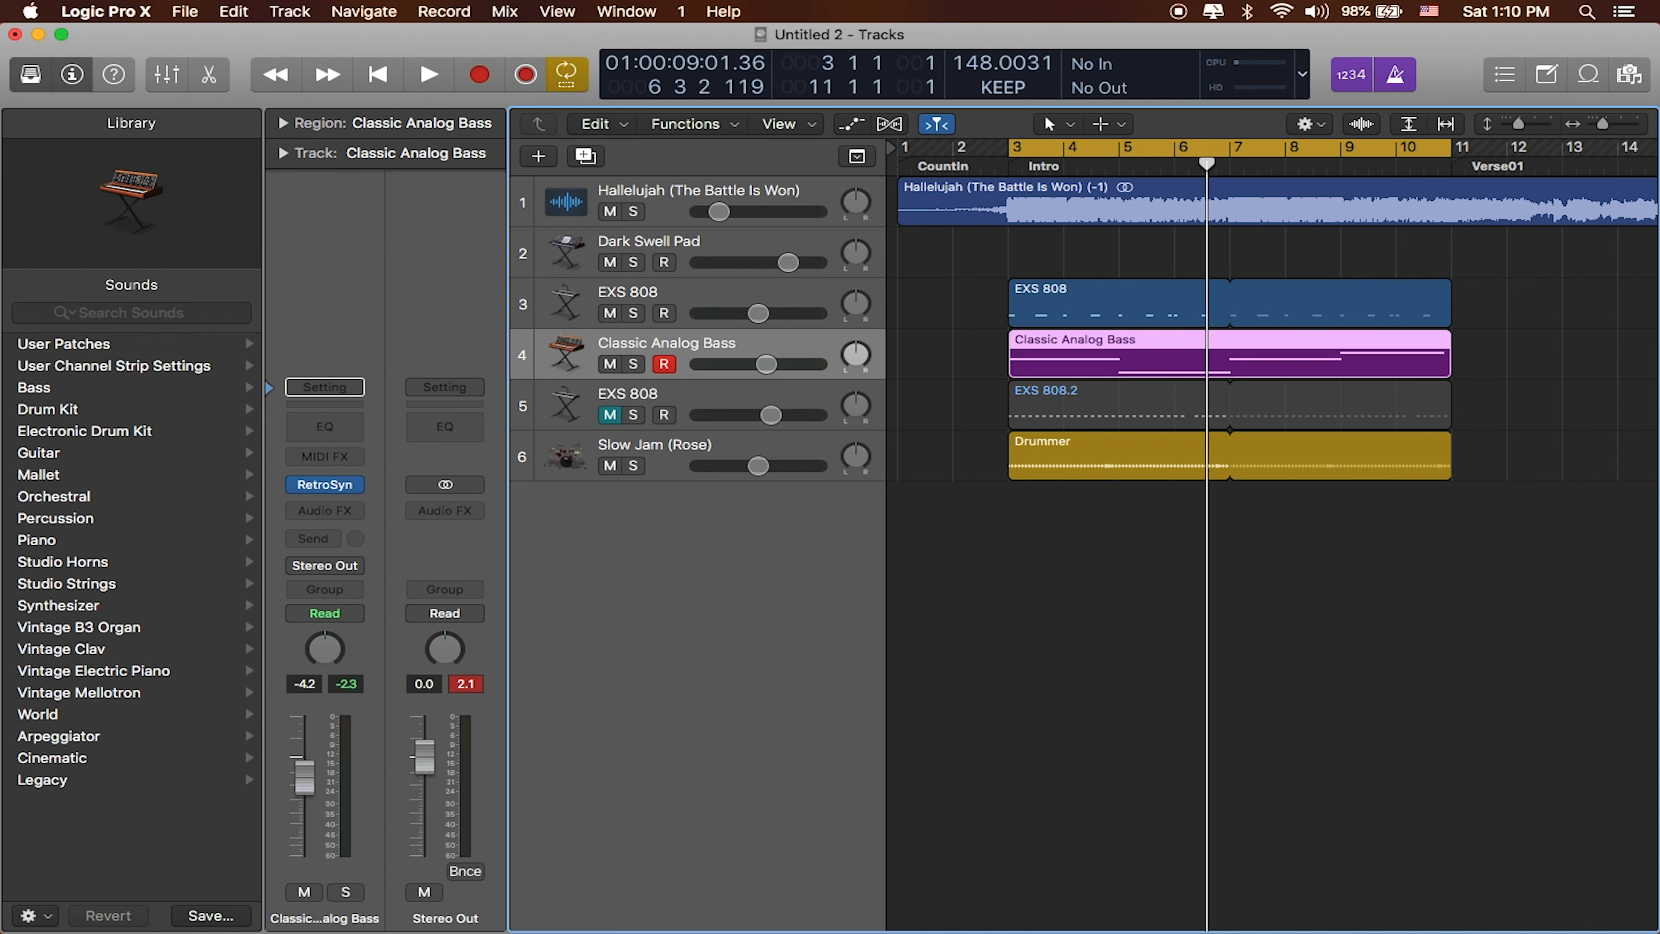
- Create one new software instrument track that uses the Sculpture (Modeling Synth) instrument in stereo
key("alt+super+n")
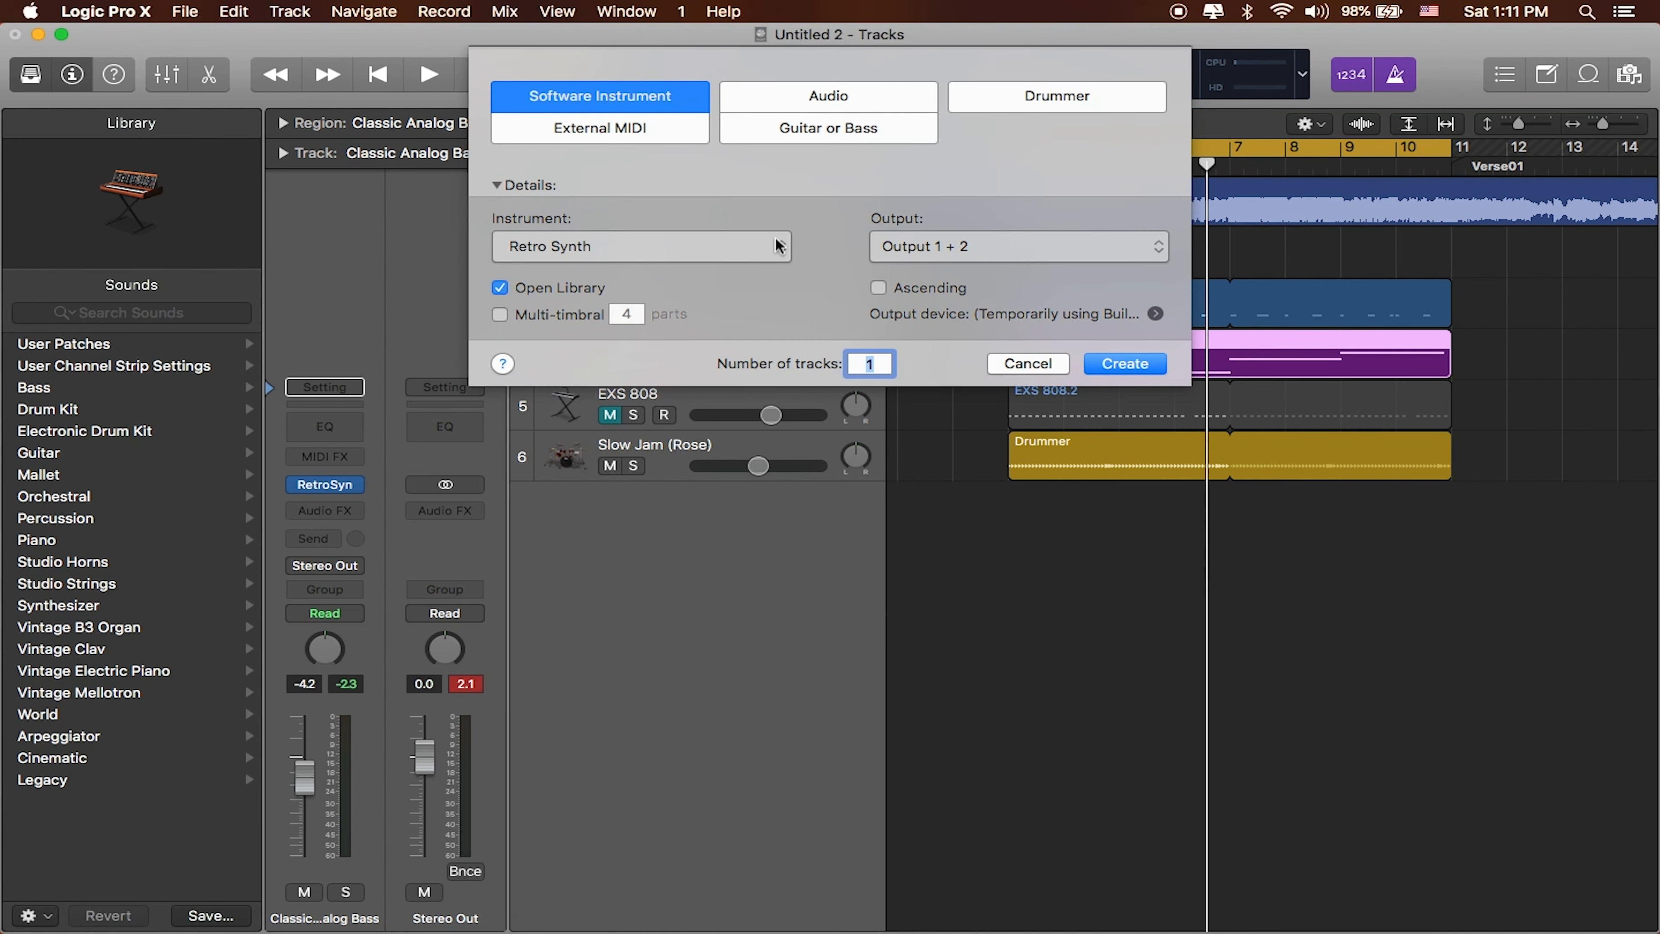
left_click(782, 257)
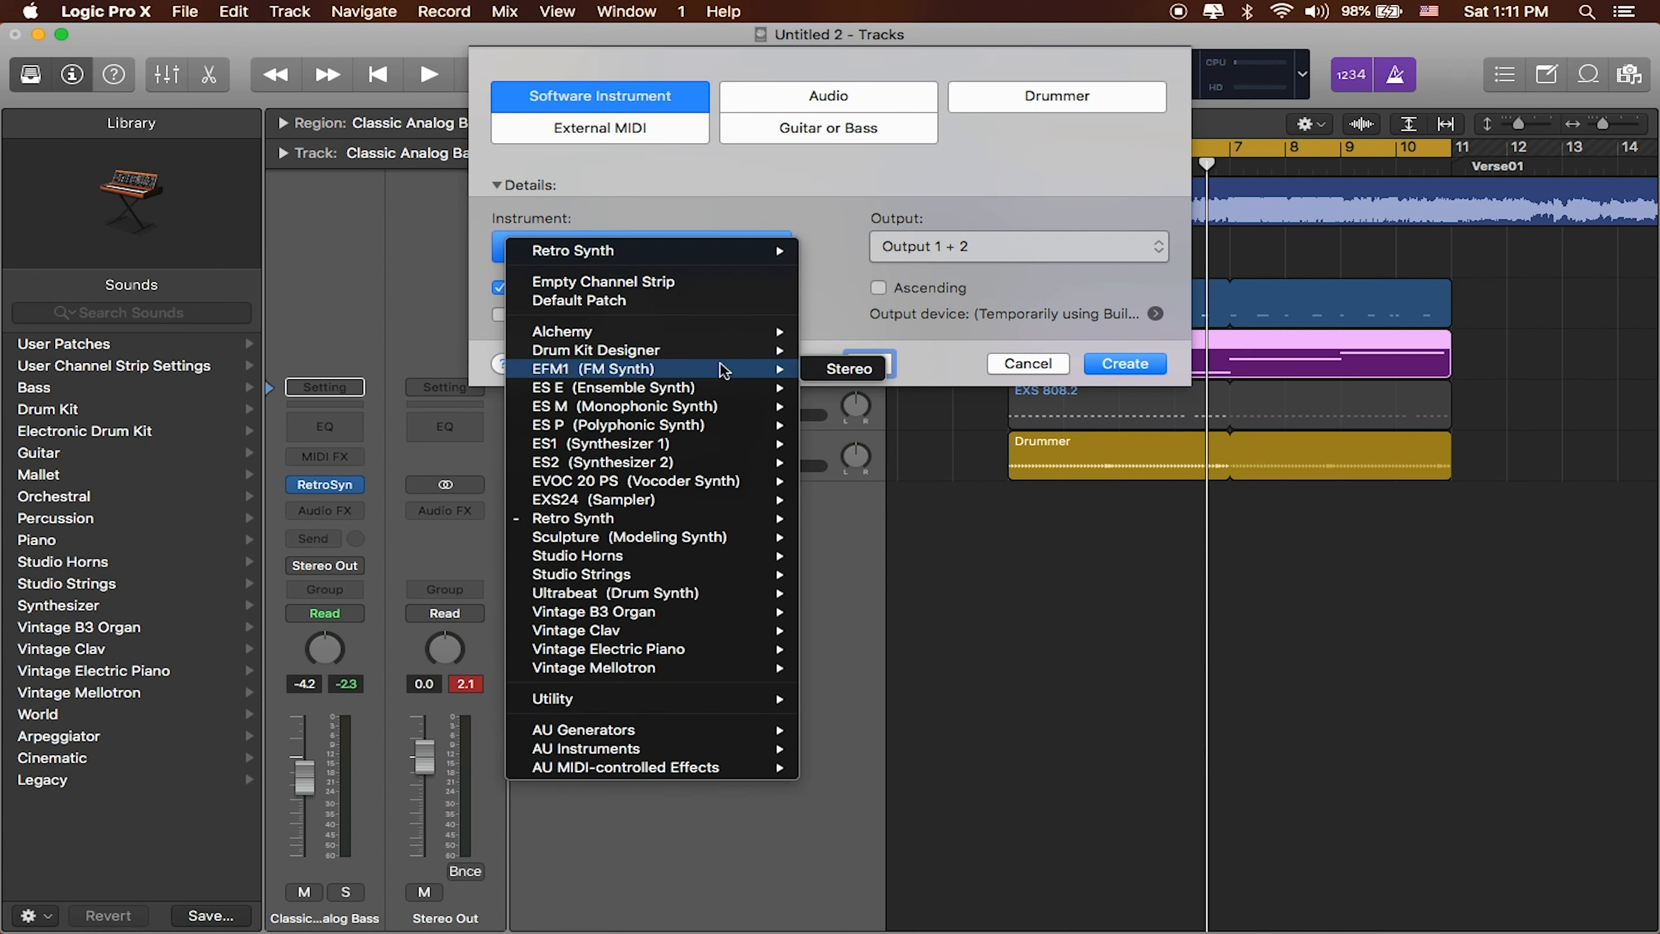
mouse_move(736, 451)
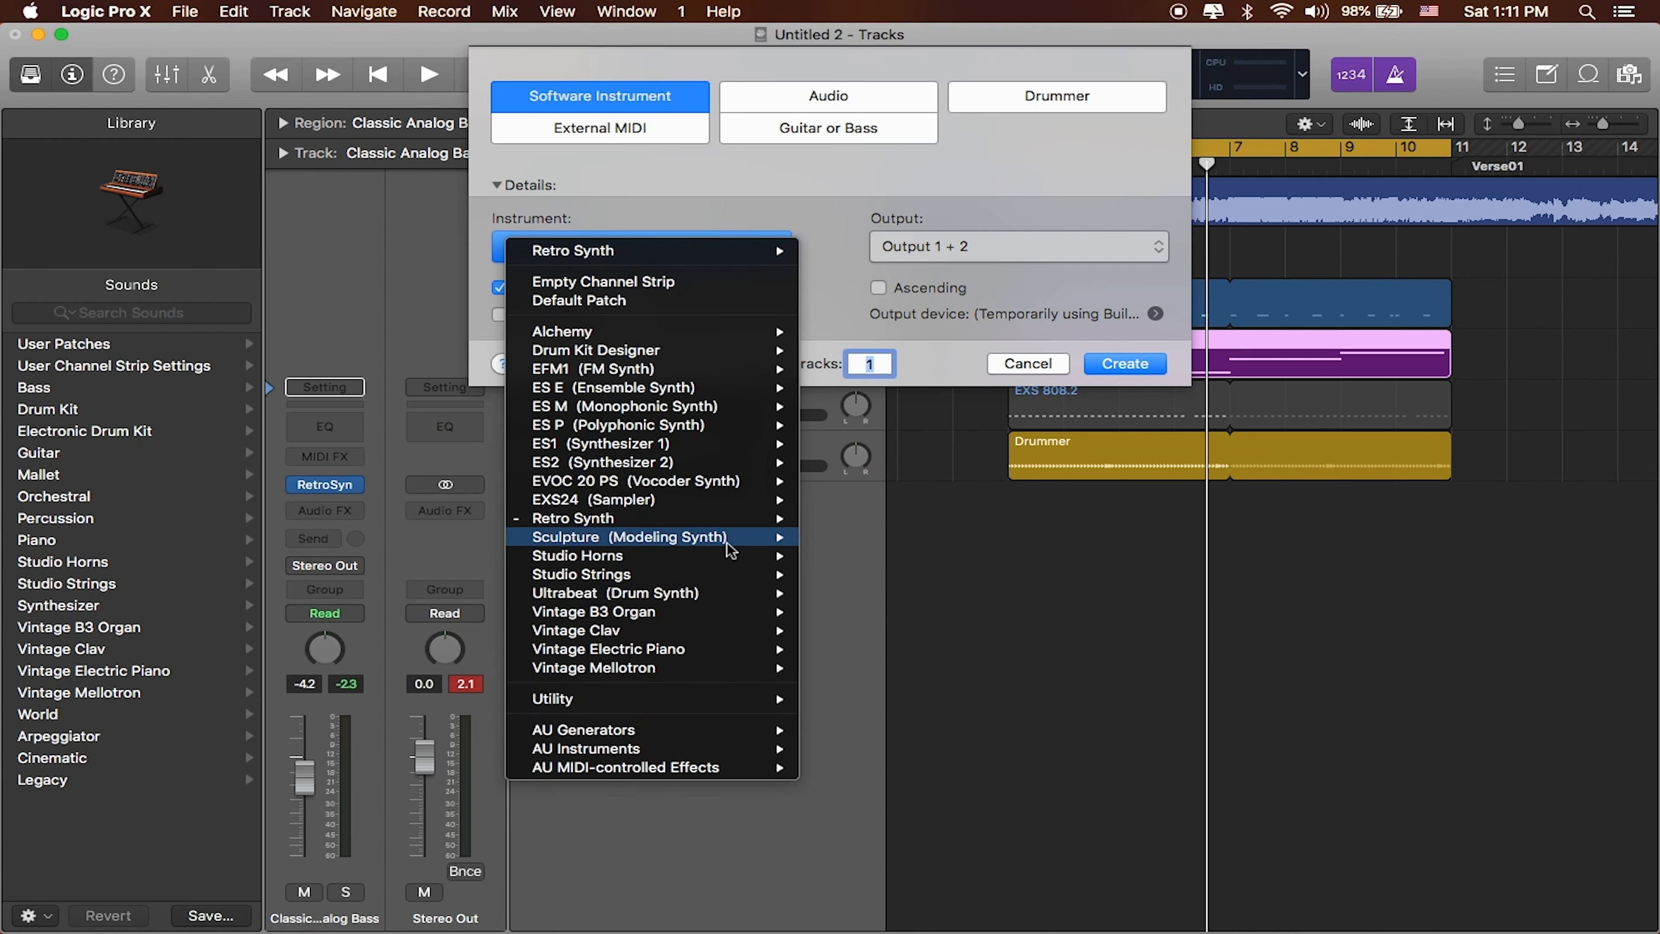
mouse_move(725, 534)
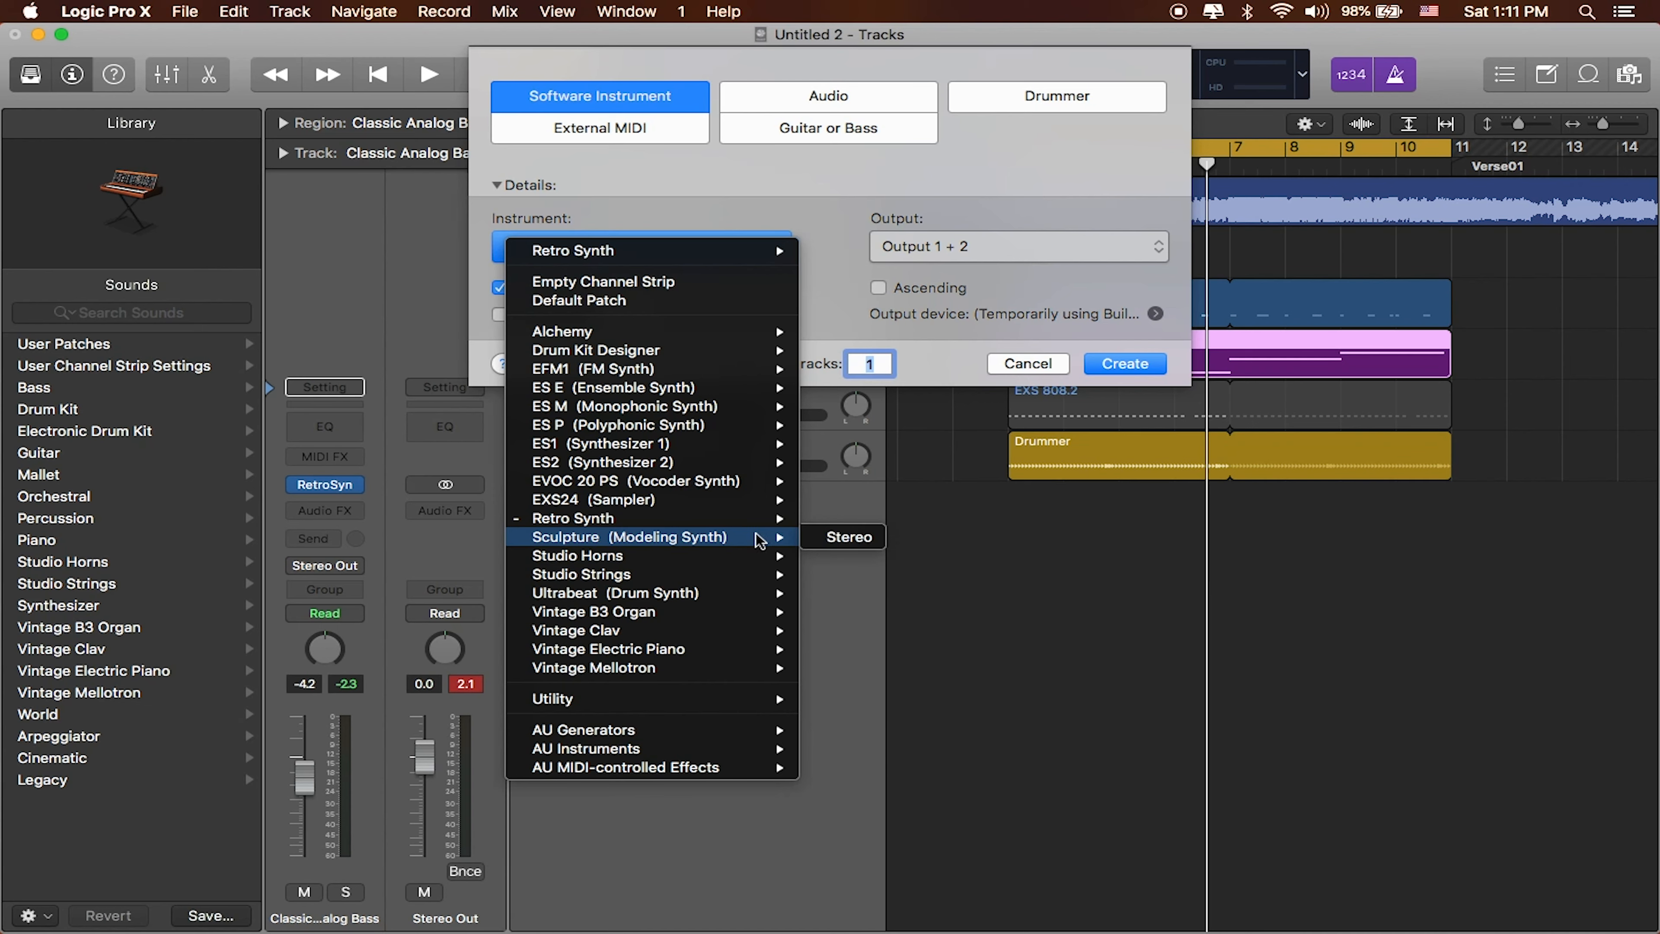
left_click(842, 544)
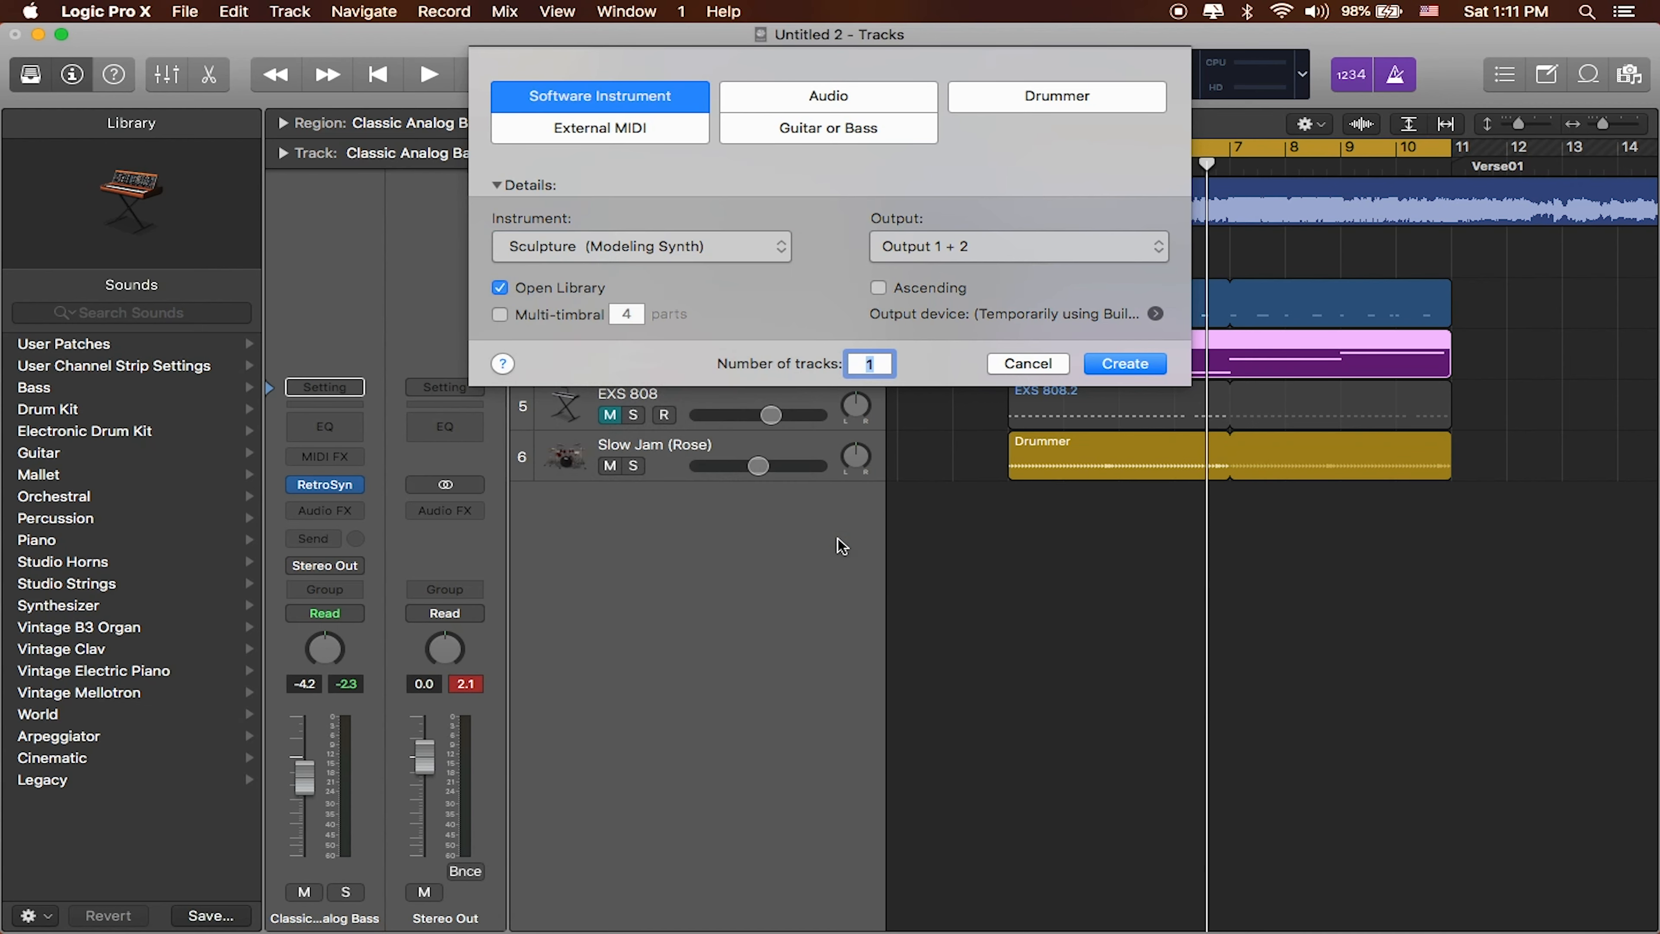
left_click(1125, 363)
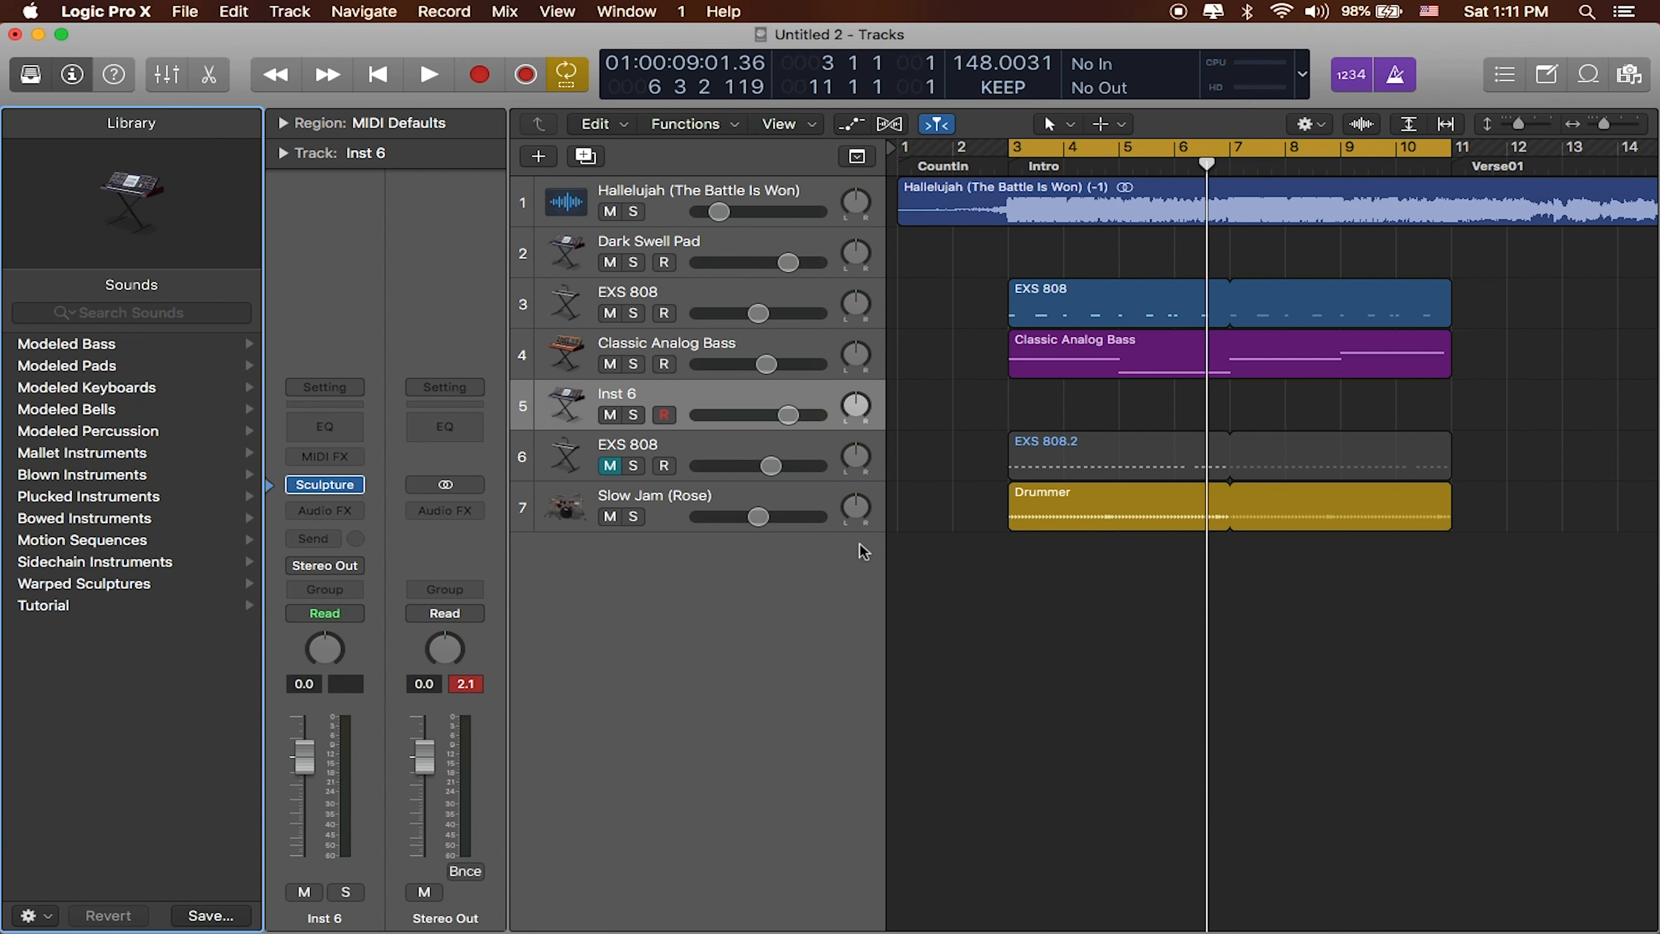
- Open the Sculpture instrument on the new track, look over its factory default sound controls, and close its window
left_click(720, 401)
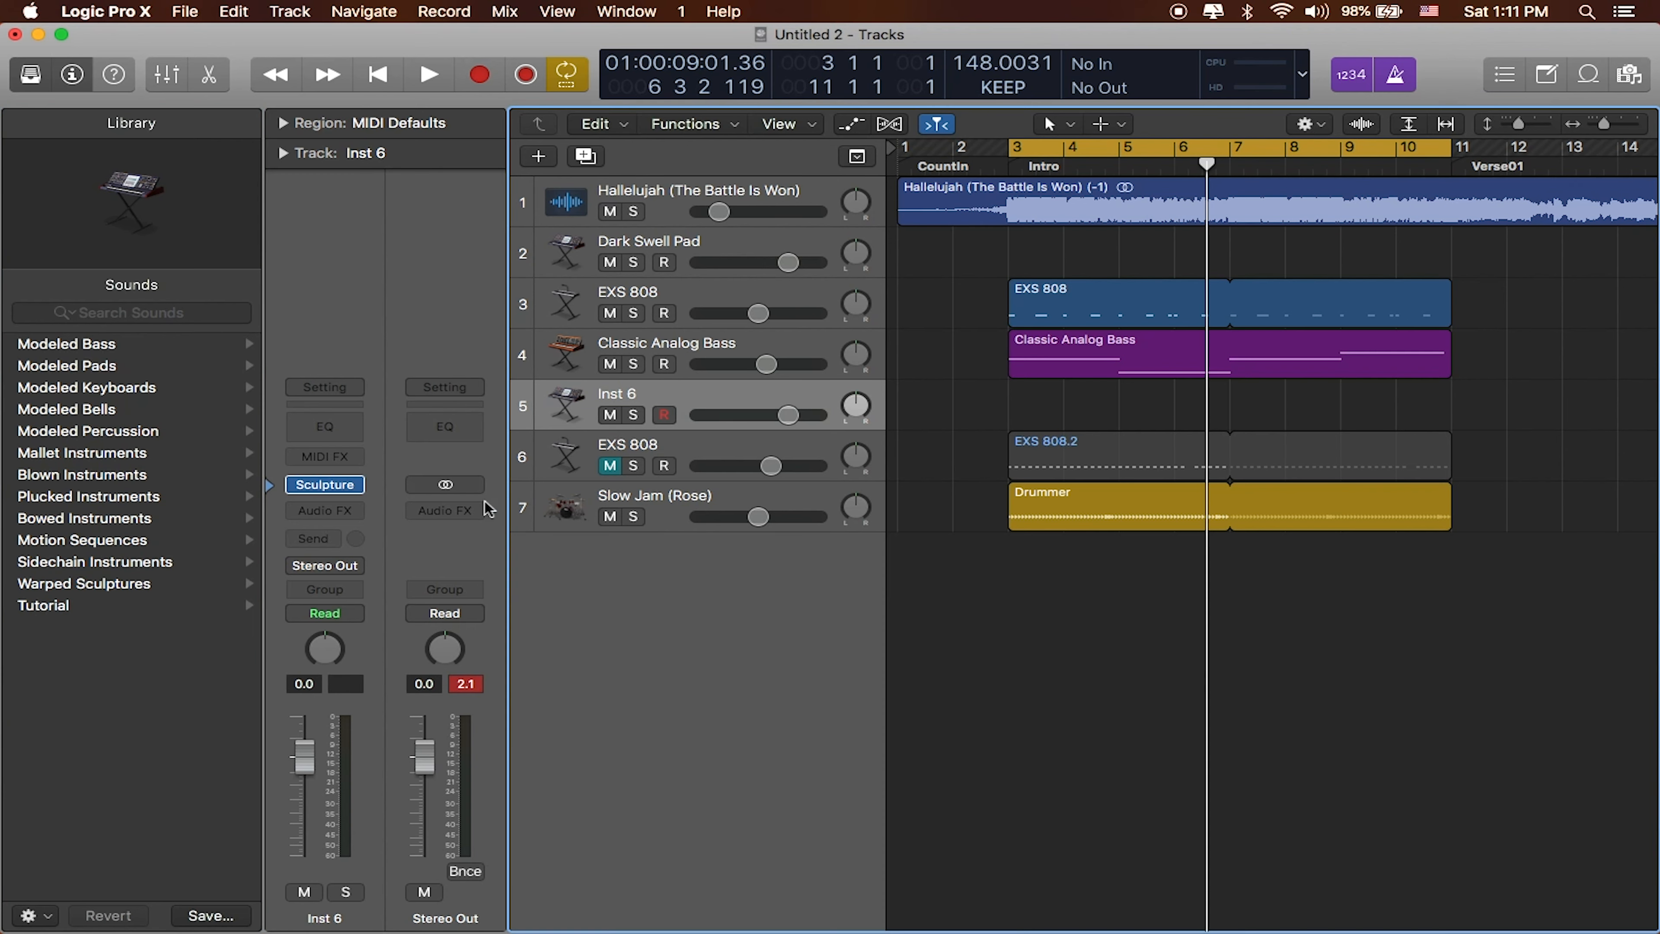
mouse_move(337, 491)
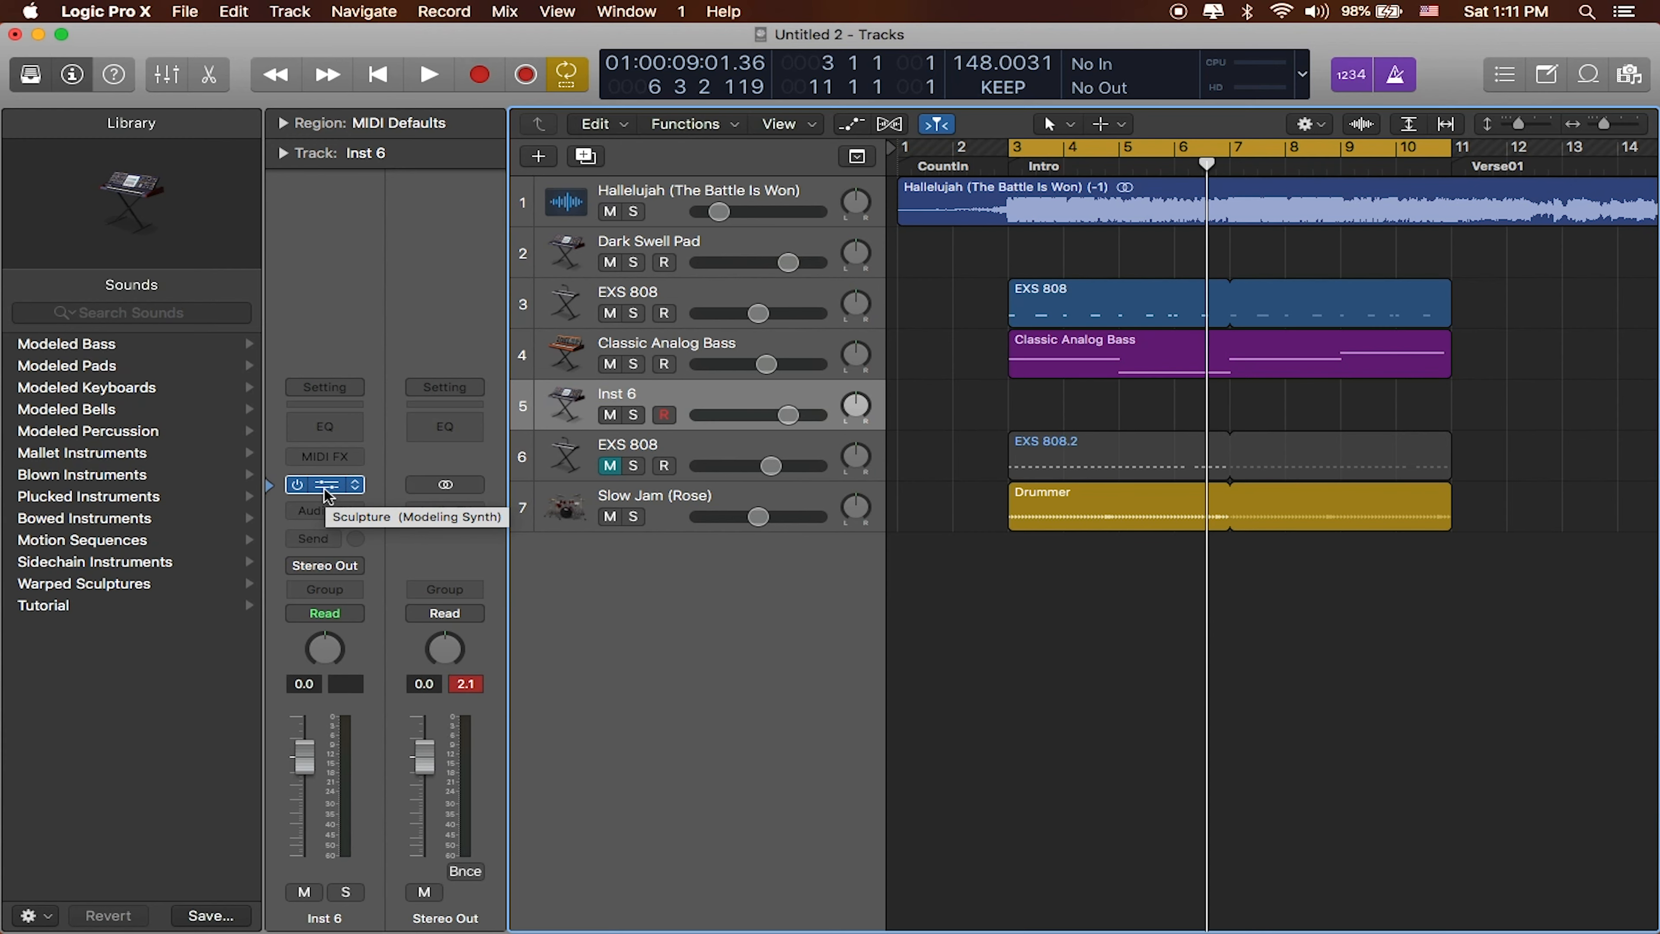
left_click(327, 487)
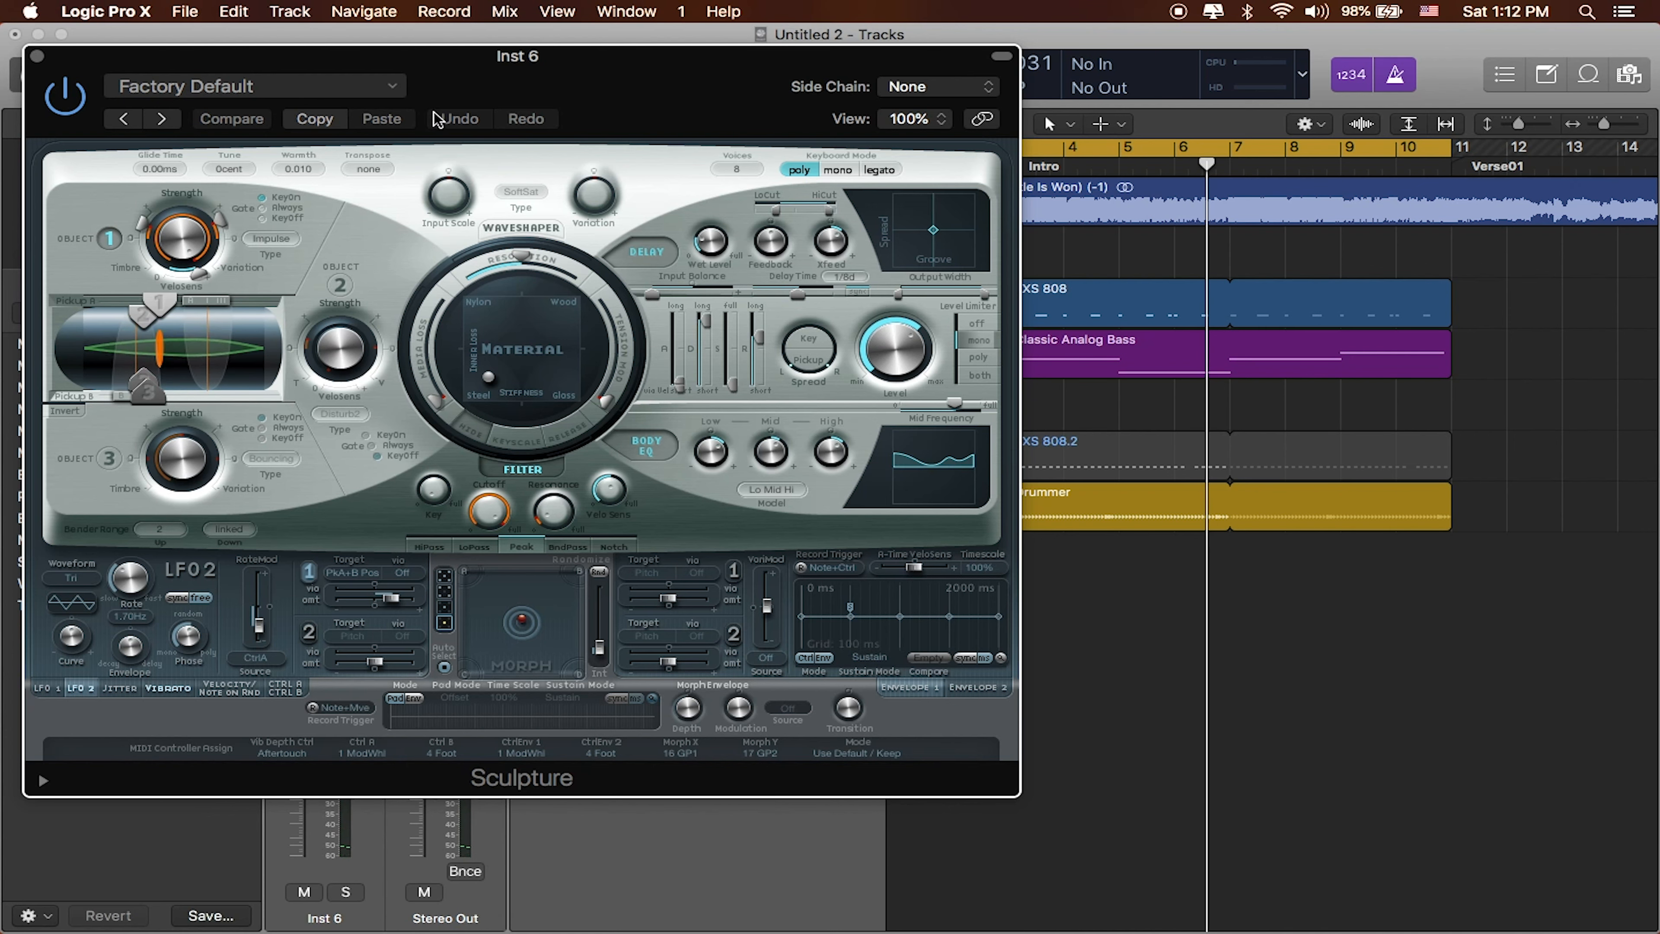
left_click_drag(603, 66, 740, 106)
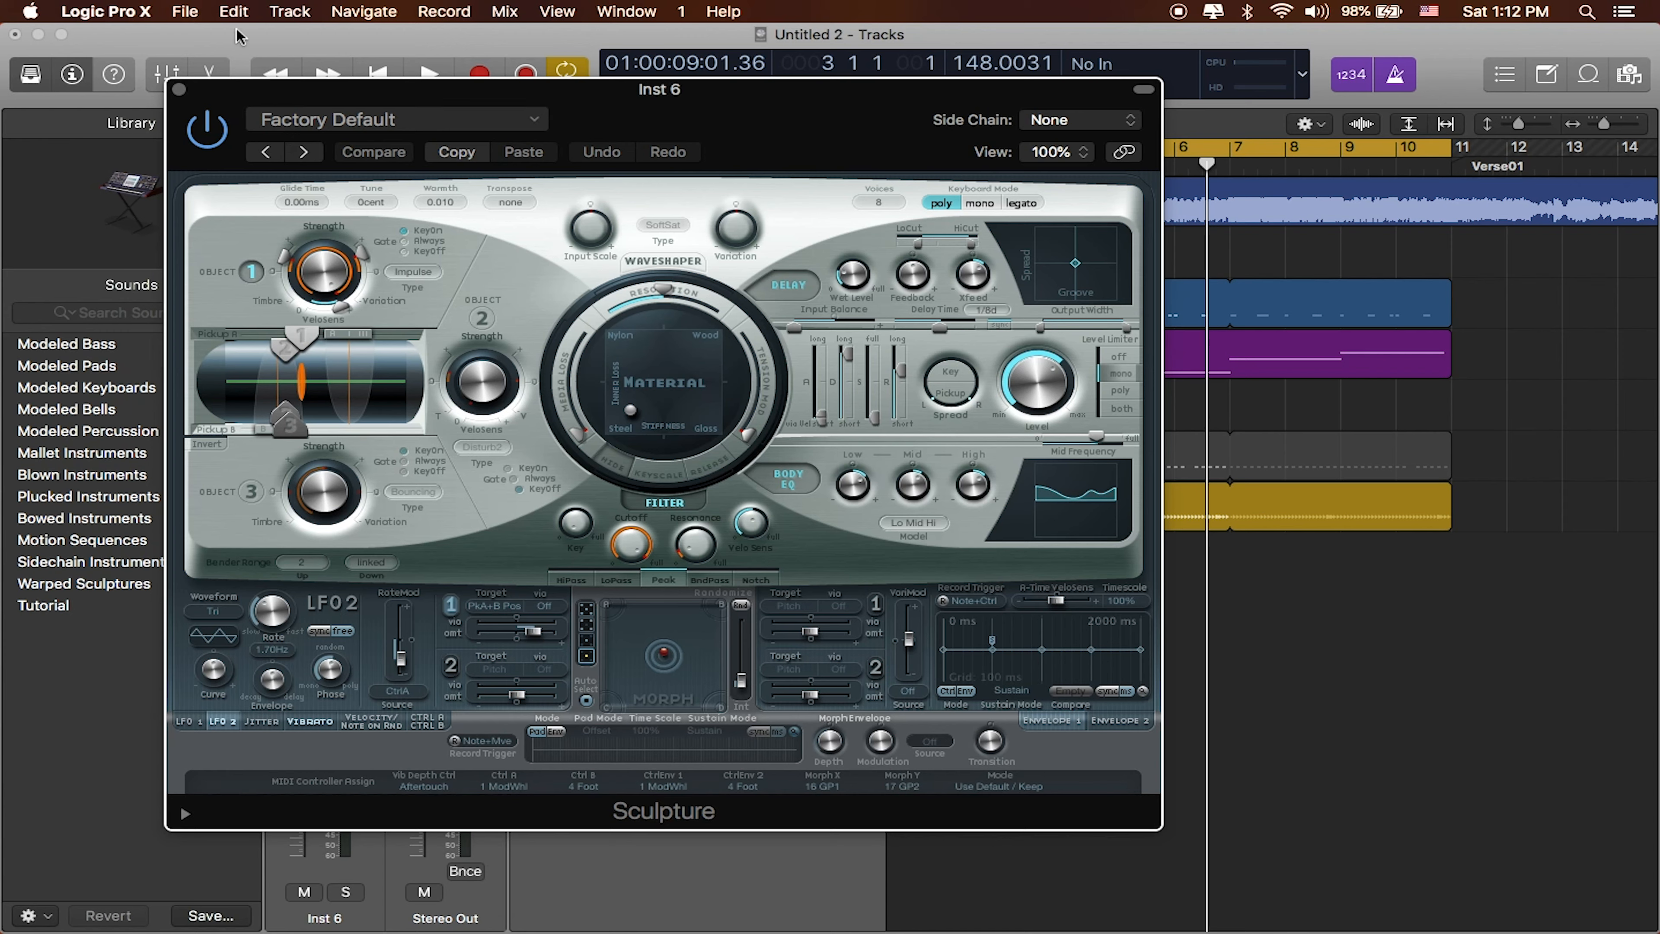
left_click(179, 89)
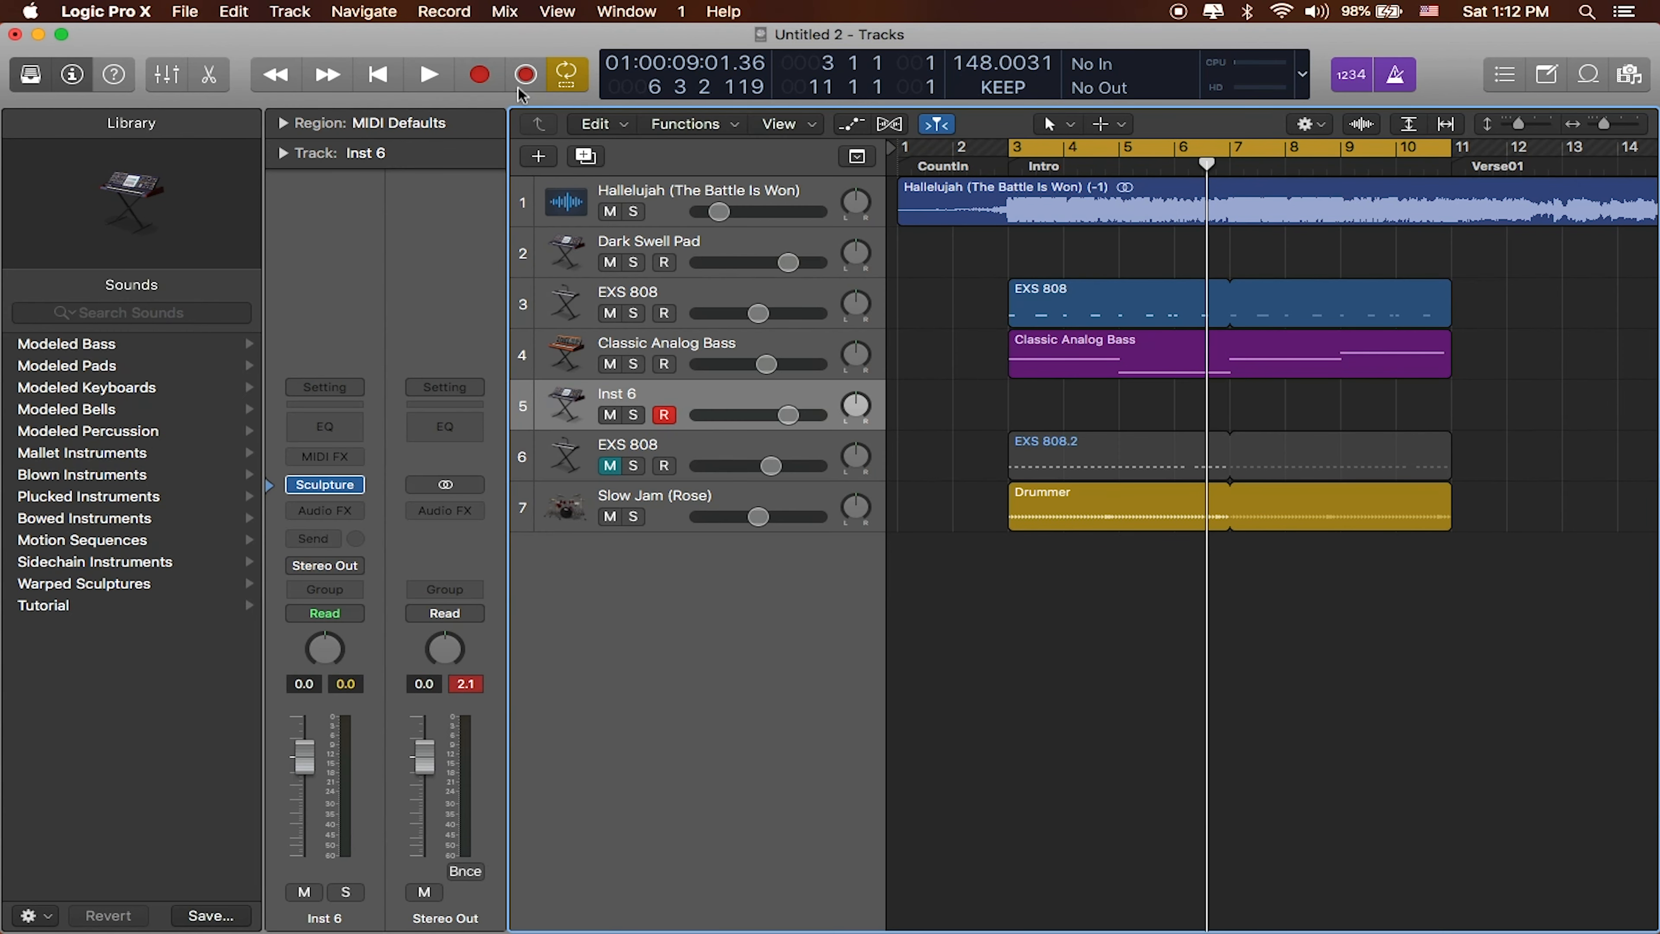
- Record a trial take on the Sculpture track across the Intro cycle range and delete the recorded region
left_click(479, 75)
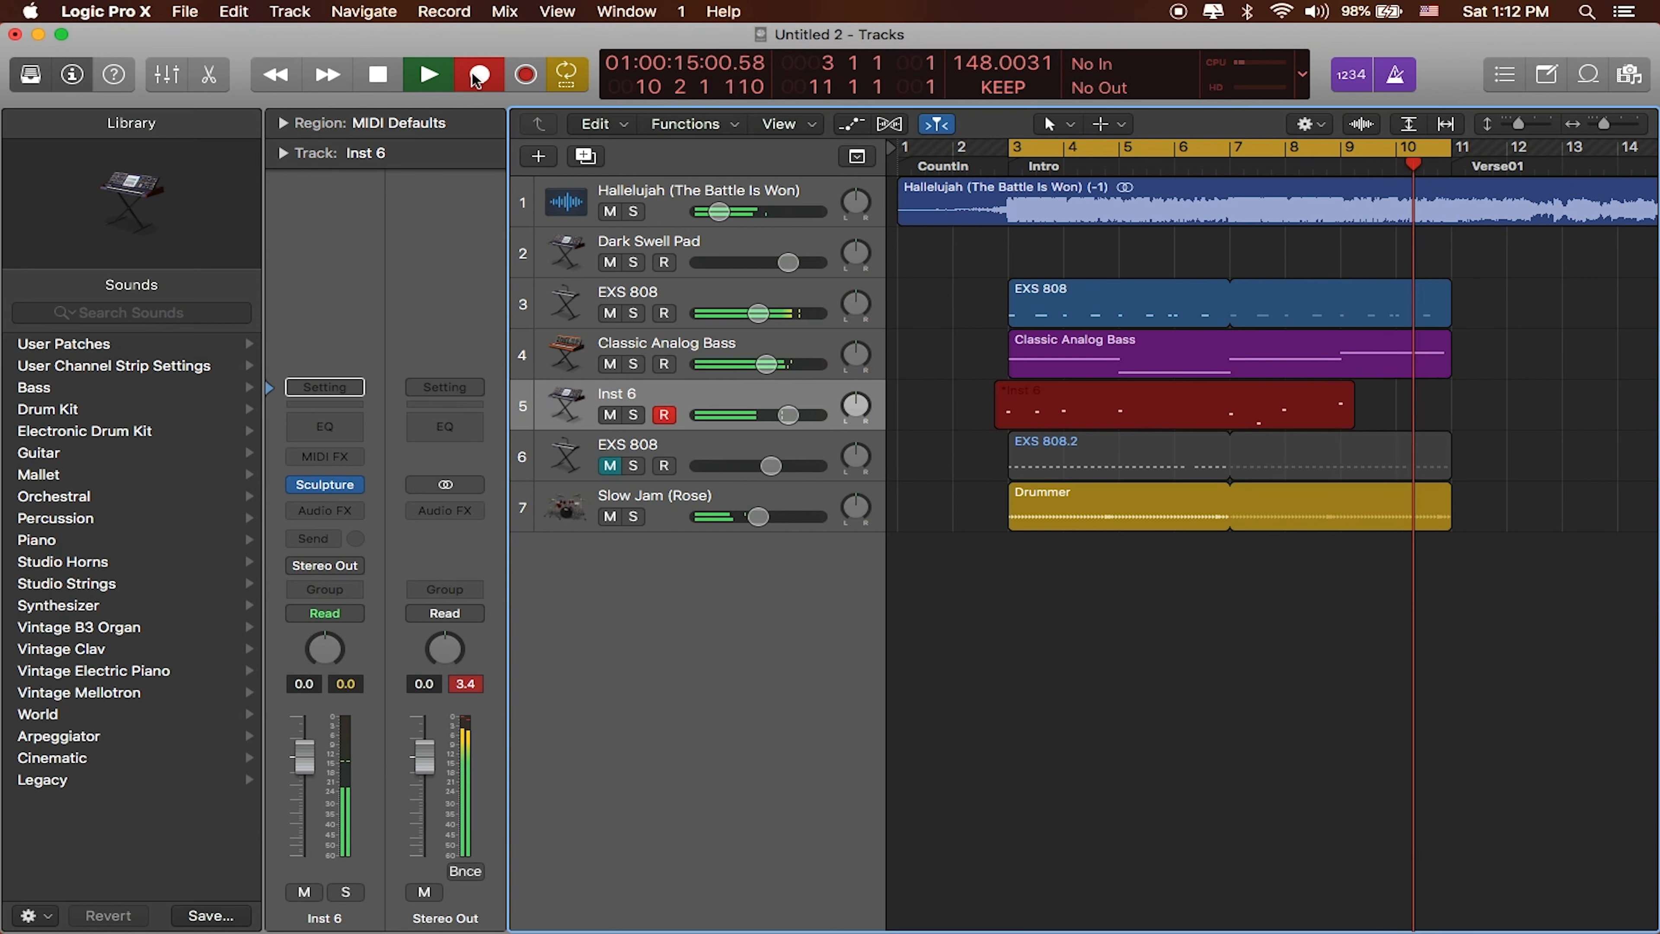
key("space")
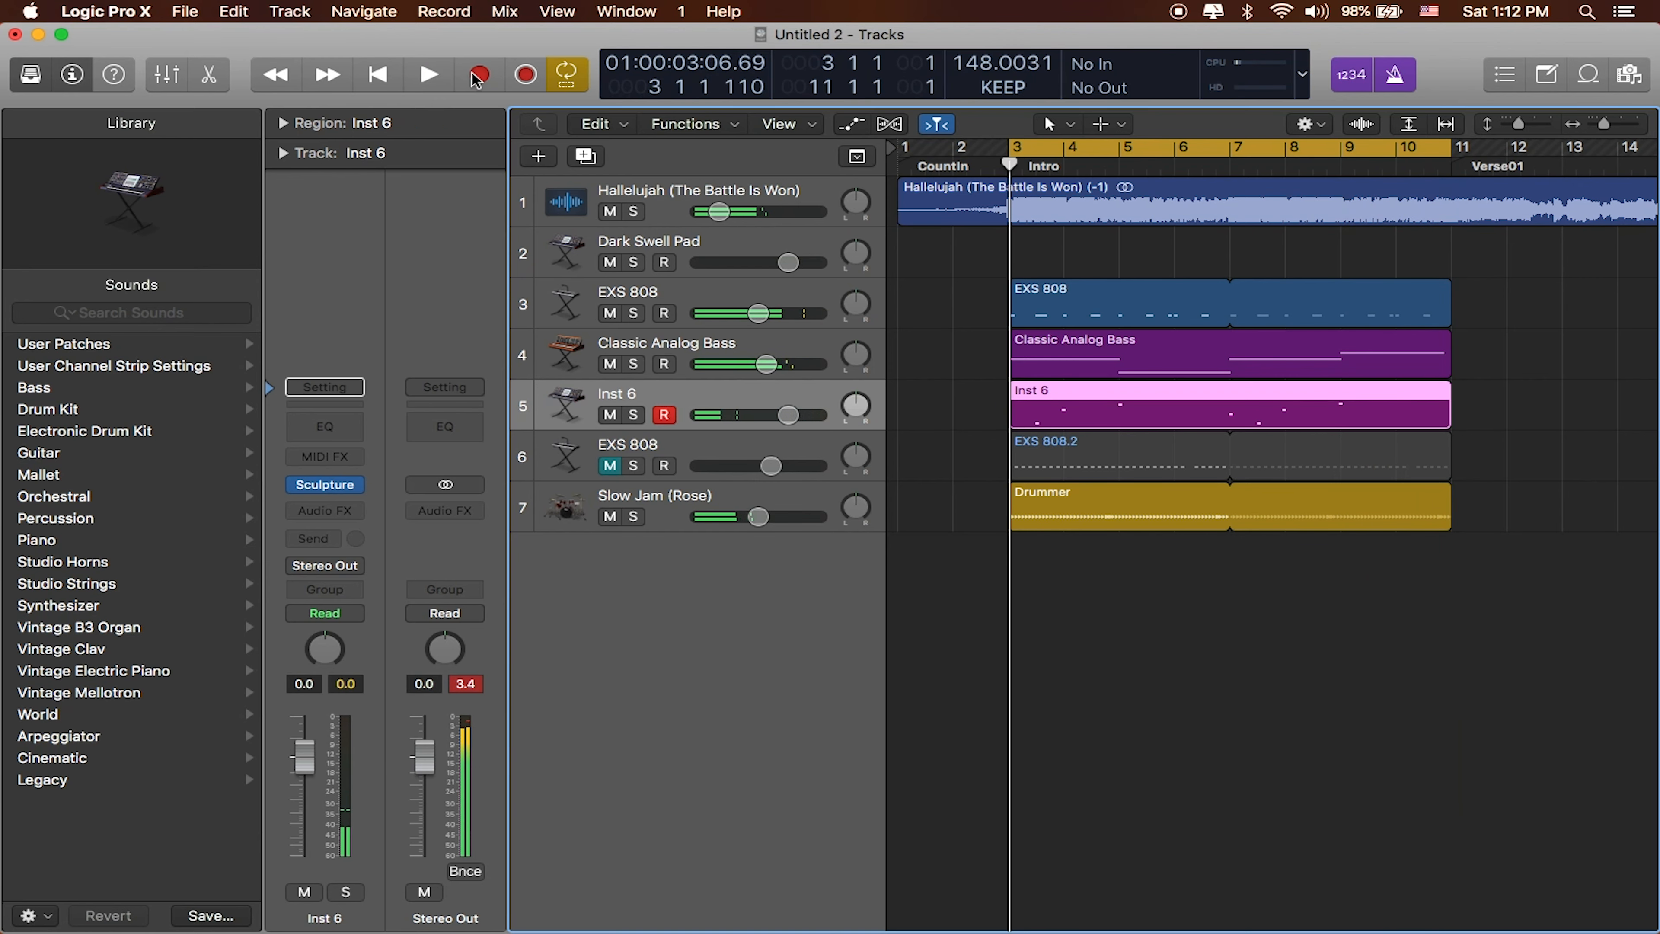
double_click(1157, 418)
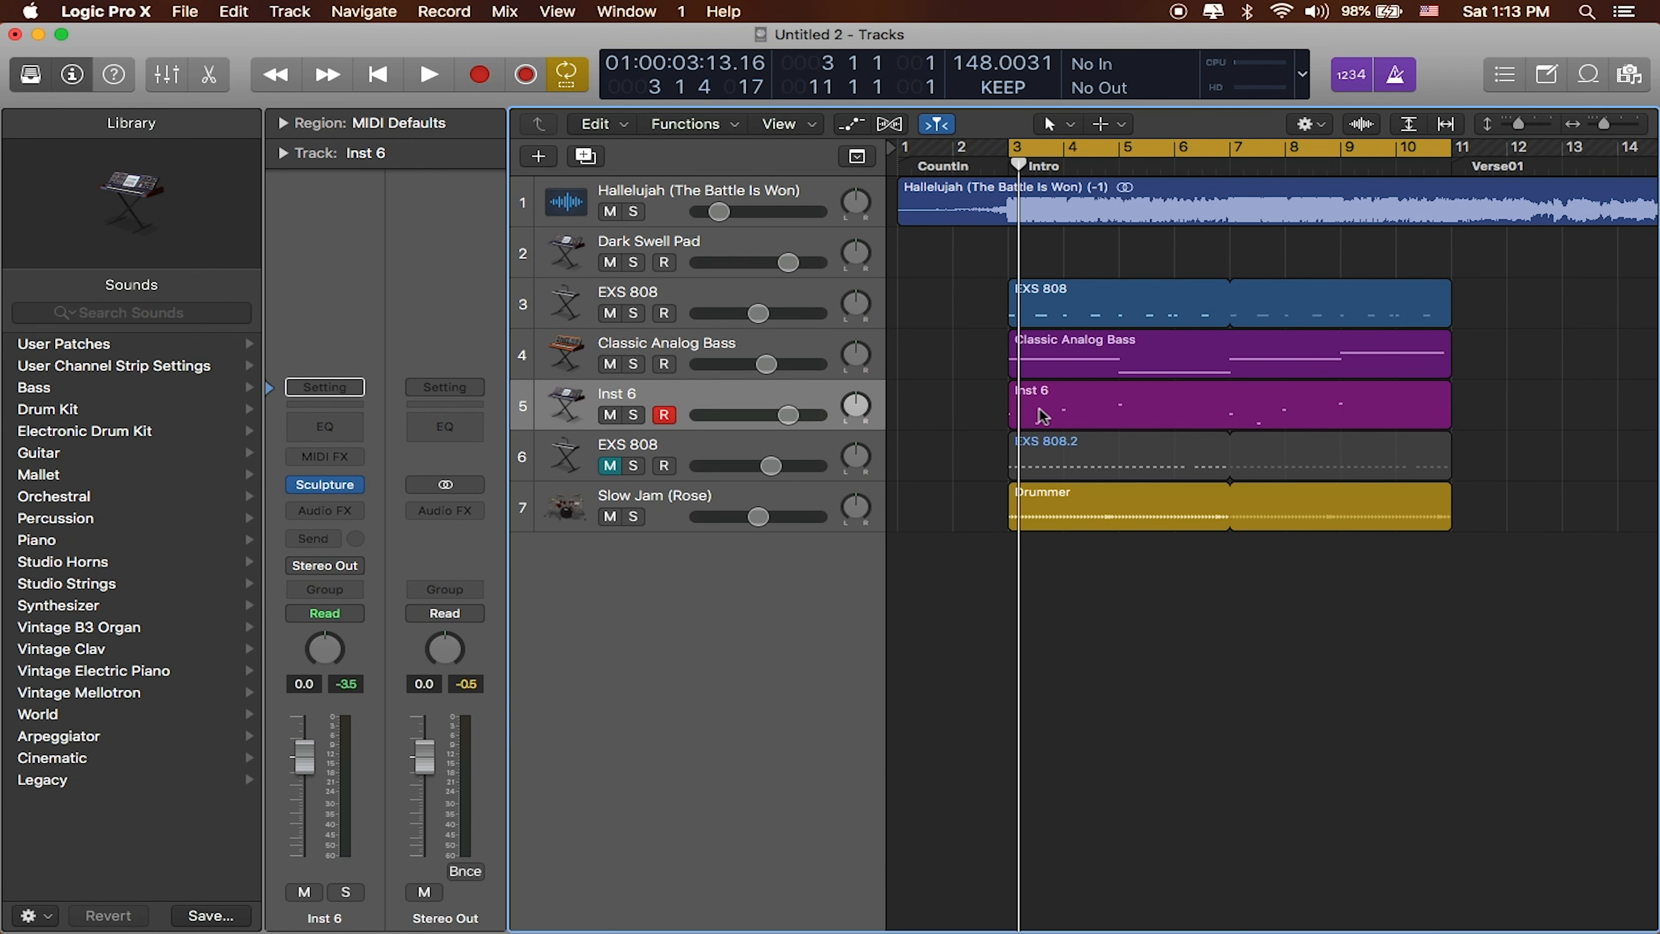
left_click(1042, 417)
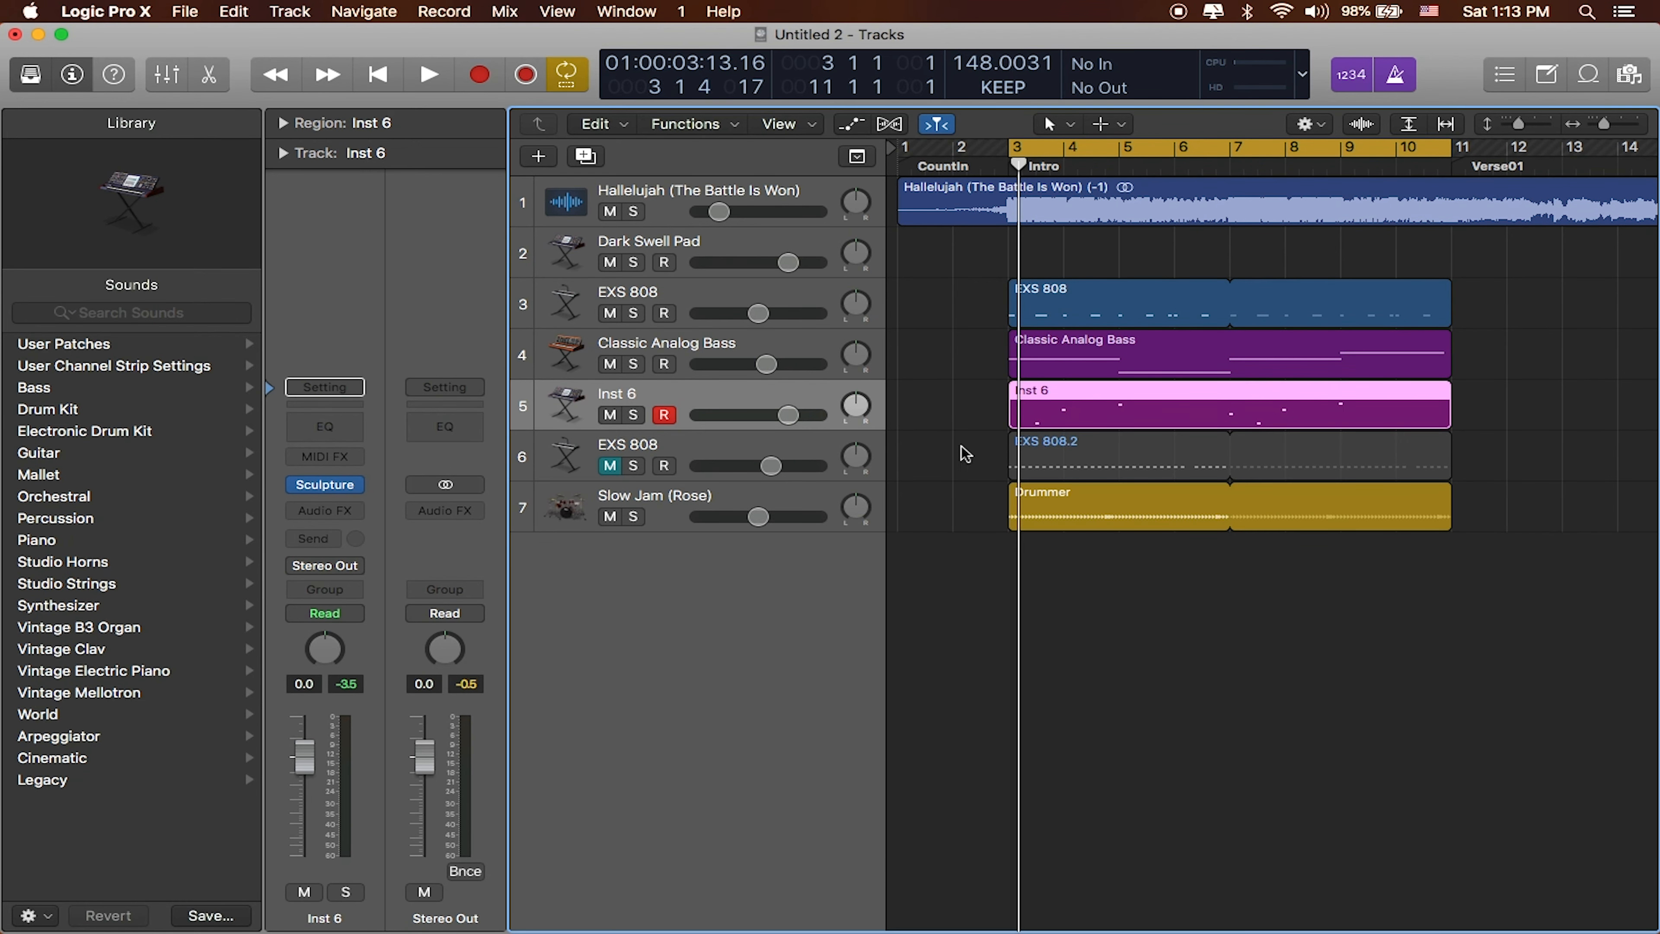
left_click(992, 419)
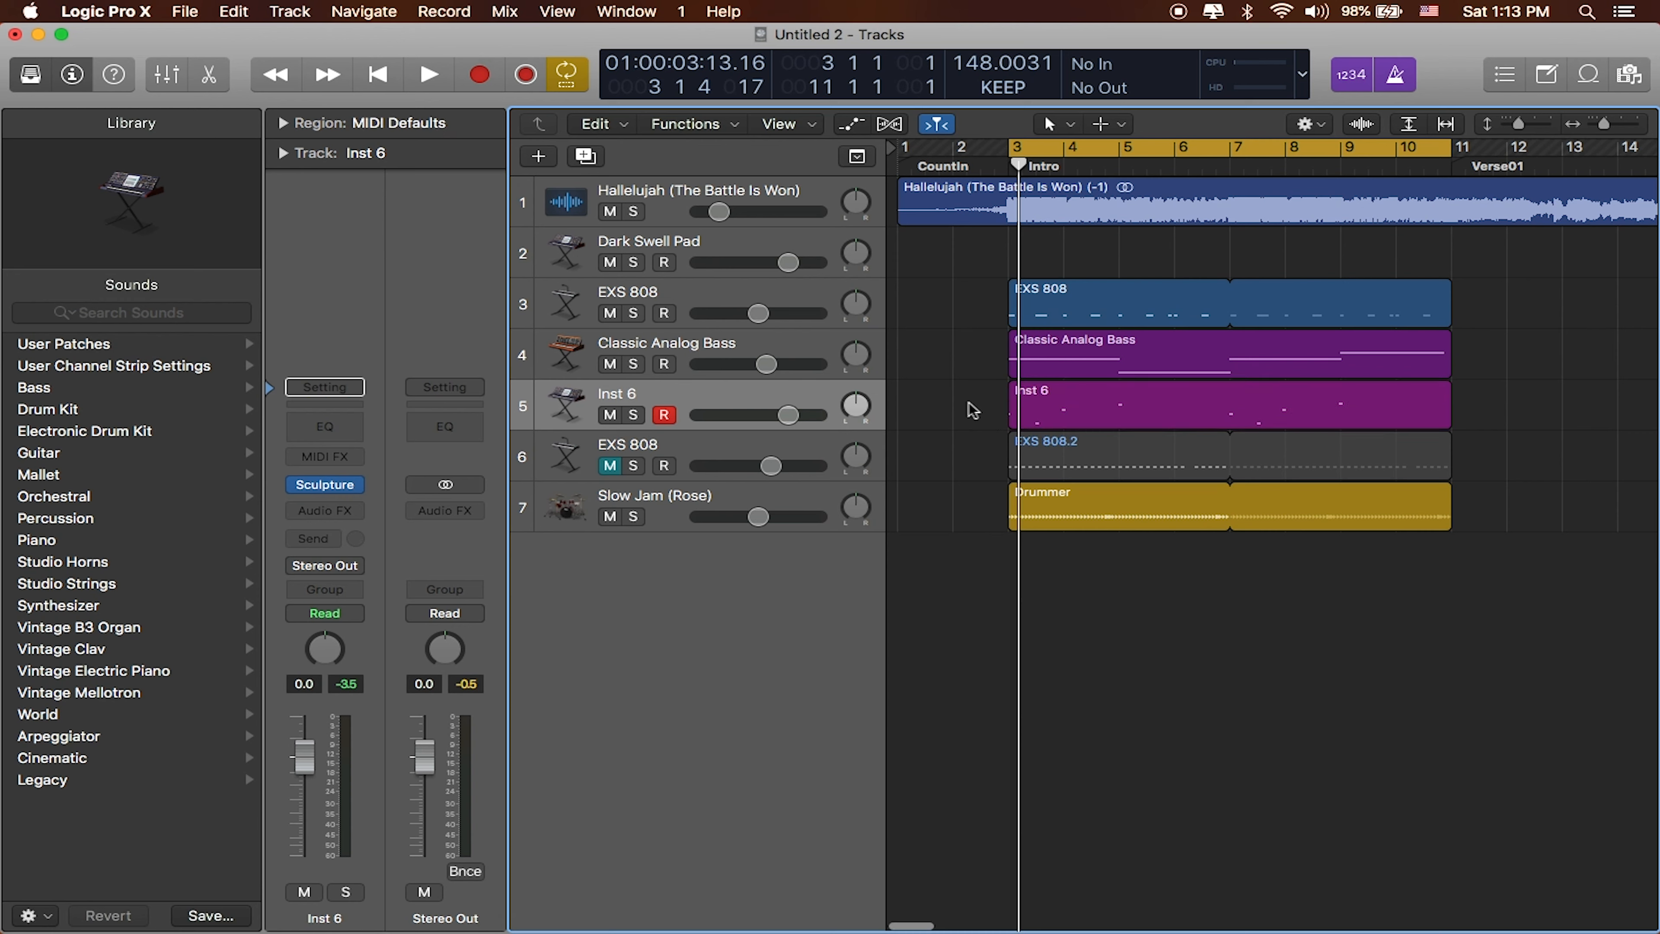
left_click(1030, 410)
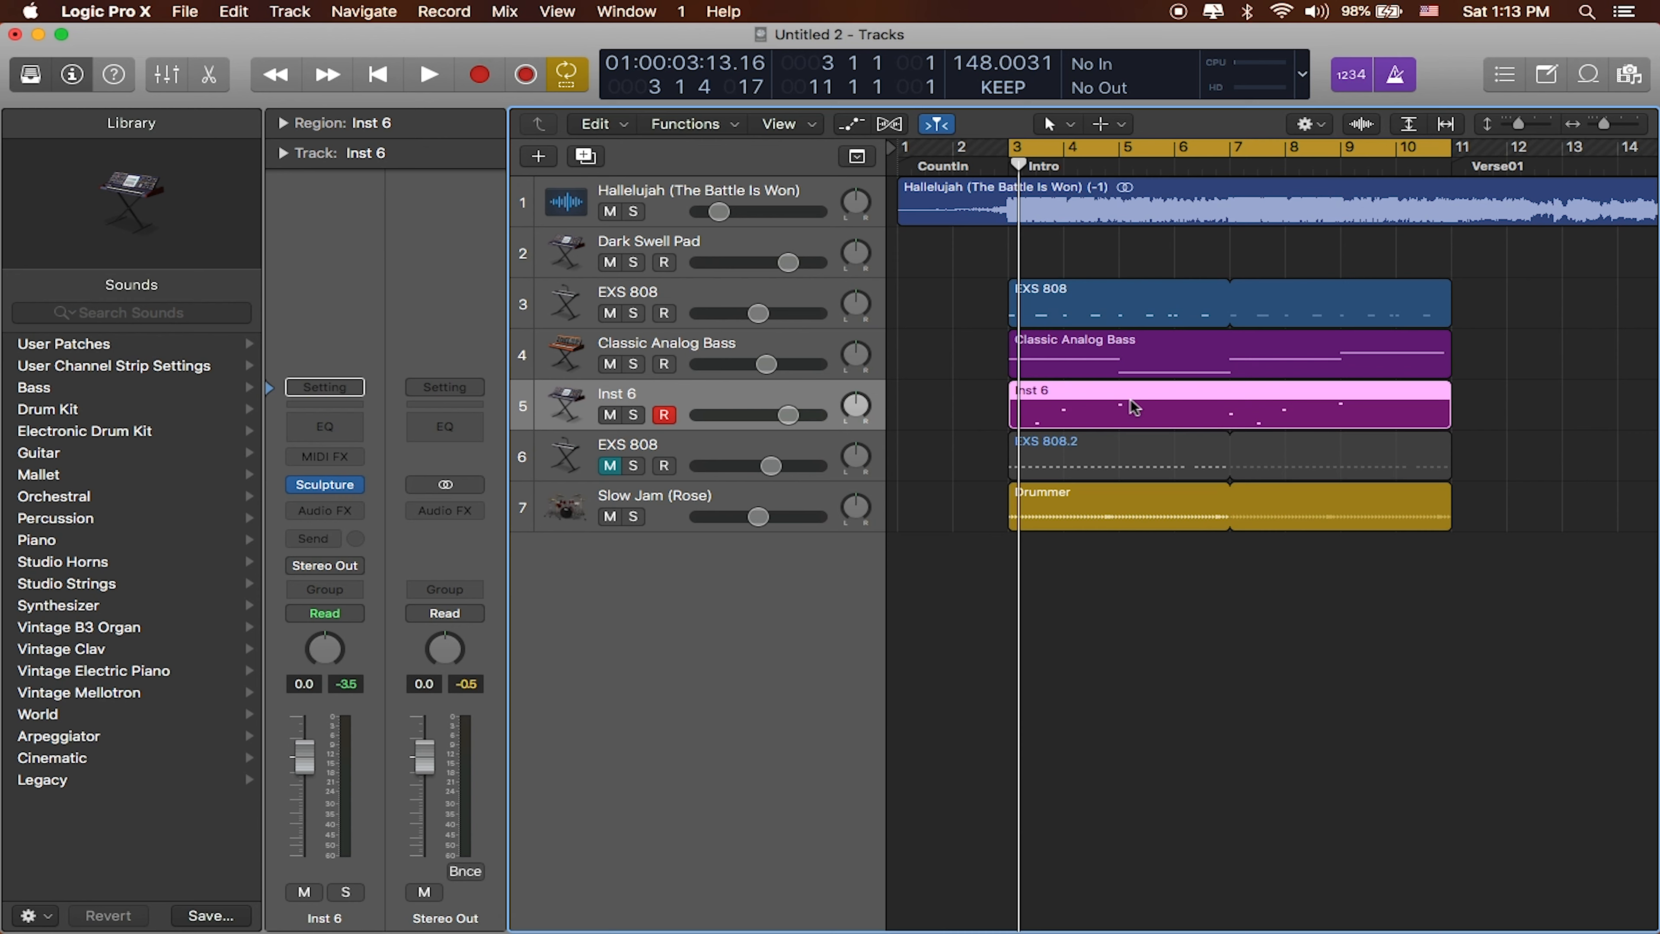
key("Delete")
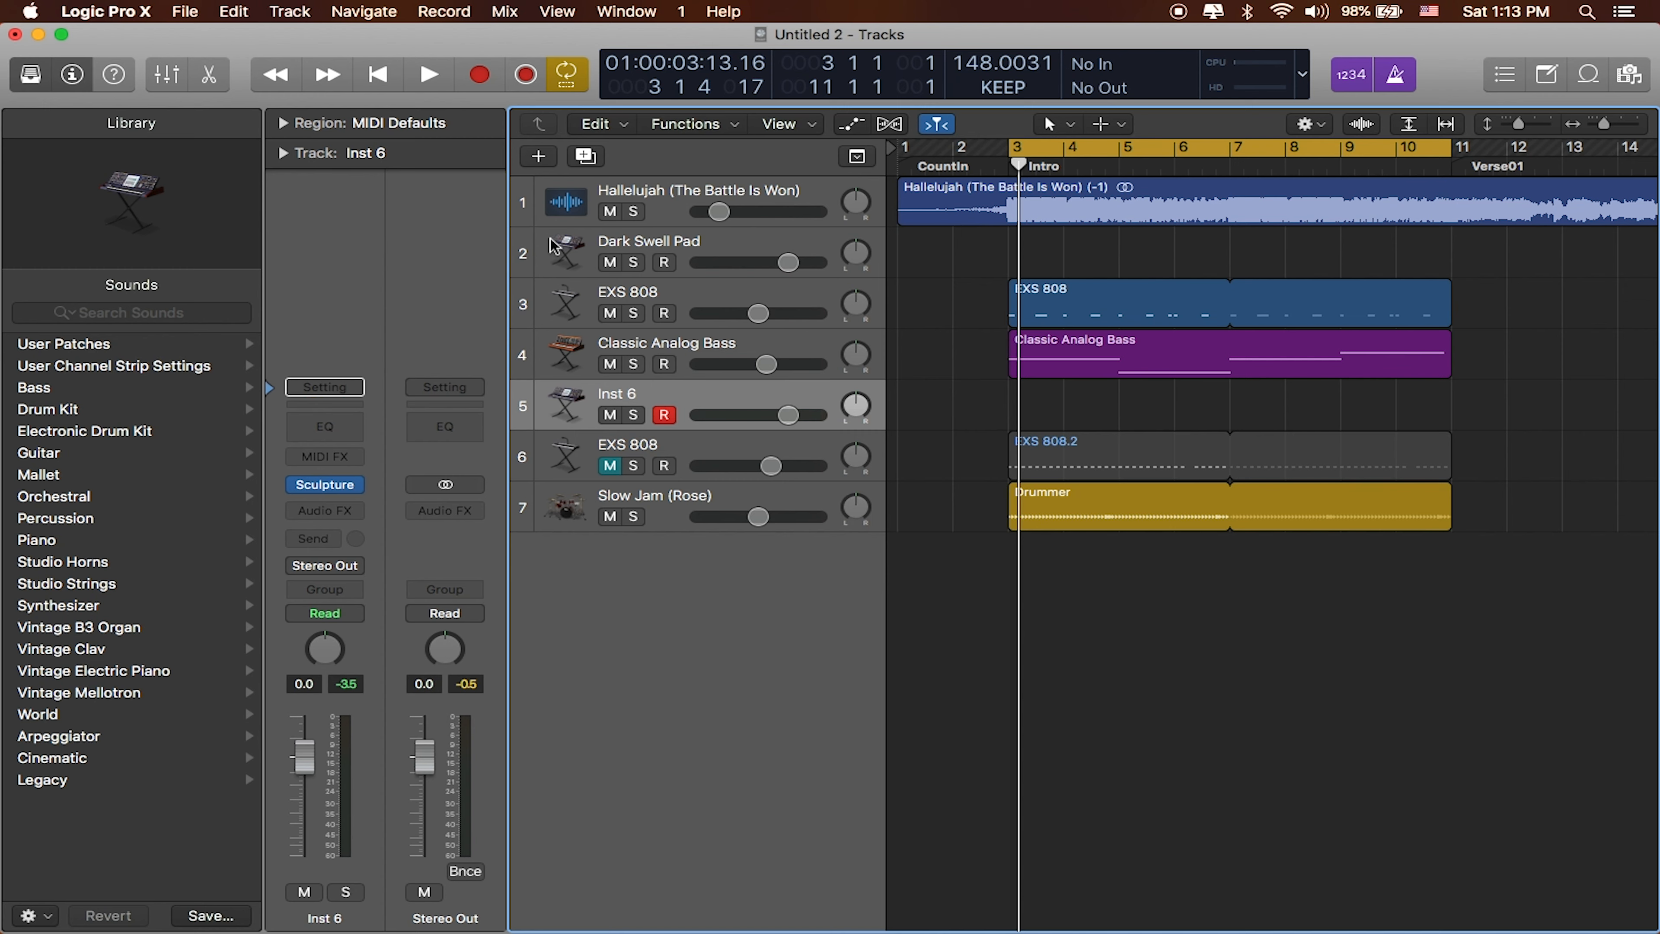
- Set the MIDI region defaults to quantize at 1/16 Note using Smart Quantize
left_click(283, 124)
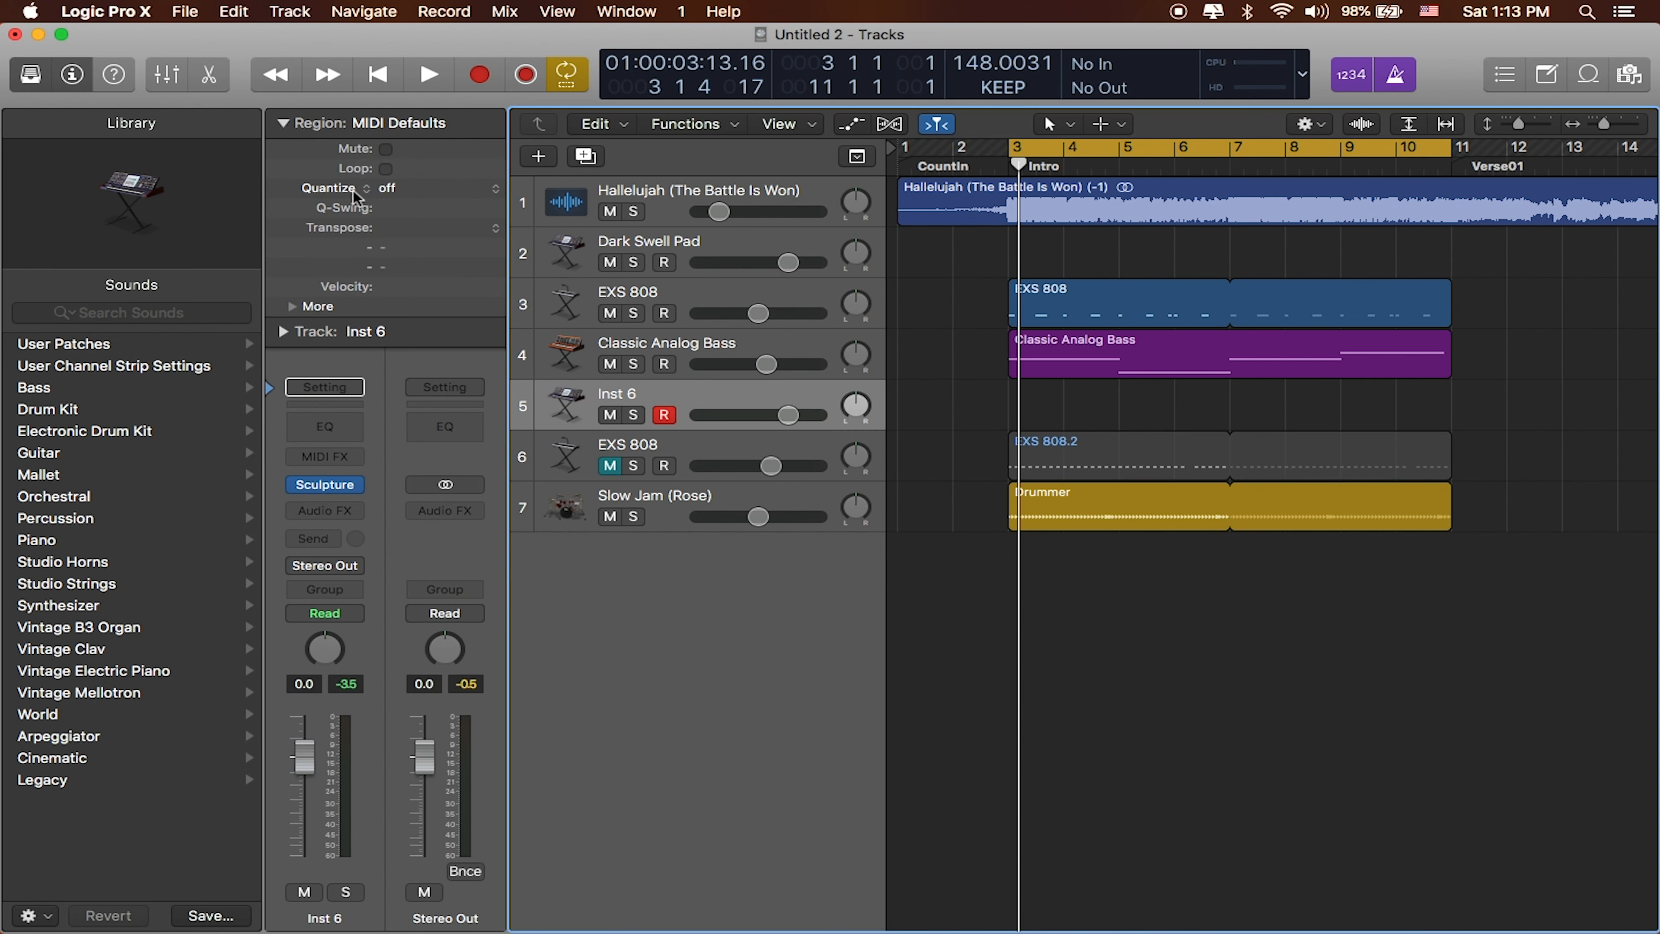
left_click(390, 189)
left_click(394, 193)
left_click(406, 190)
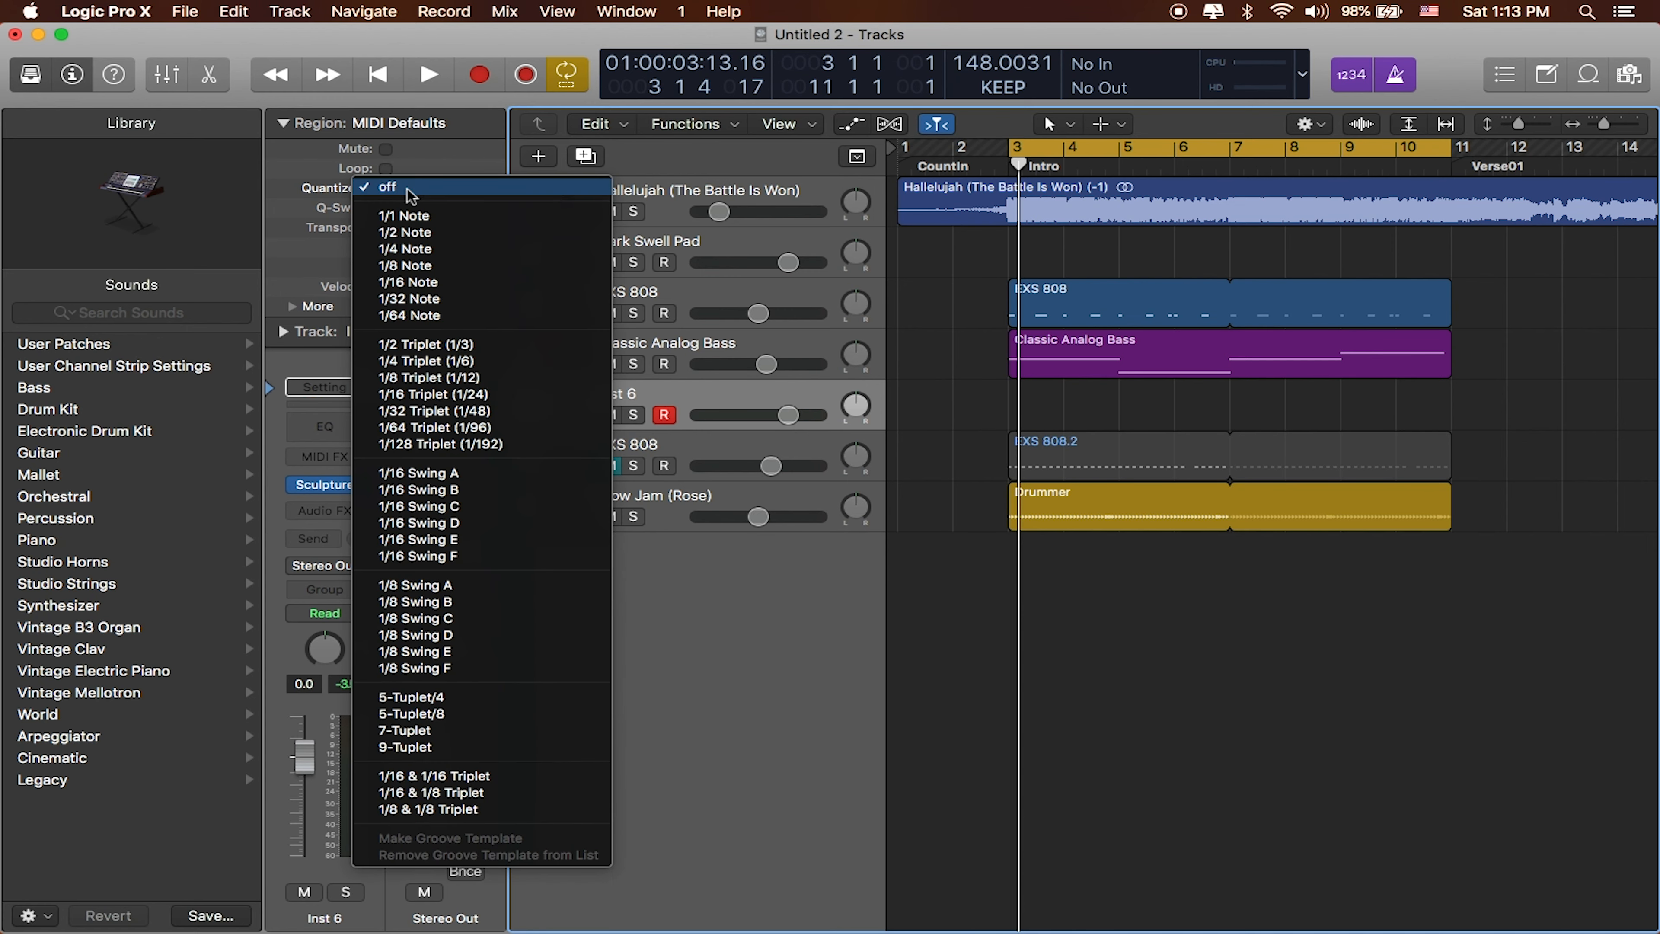
left_click(492, 282)
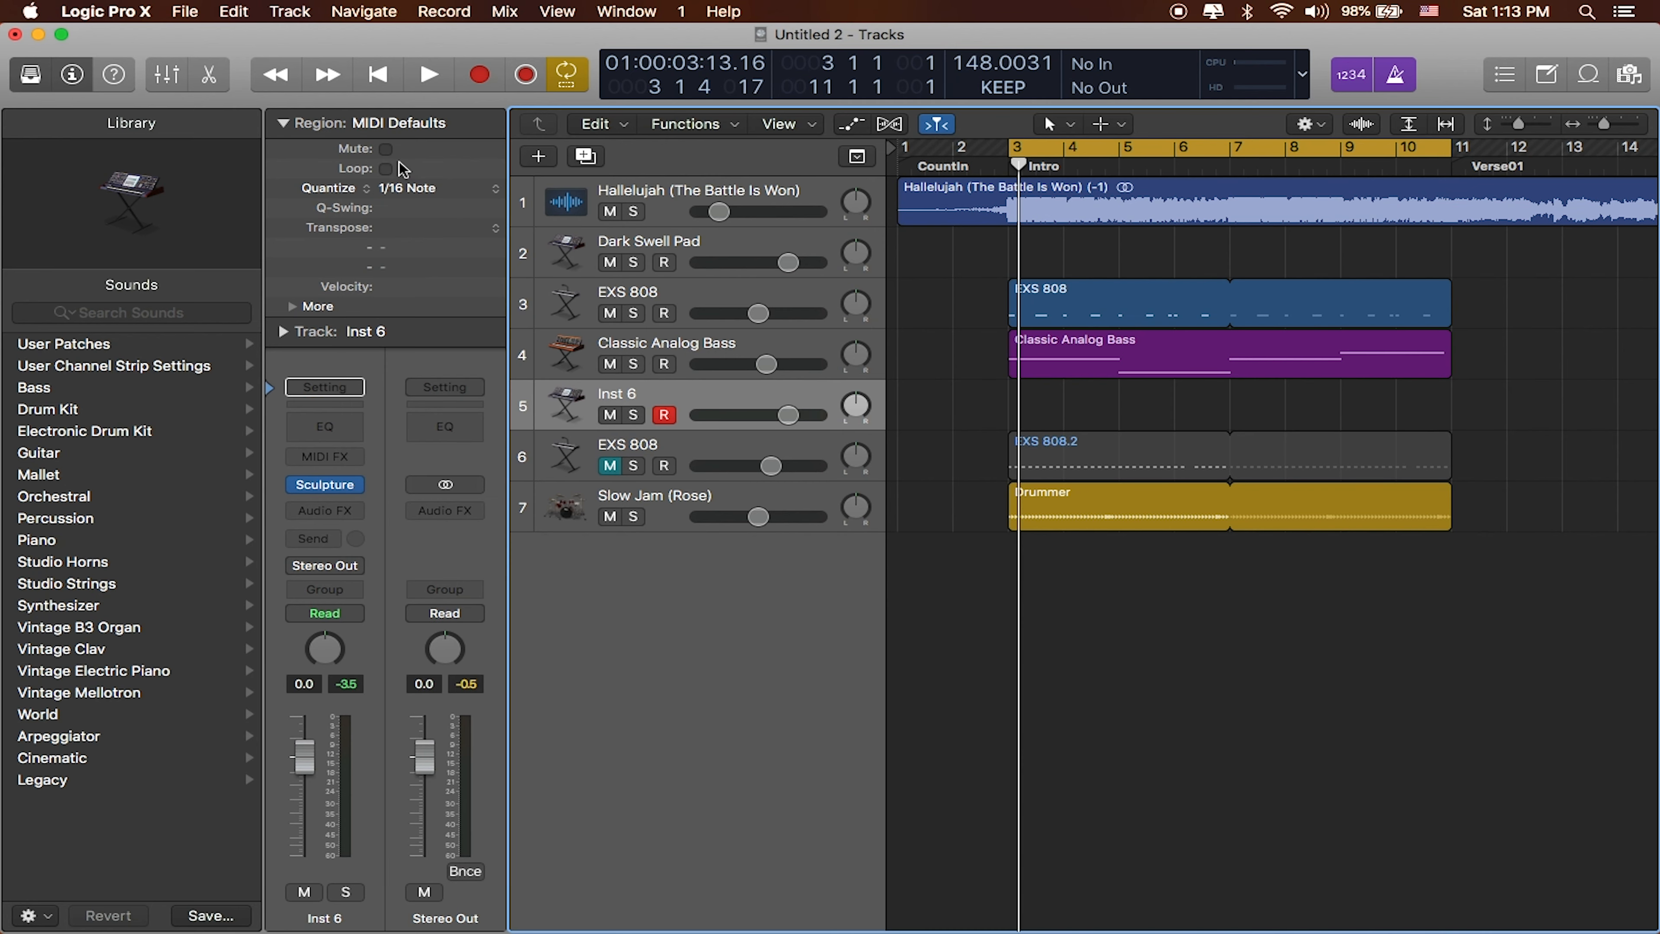
left_click(368, 187)
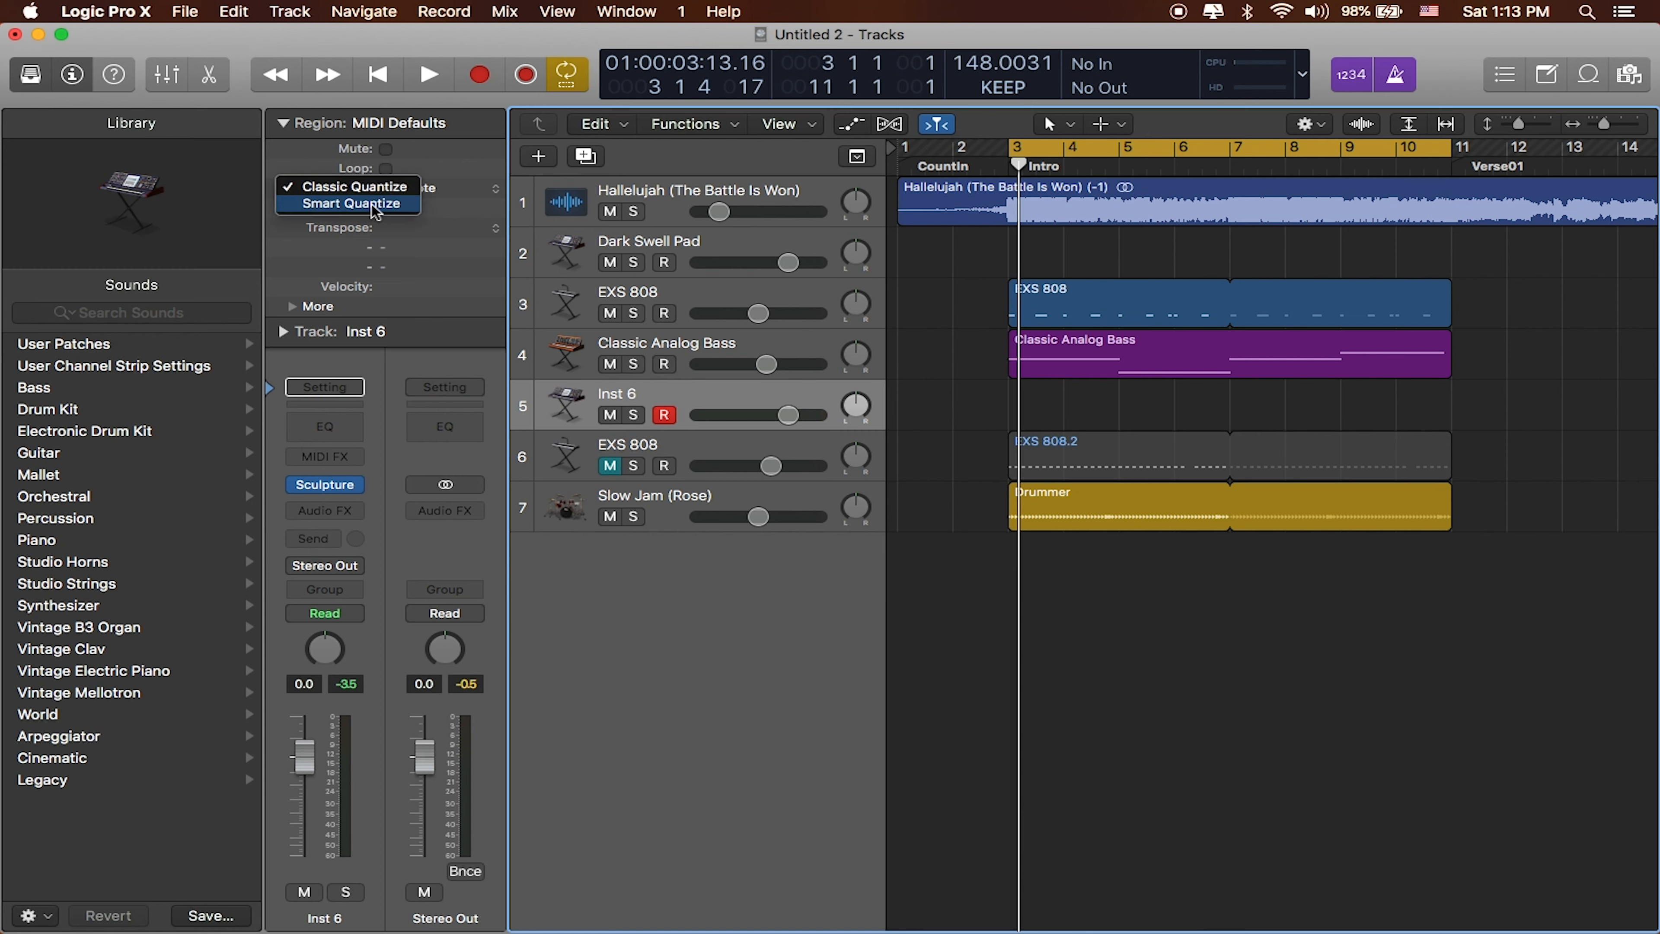
left_click(395, 204)
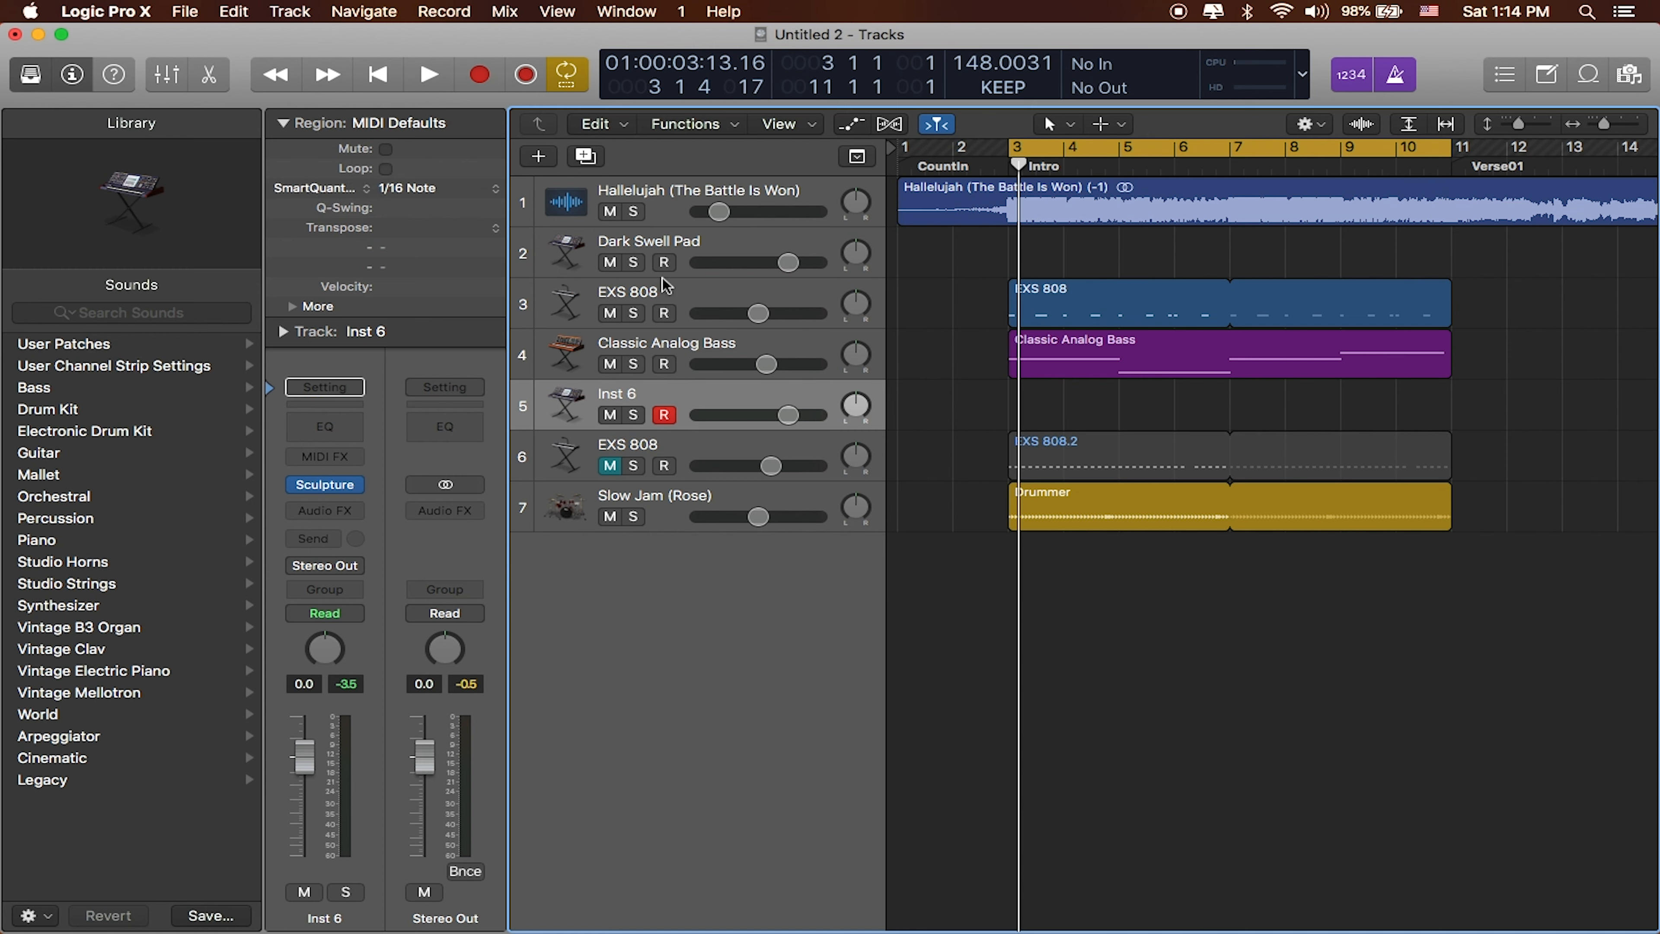
- Record a new Sculpture part across the Intro cycle range from bar 3 to 11
key("r")
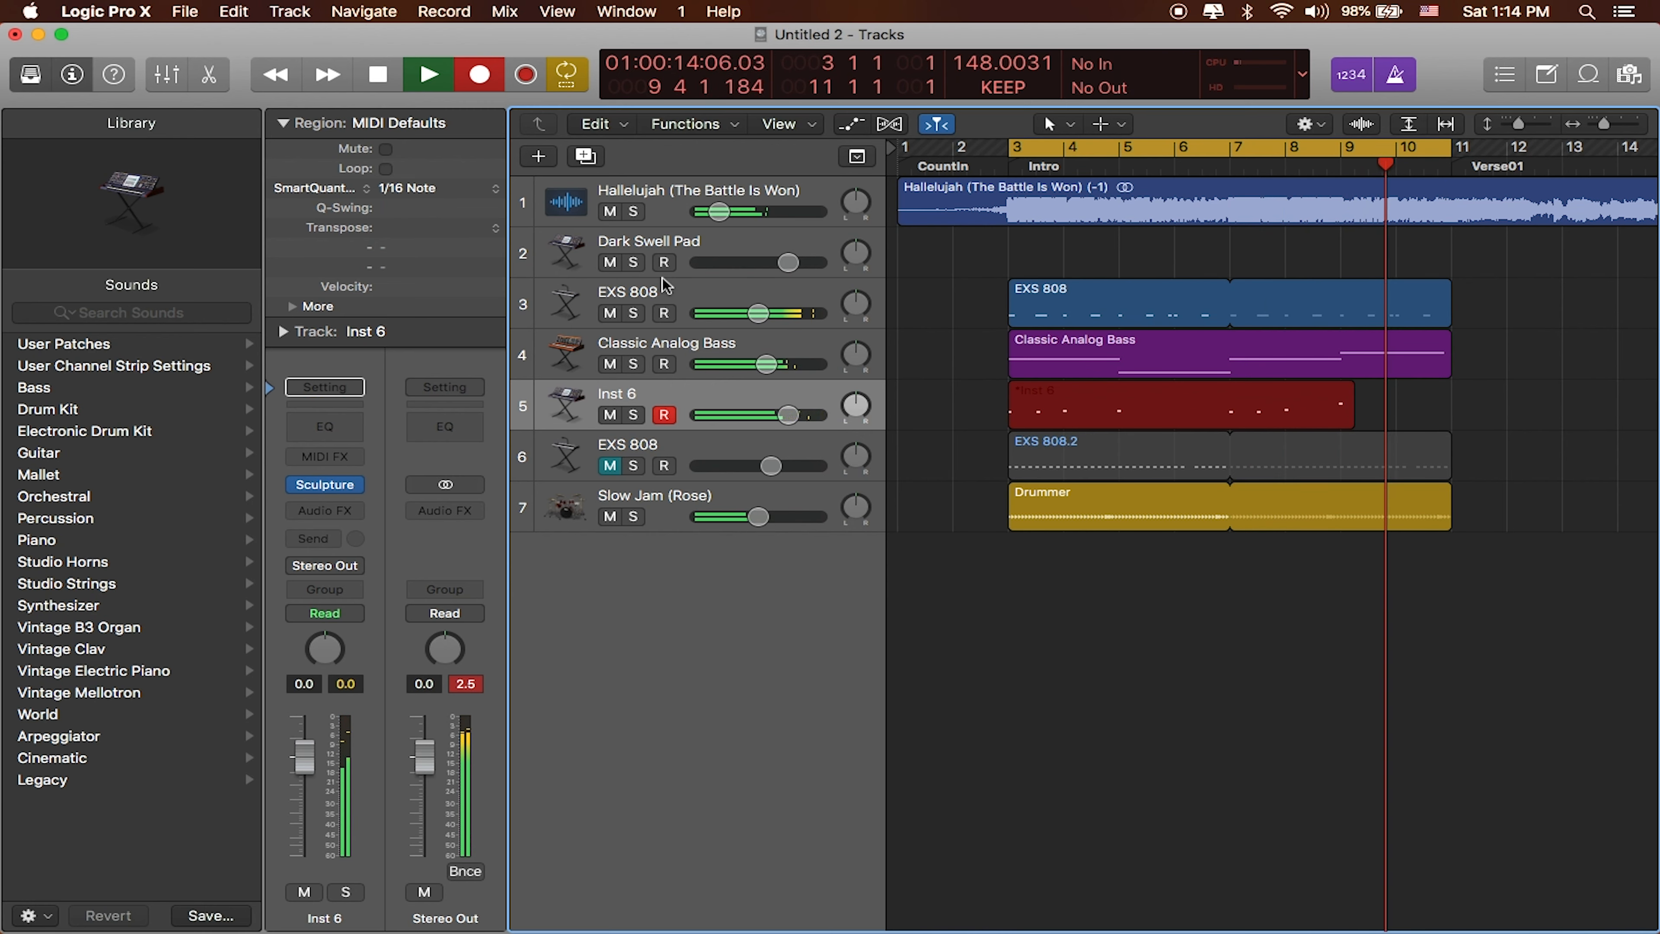
key("space")
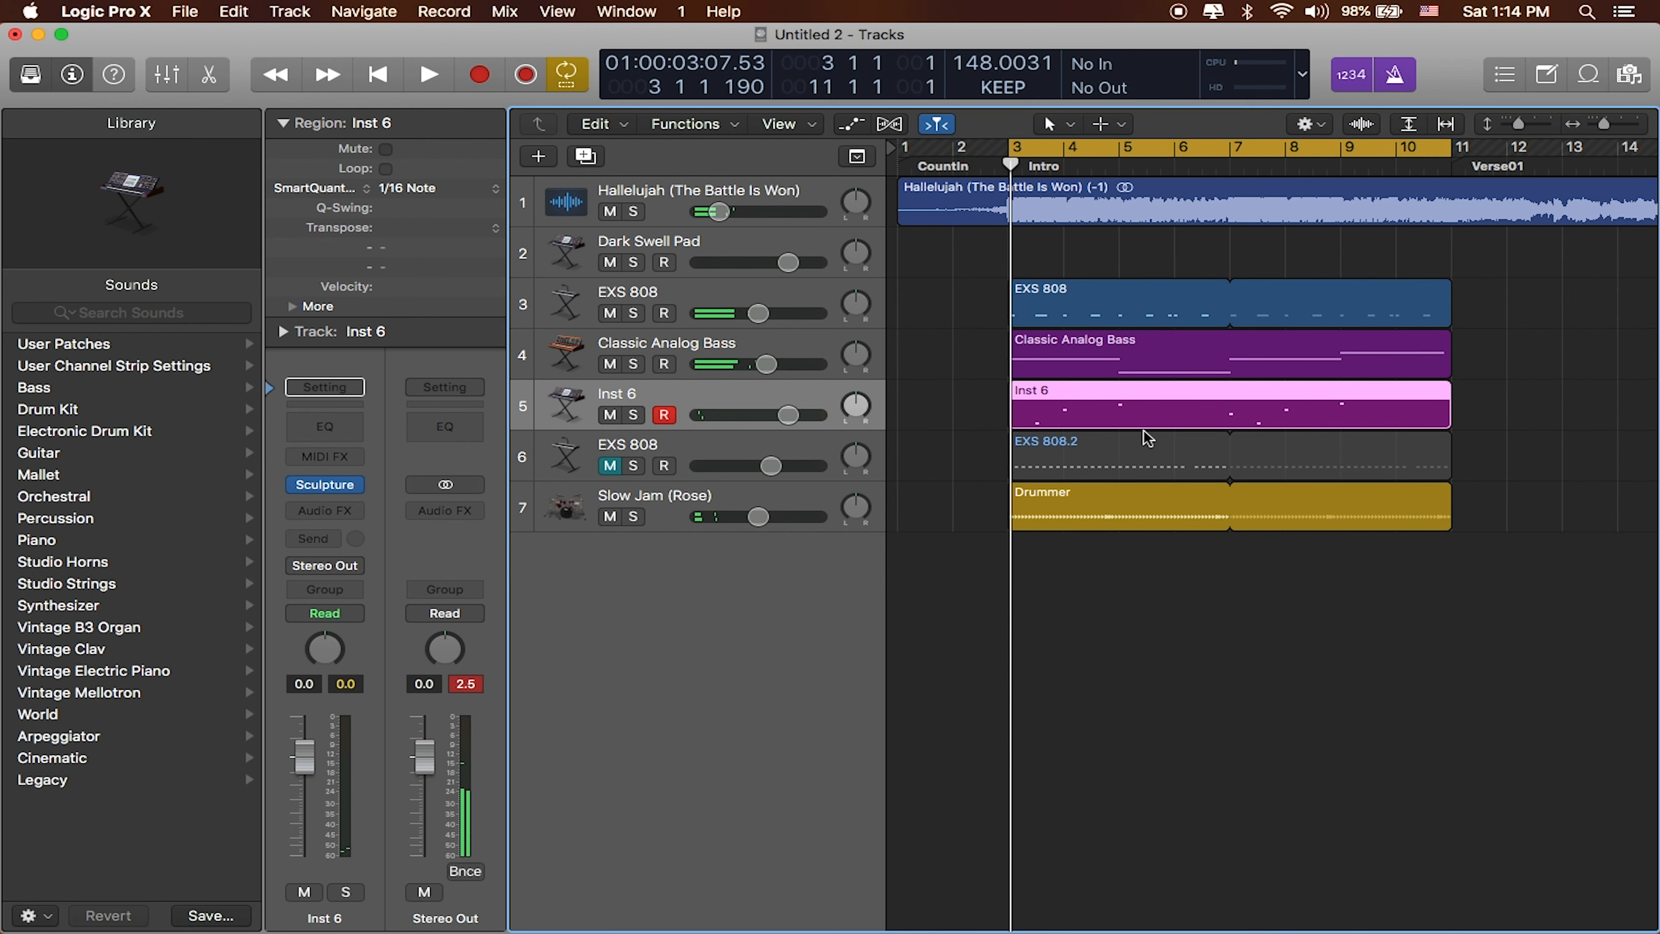
- Play the Intro, open the recorded Sculpture region in the Piano Roll, and make its view follow the playhead
key("space")
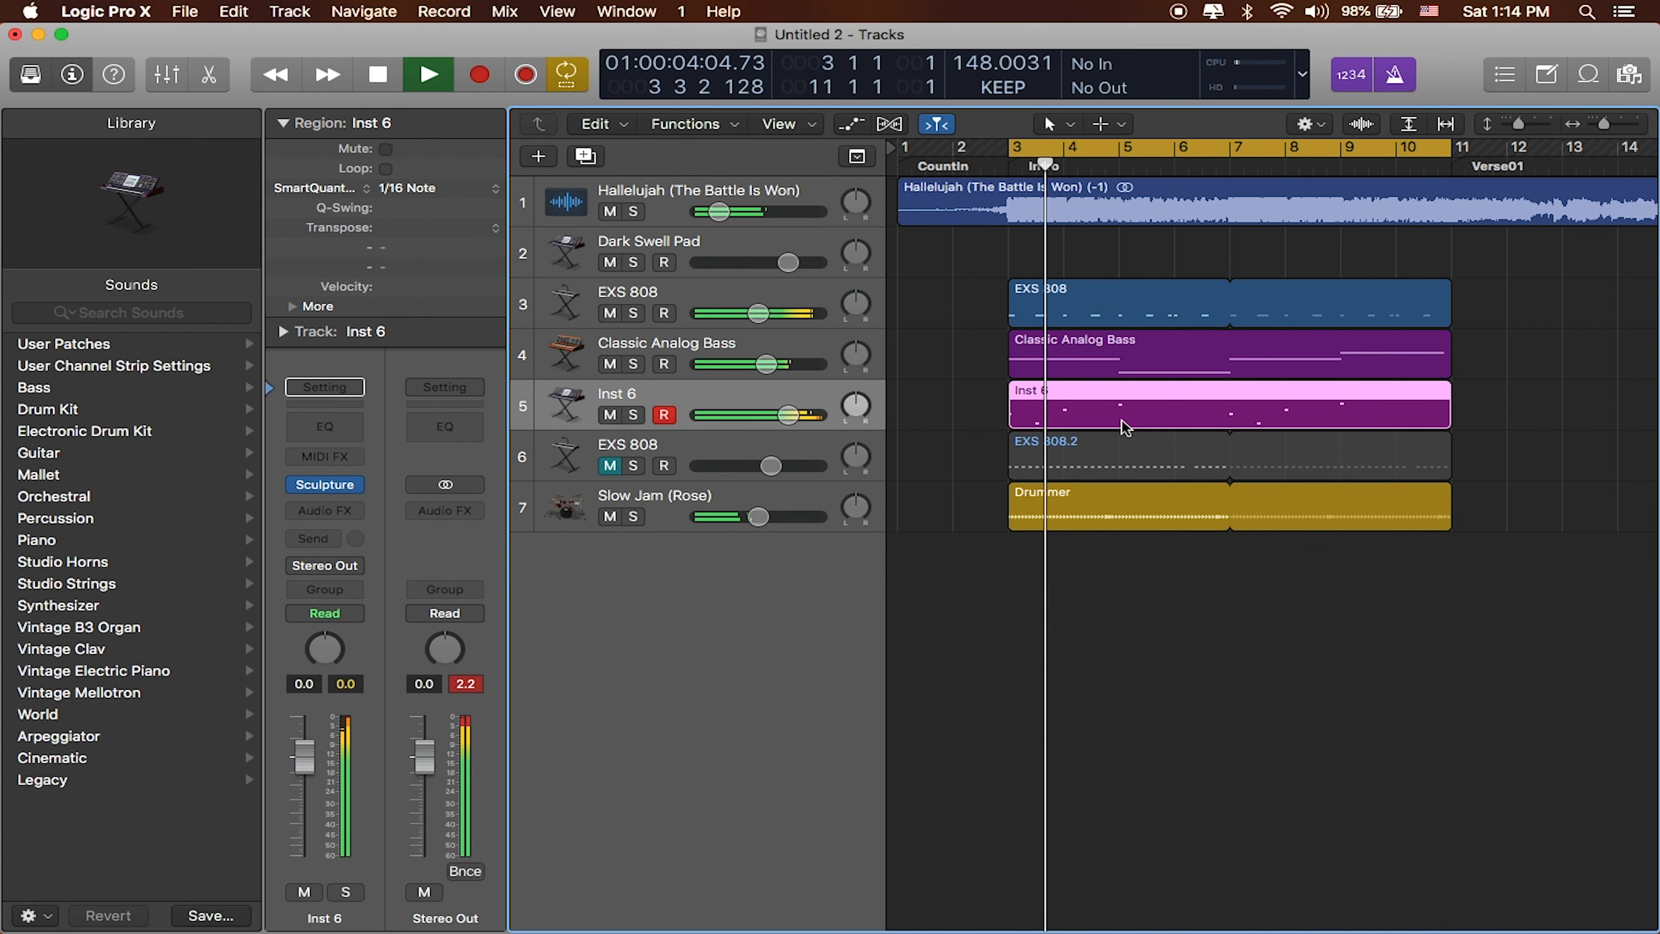
double_click(1124, 425)
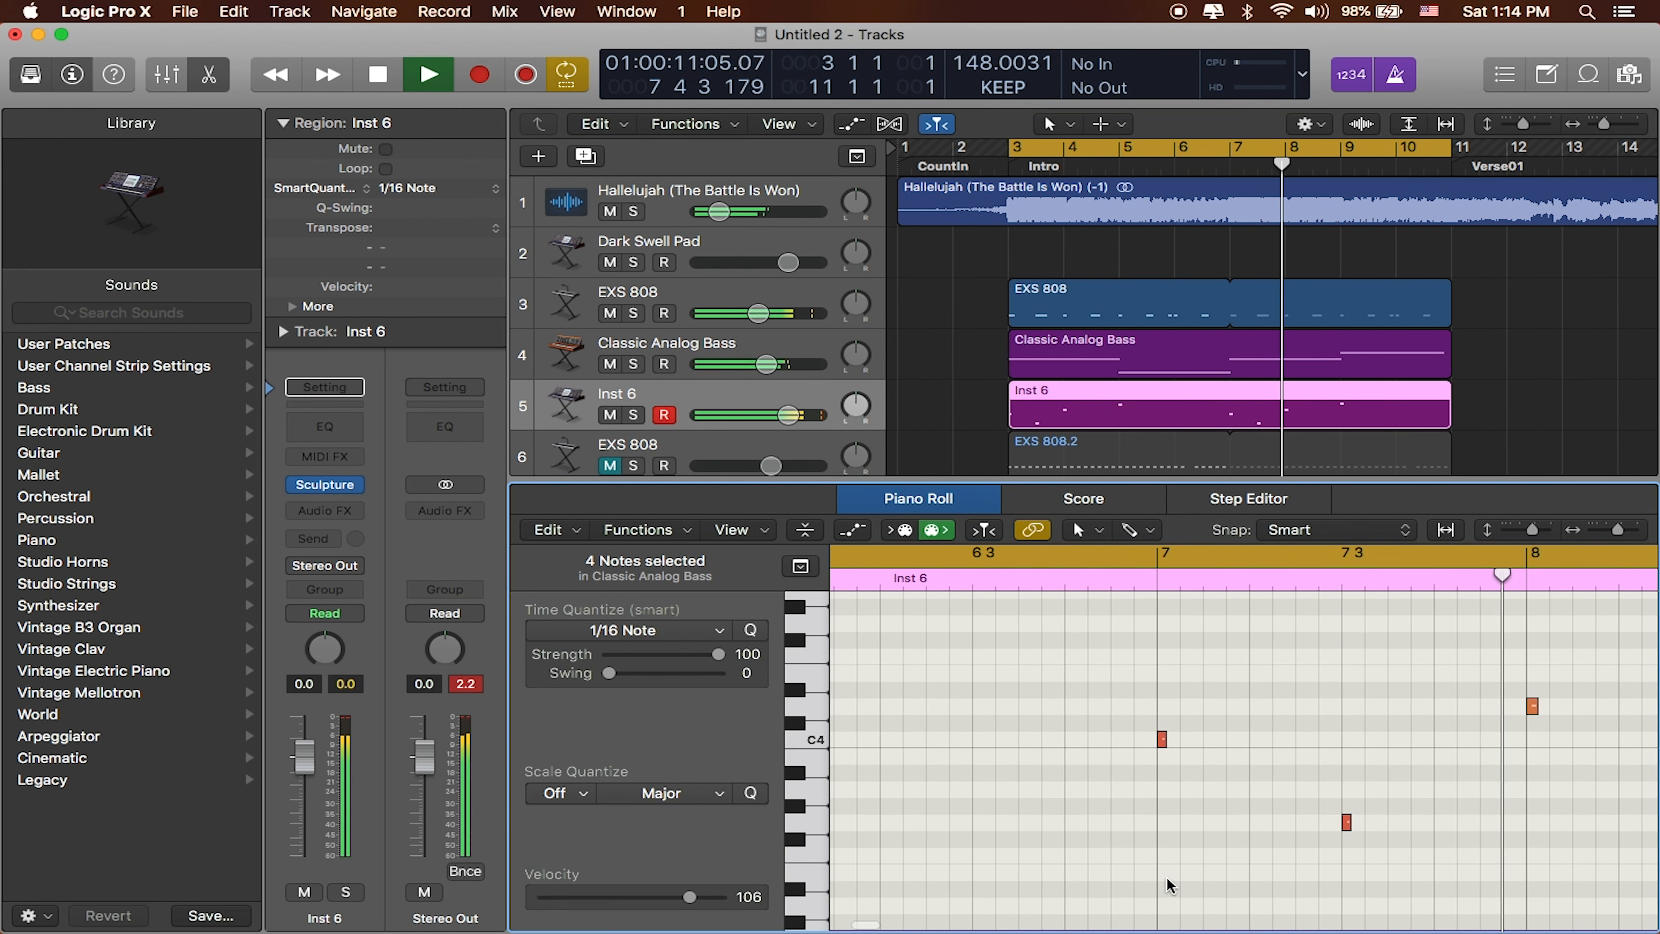
left_click(994, 533)
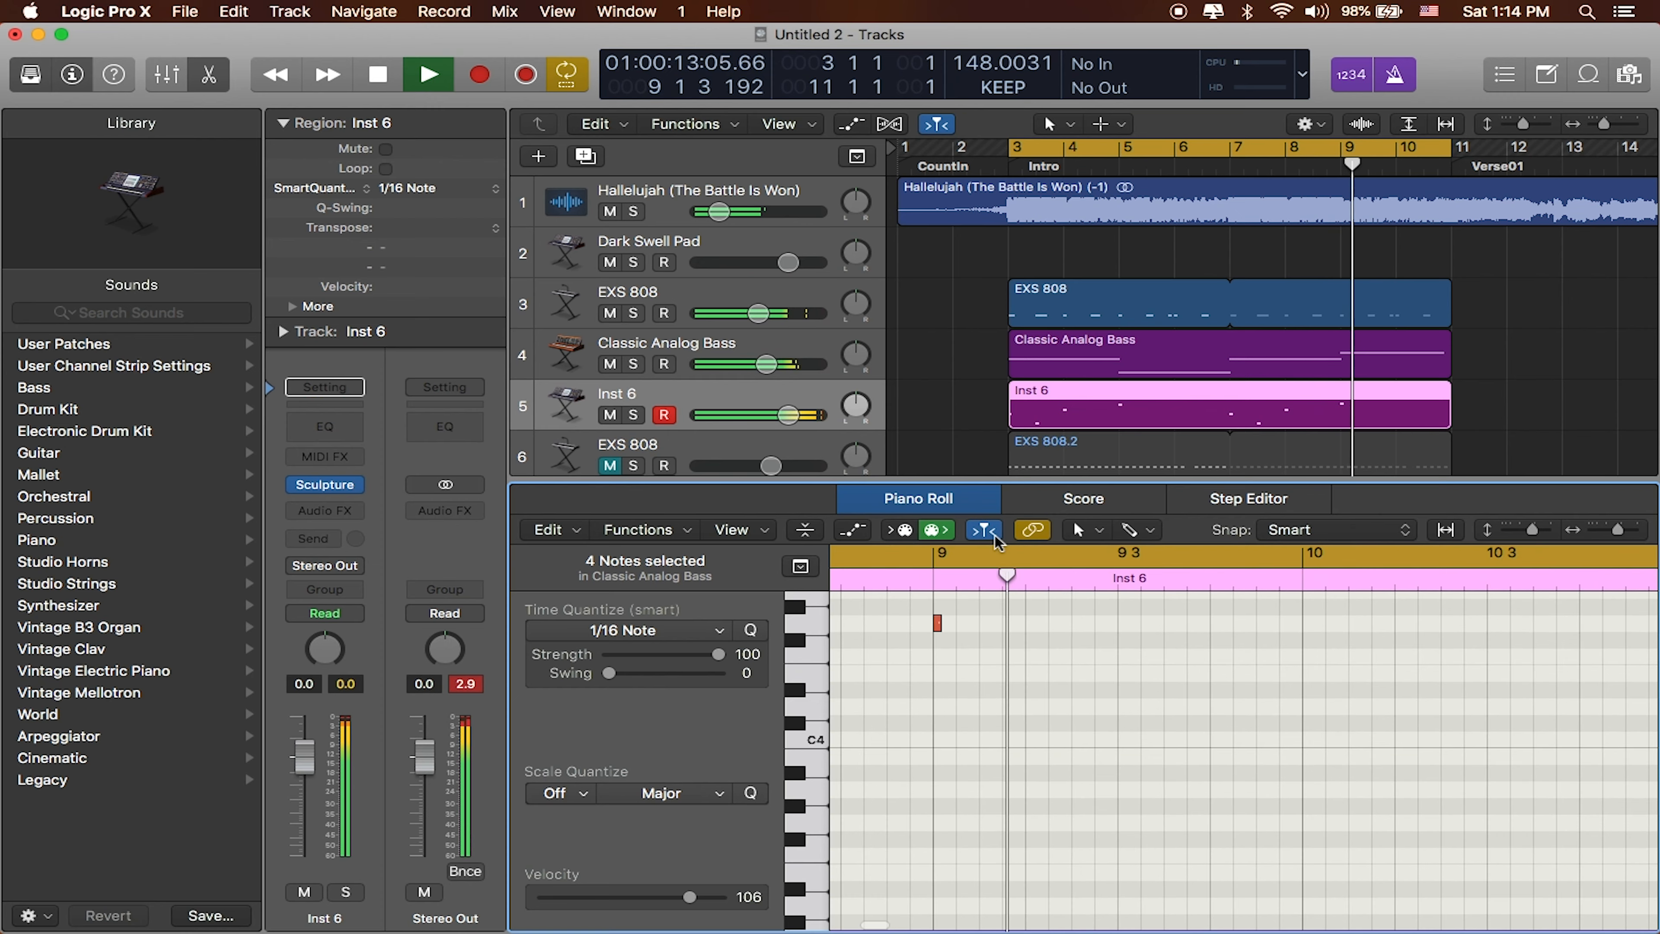